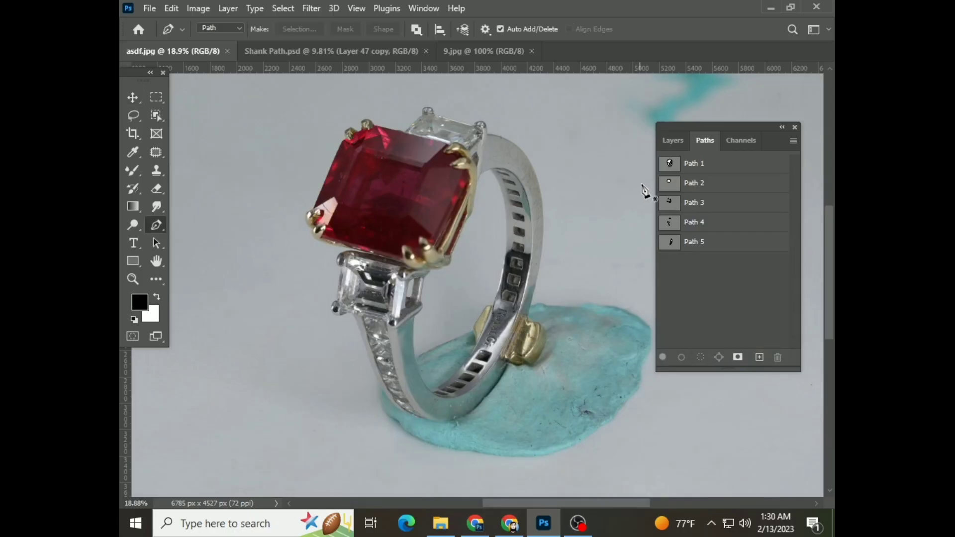
# Step: Turn Path 1 into a 0.5 px feathered selection and copy the whole ring to a new layer
pyautogui.click(696, 164)
pyautogui.rightClick(388, 220)
pyautogui.click(437, 256)
pyautogui.press('Return')
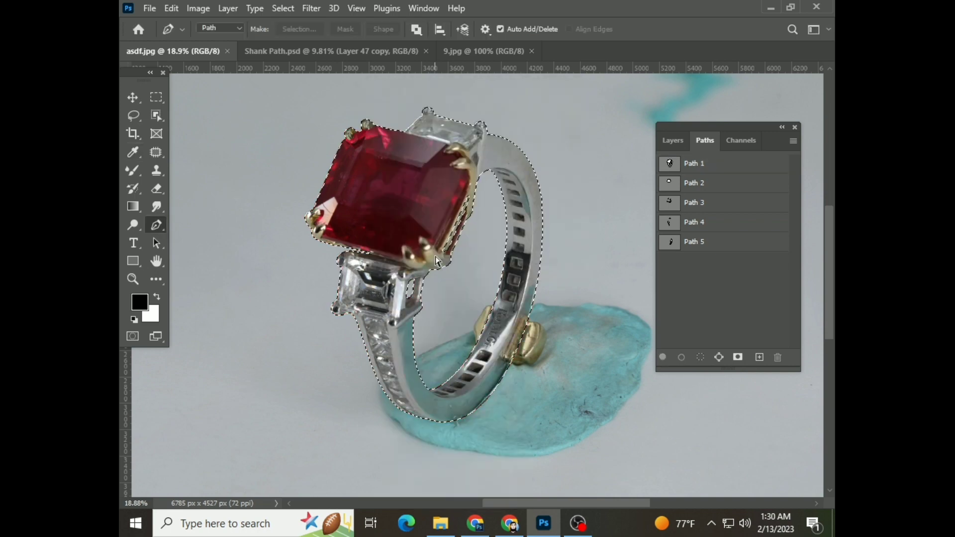
pyautogui.hotkey('ctrl', 'j')
# Step: Make the ruby path a selection and copy the ruby onto its own layer
pyautogui.rightClick(430, 187)
pyautogui.click(485, 252)
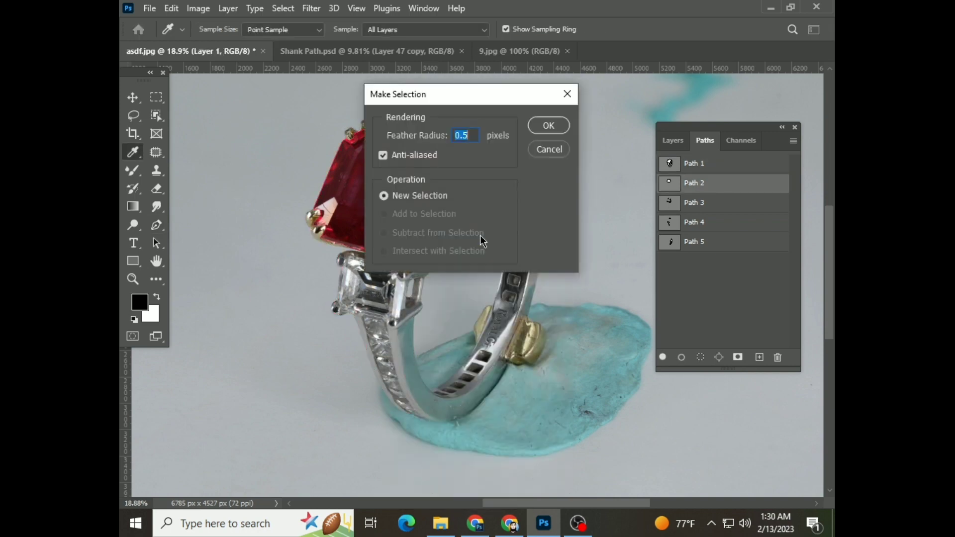
pyautogui.press('Return')
pyautogui.click(680, 143)
pyautogui.hotkey('ctrl', 'j')
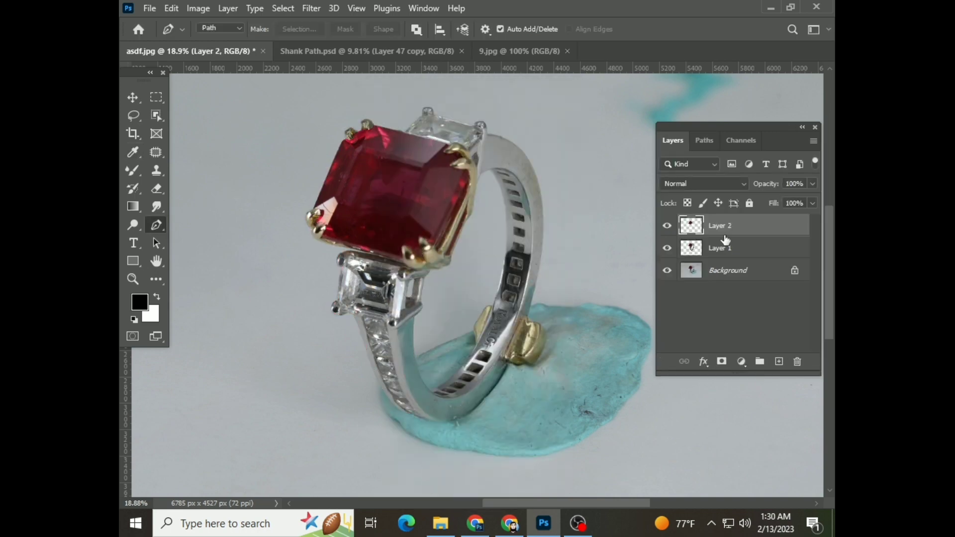
# Step: Select the gold prongs from Path 3 and copy them from Layer 1 onto a new layer
pyautogui.click(705, 140)
pyautogui.click(712, 213)
pyautogui.rightClick(430, 197)
pyautogui.click(428, 256)
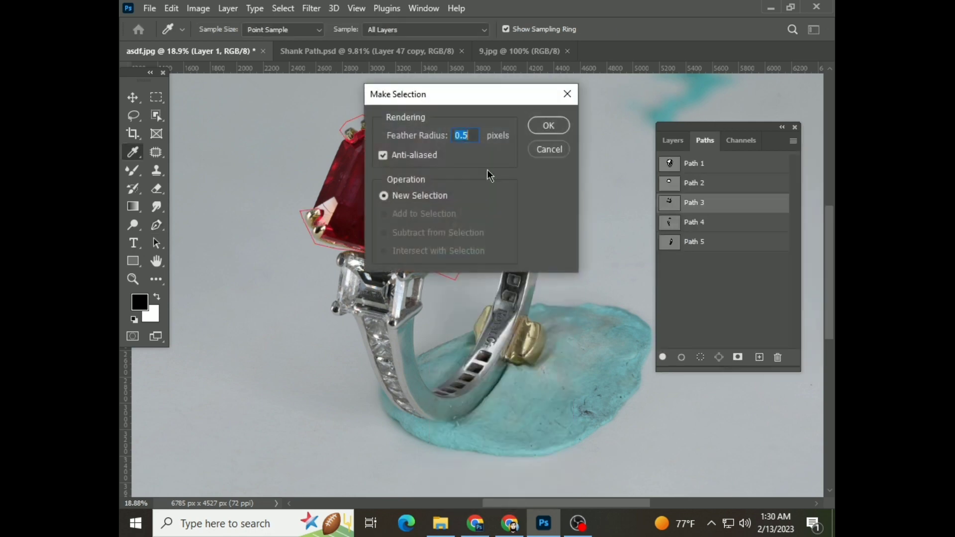
pyautogui.press('Return')
pyautogui.click(674, 143)
pyautogui.click(690, 272)
pyautogui.hotkey('ctrl', 'j')
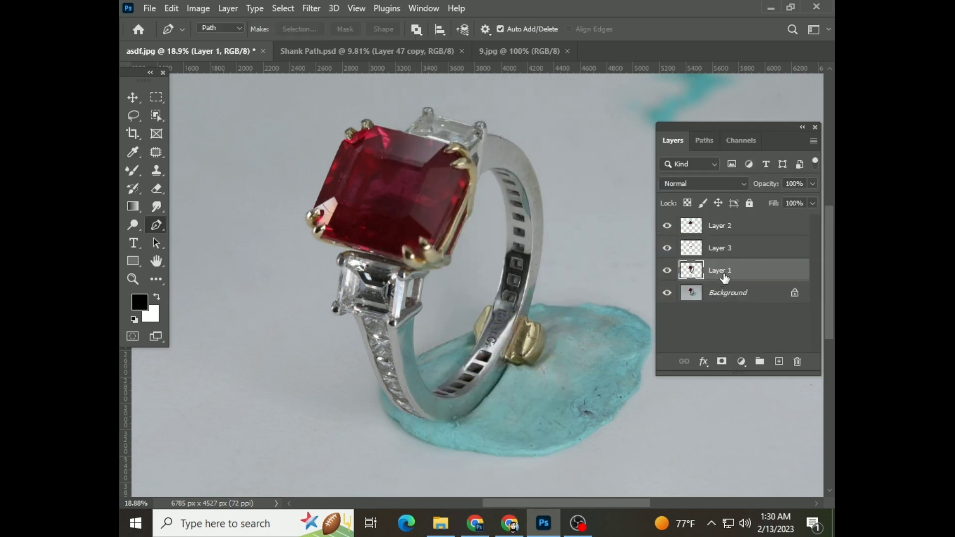
# Step: Turn Path 4 into a feathered selection of the side diamonds
pyautogui.click(705, 140)
pyautogui.click(660, 220)
pyautogui.rightClick(383, 289)
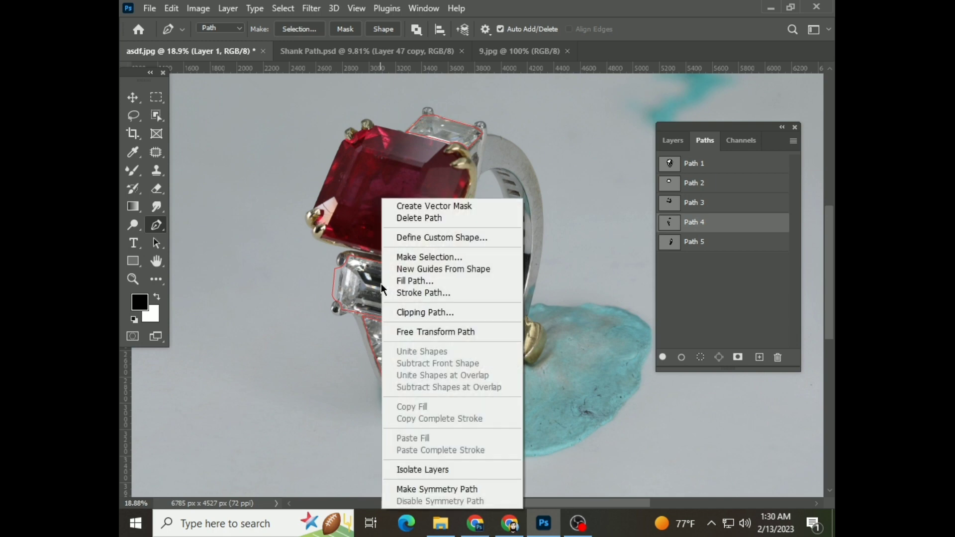
pyautogui.click(429, 257)
pyautogui.press('Return')
pyautogui.click(674, 141)
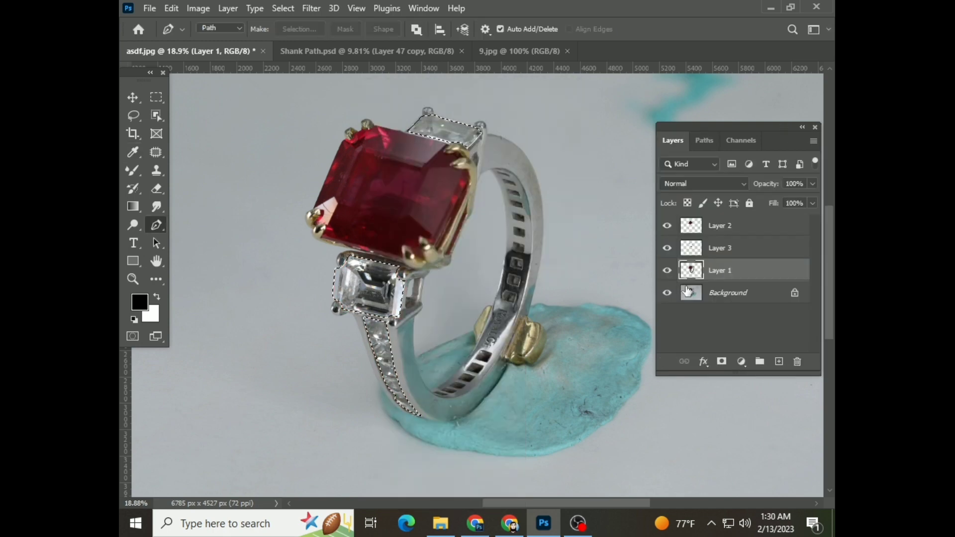
# Step: Copy the side diamonds to a new layer and name the layers red stone, gold part and white stone
pyautogui.hotkey('ctrl', 'j')
pyautogui.doubleClick(721, 225)
pyautogui.write('red')
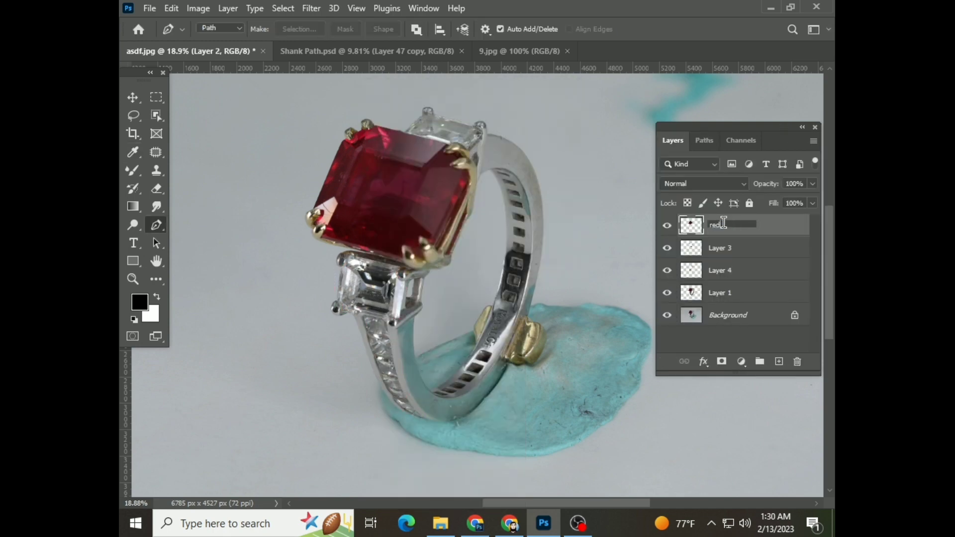
pyautogui.write(' stone')
pyautogui.doubleClick(723, 247)
pyautogui.write('part')
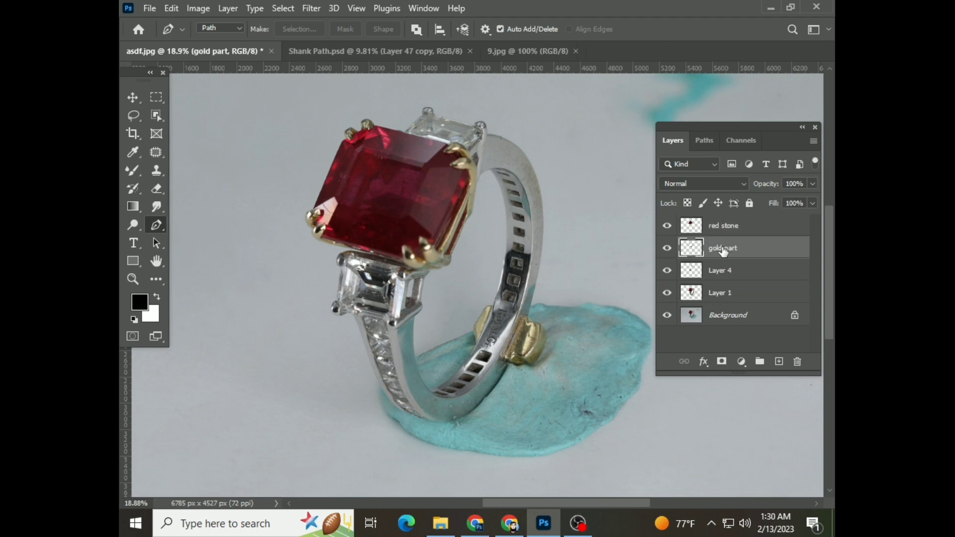
pyautogui.doubleClick(728, 271)
pyautogui.write('white stone')
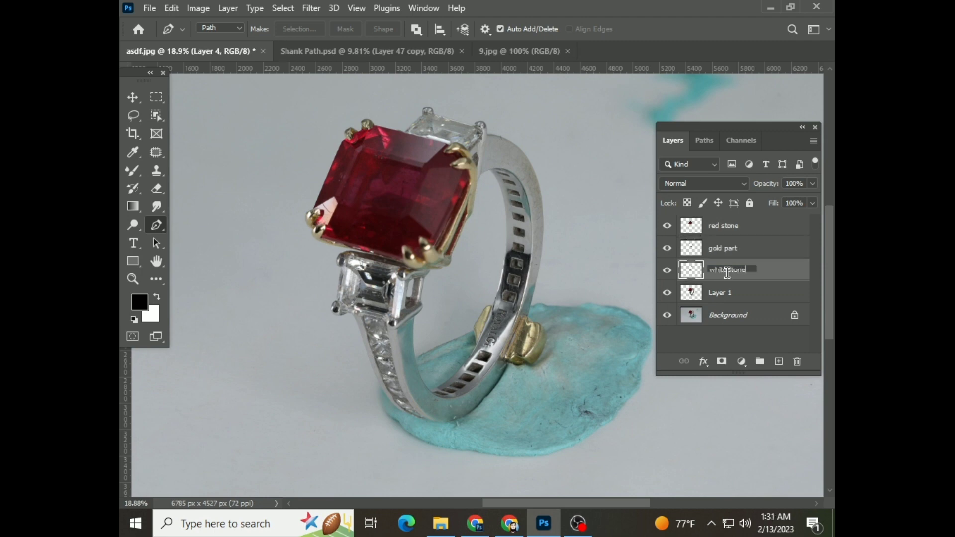
pyautogui.click(726, 293)
# Step: Hide the original Background and add a white Solid Color fill layer behind the ring
pyautogui.click(668, 315)
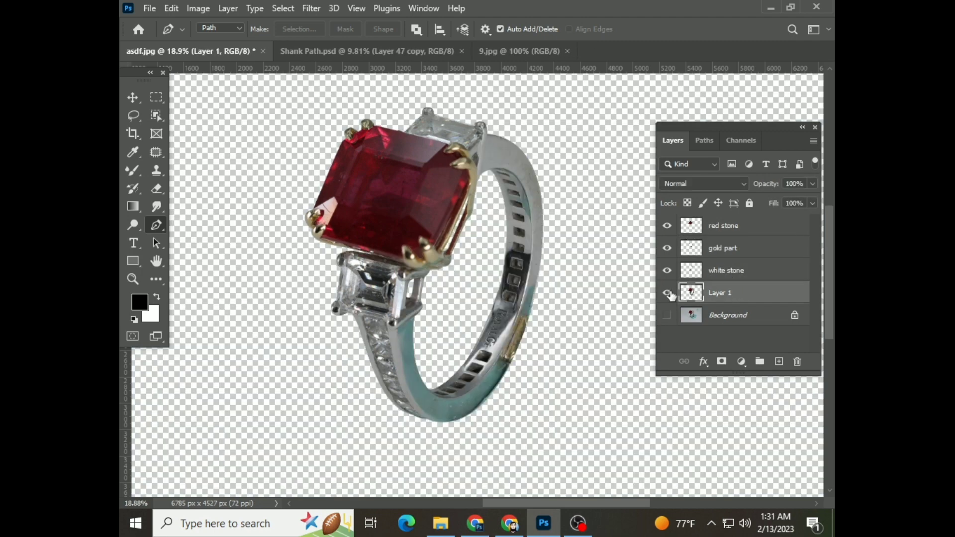
pyautogui.click(727, 315)
pyautogui.click(741, 362)
pyautogui.click(746, 121)
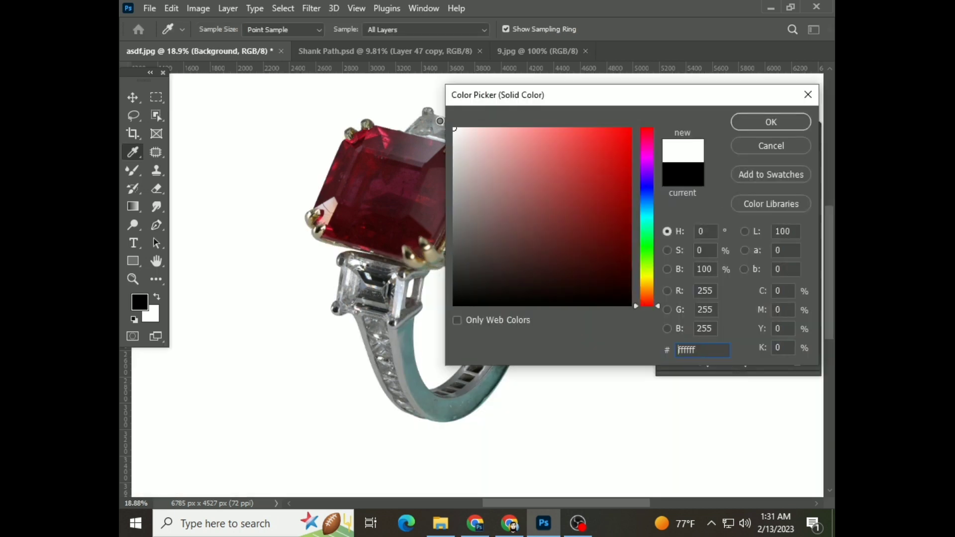
pyautogui.press('p')
# Step: Save the image as asdf.tif in Downloads, accepting the TIFF options and layers warning
pyautogui.hotkey('ctrl', 'shift', 's')
pyautogui.click(182, 209)
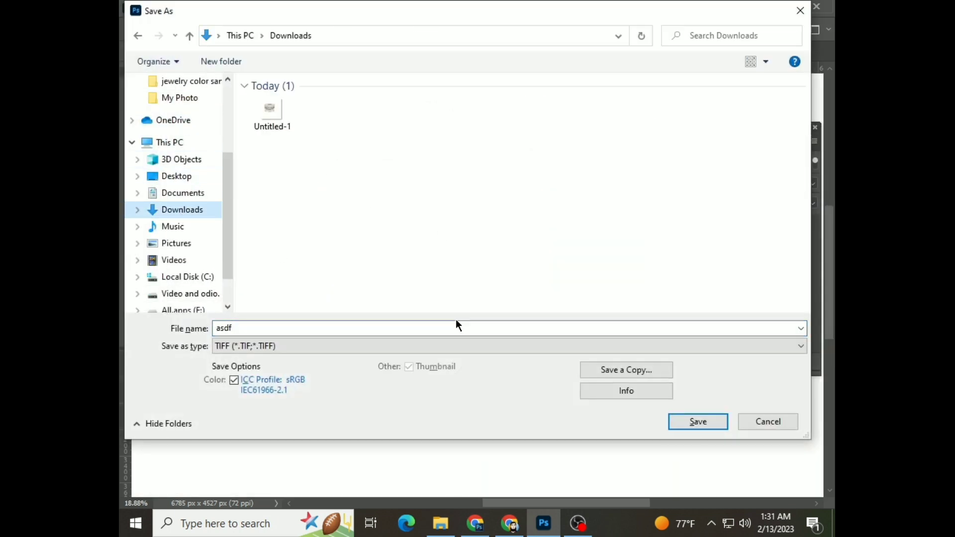
pyautogui.click(696, 420)
pyautogui.click(648, 112)
pyautogui.click(428, 202)
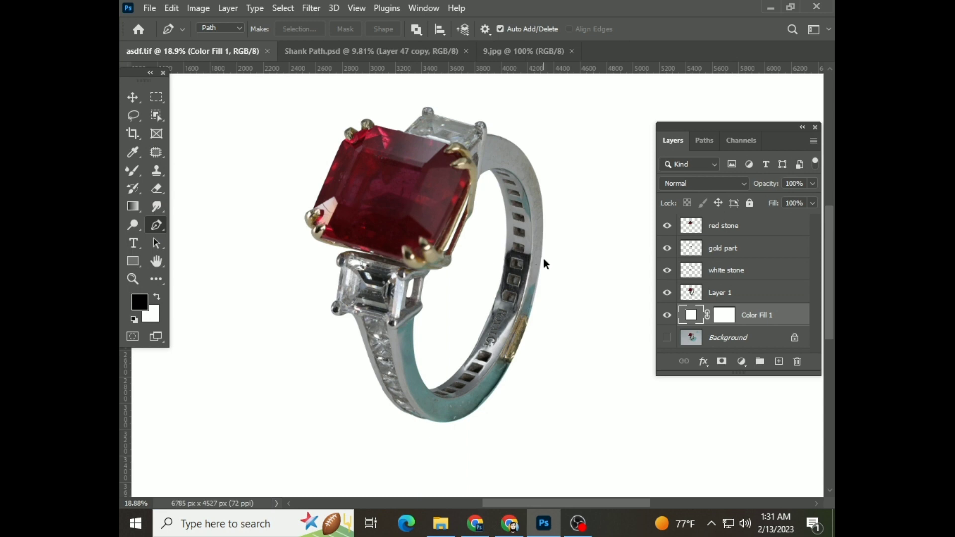
pyautogui.scroll(1, 543, 258)
pyautogui.click(704, 295)
# Step: Fully desaturate the ring layer with Saturation -100 in Camera Raw
pyautogui.hotkey('ctrl', 'shift', 'a')
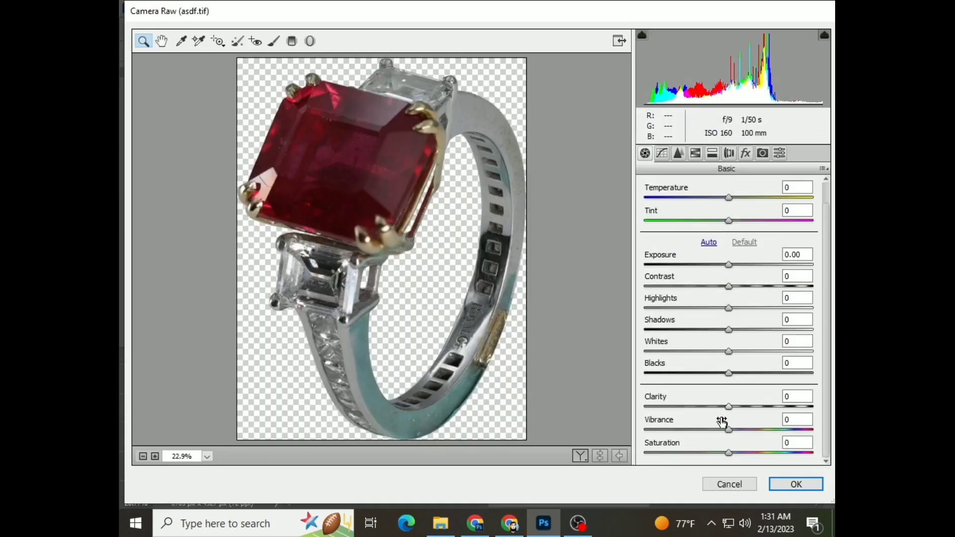
pyautogui.moveTo(729, 453); pyautogui.dragTo(634, 458)
pyautogui.click(795, 484)
pyautogui.scroll(5, 518, 326)
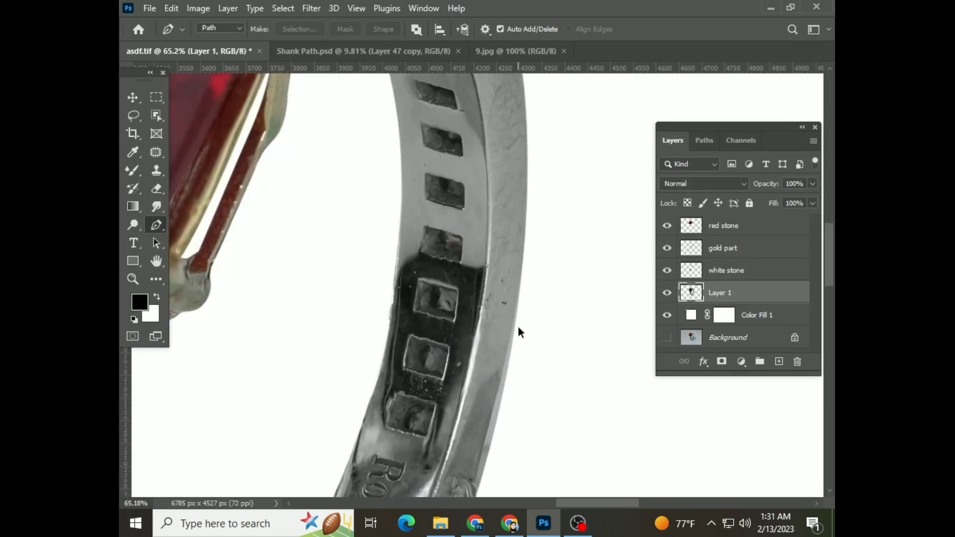
pyautogui.scroll(-5, 518, 326)
pyautogui.scroll(-3, 518, 329)
# Step: Duplicate the ring layer and smooth the copy with Dust & Scratches at radius 8
pyautogui.hotkey('ctrl', 'j')
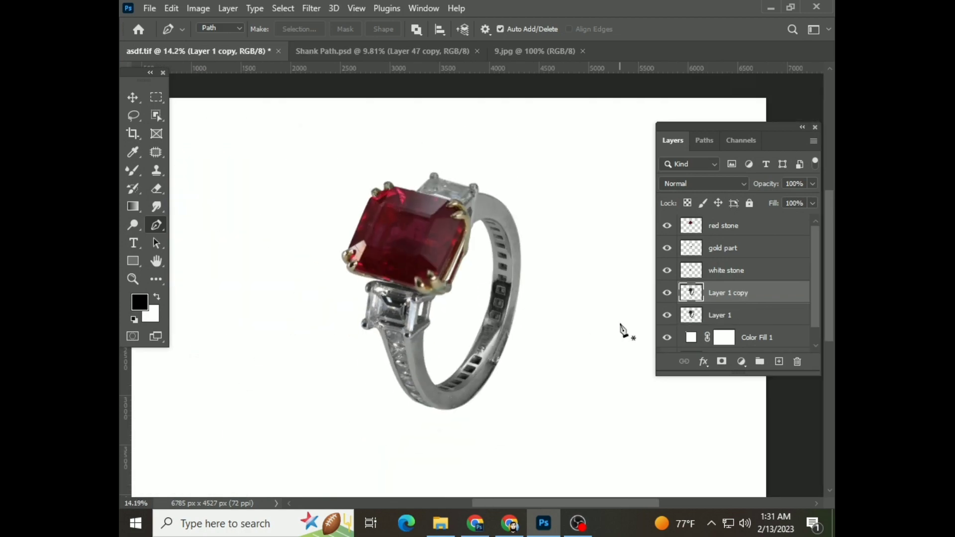
pyautogui.scroll(5, 427, 373)
pyautogui.scroll(3, 533, 198)
pyautogui.scroll(2, 428, 208)
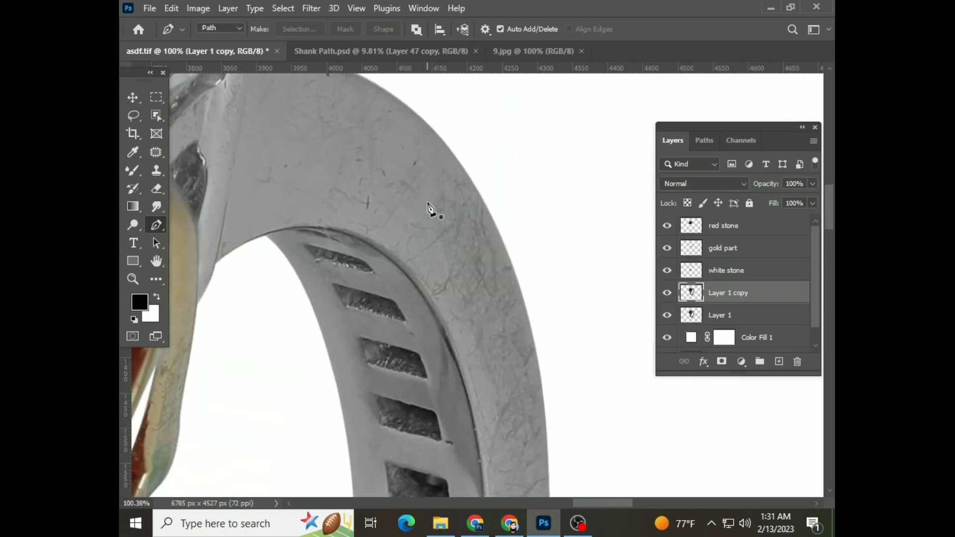
pyautogui.click(311, 9)
pyautogui.click(532, 253)
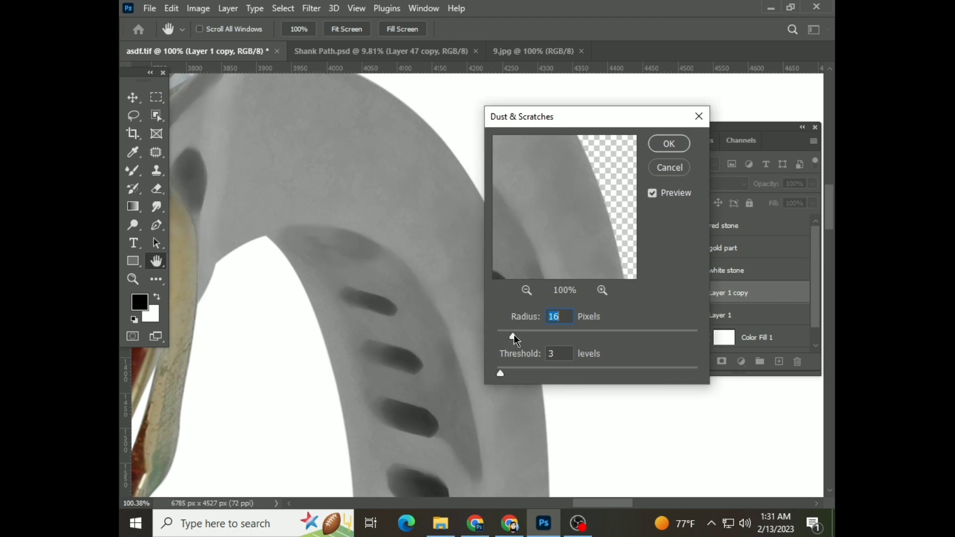
pyautogui.moveTo(509, 337); pyautogui.dragTo(505, 337)
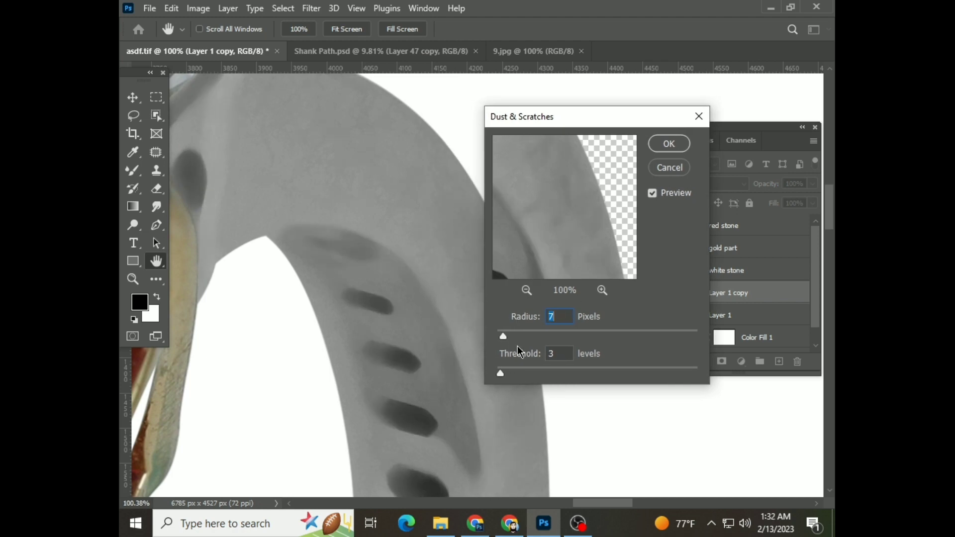
pyautogui.write('8')
pyautogui.press('Tab')
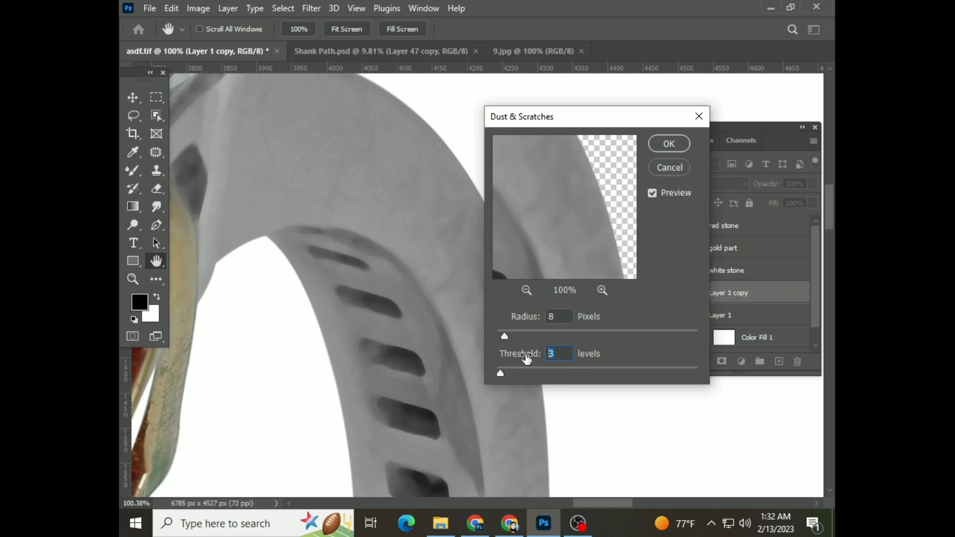
pyautogui.write('1')
pyautogui.click(669, 144)
# Step: Give the smoothed copy a hide-all mask and paint smoothing back in white with a 60 px brush
pyautogui.keyDown('alt'); pyautogui.click(722, 361); pyautogui.keyUp('alt')
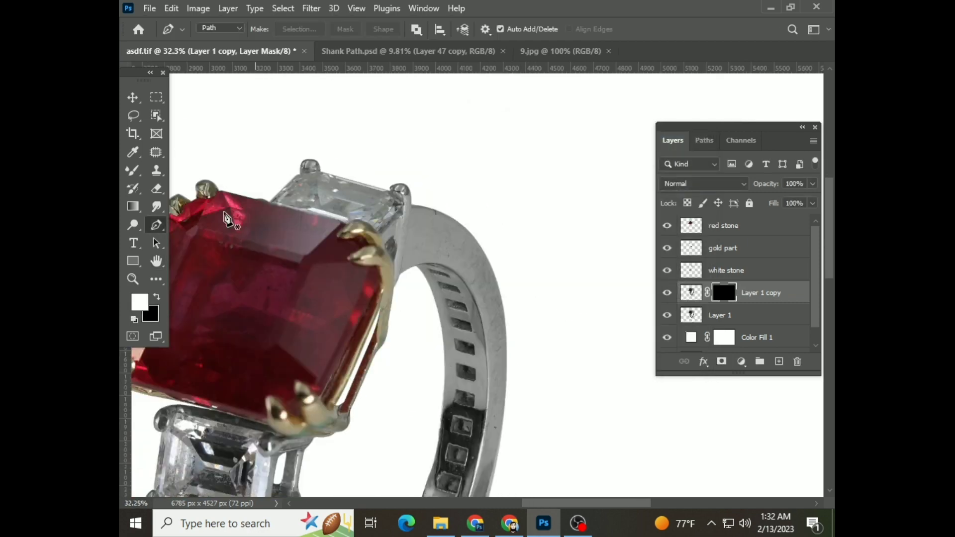
pyautogui.press('b')
pyautogui.press('x')
pyautogui.scroll(3, 417, 236)
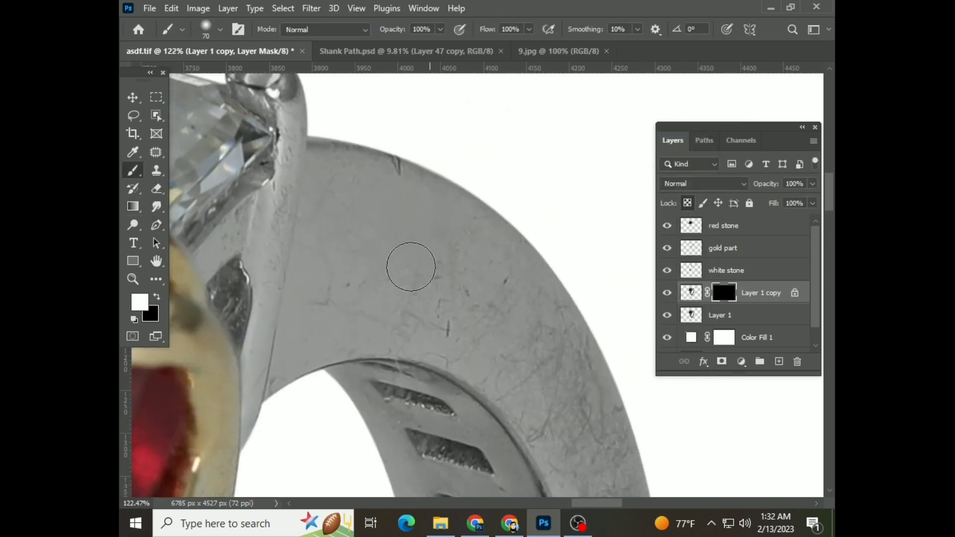
pyautogui.press('[')
pyautogui.press('[')
pyautogui.scroll(-2, 447, 288)
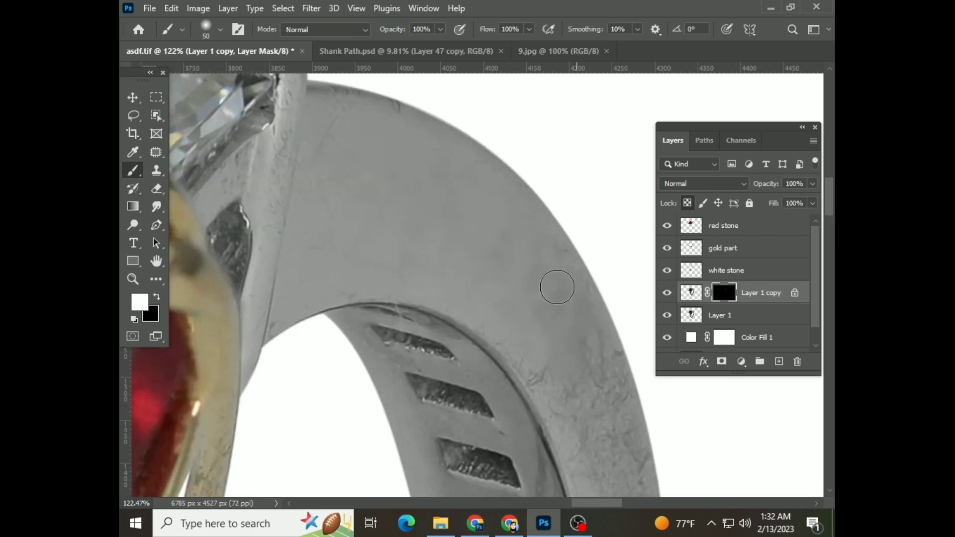
pyautogui.press(']')
pyautogui.scroll(-5, 568, 293)
pyautogui.scroll(-2, 567, 207)
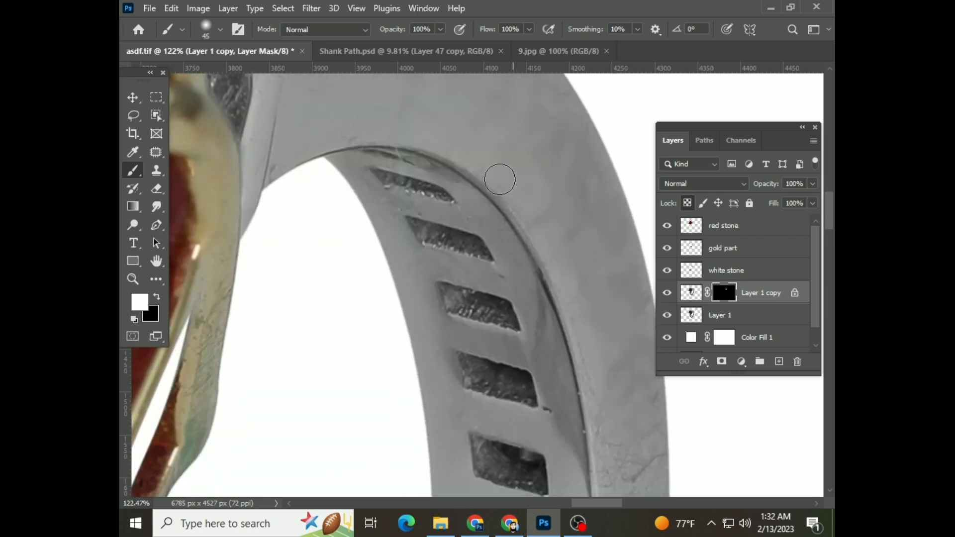
pyautogui.scroll(-3, 500, 179)
pyautogui.hscroll(3, 502, 249)
pyautogui.scroll(-2, 508, 284)
pyautogui.scroll(-2, 531, 375)
pyautogui.scroll(-2, 518, 348)
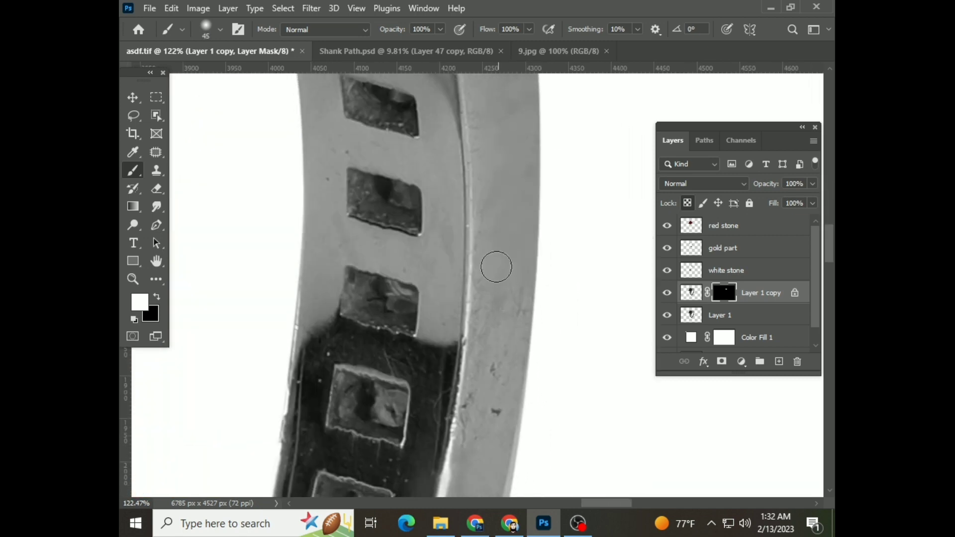
# Step: Finish painting smoothing into the metal band, then merge the masked copy with Layer 1
pyautogui.scroll(6, 498, 152)
pyautogui.scroll(-3, 508, 447)
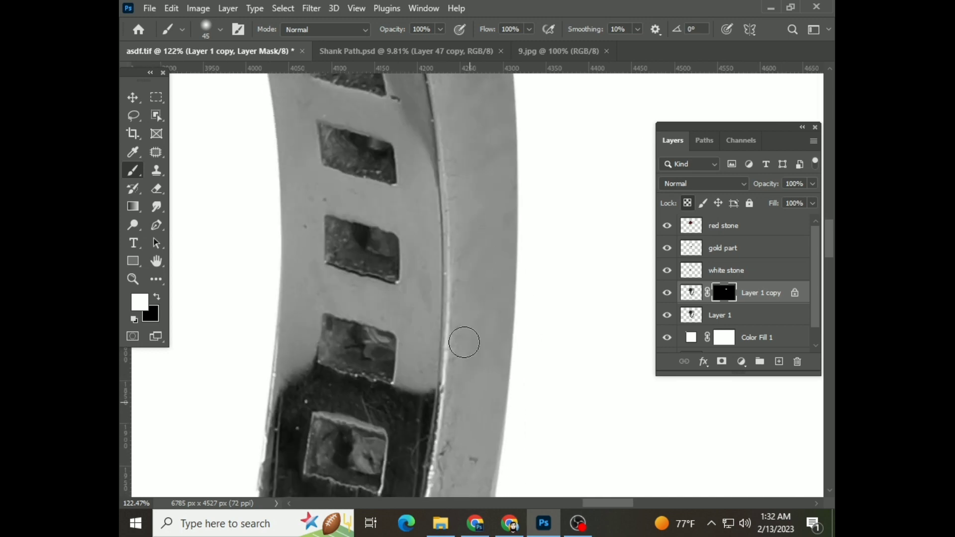
pyautogui.scroll(-3, 480, 307)
pyautogui.scroll(-3, 444, 407)
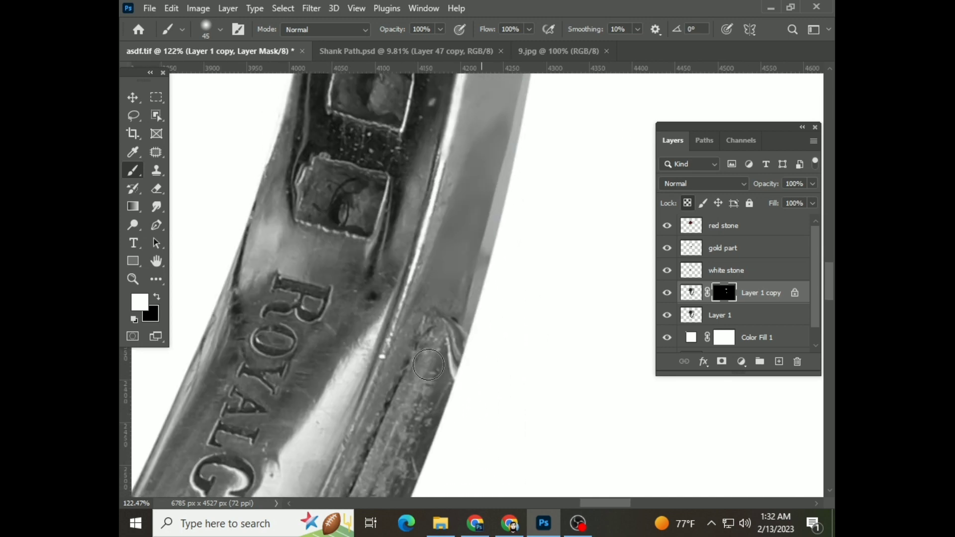
pyautogui.keyDown('alt'); pyautogui.scroll(-3, 248, 241); pyautogui.keyUp('alt')
pyautogui.scroll(-3, 248, 241)
pyautogui.keyDown('alt'); pyautogui.scroll(5, 248, 242); pyautogui.keyUp('alt')
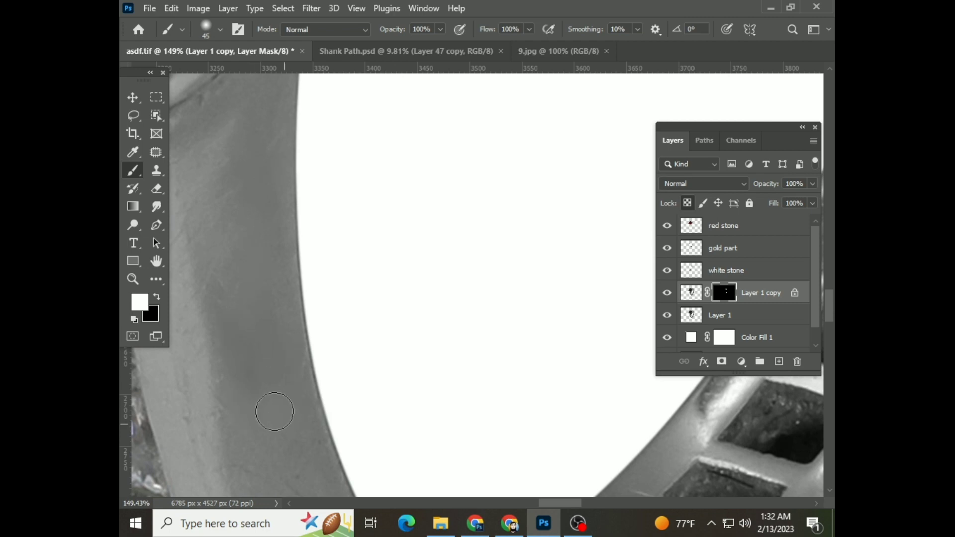
pyautogui.keyDown('alt'); pyautogui.scroll(-1, 275, 412); pyautogui.keyUp('alt')
pyautogui.keyDown('alt'); pyautogui.scroll(-1, 295, 261); pyautogui.keyUp('alt')
pyautogui.keyDown('alt'); pyautogui.scroll(-1, 328, 273); pyautogui.keyUp('alt')
pyautogui.keyDown('alt'); pyautogui.scroll(-1, 382, 365); pyautogui.keyUp('alt')
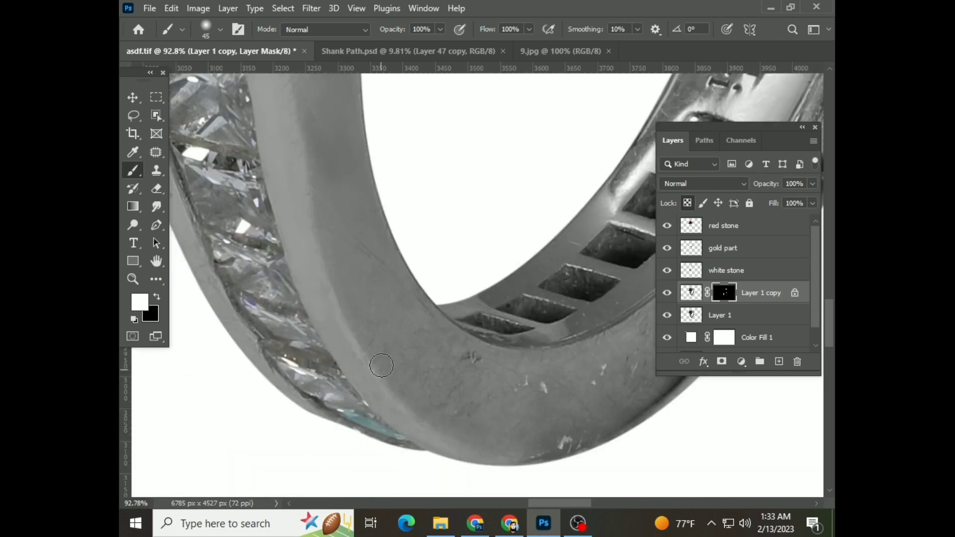
pyautogui.scroll(3, 381, 366)
pyautogui.press(']')
pyautogui.scroll(-2, 396, 374)
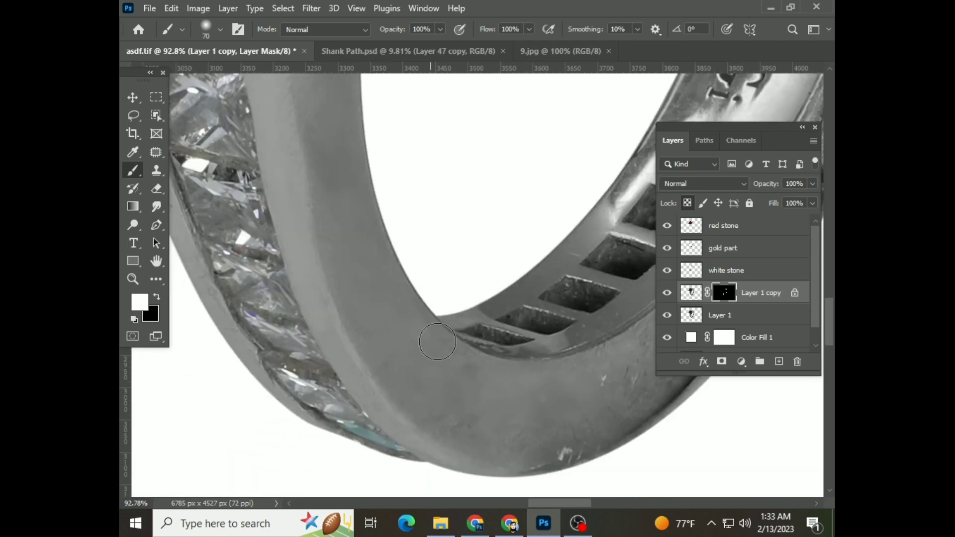
pyautogui.hscroll(5, 523, 374)
pyautogui.scroll(-5, 548, 298)
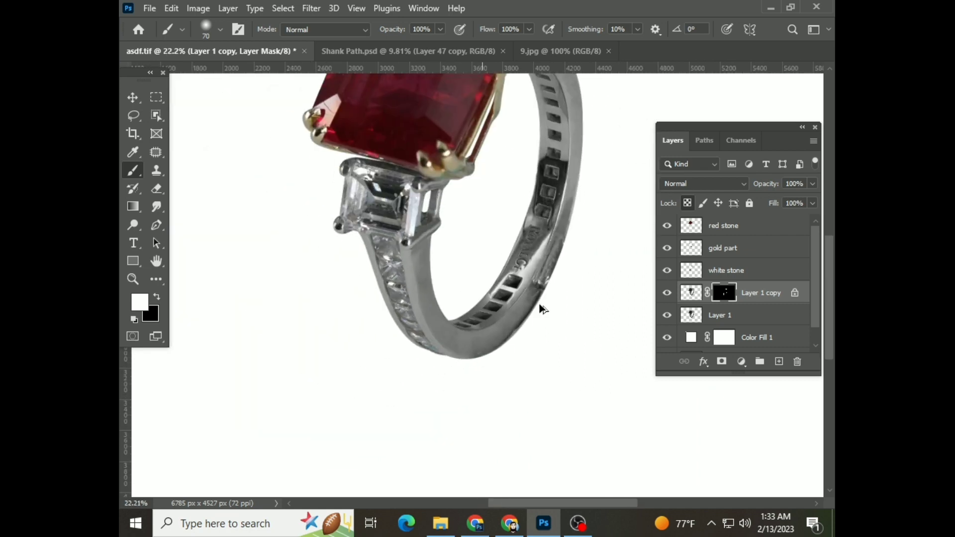
pyautogui.scroll(1, 535, 319)
pyautogui.scroll(2, 535, 319)
pyautogui.click(736, 318)
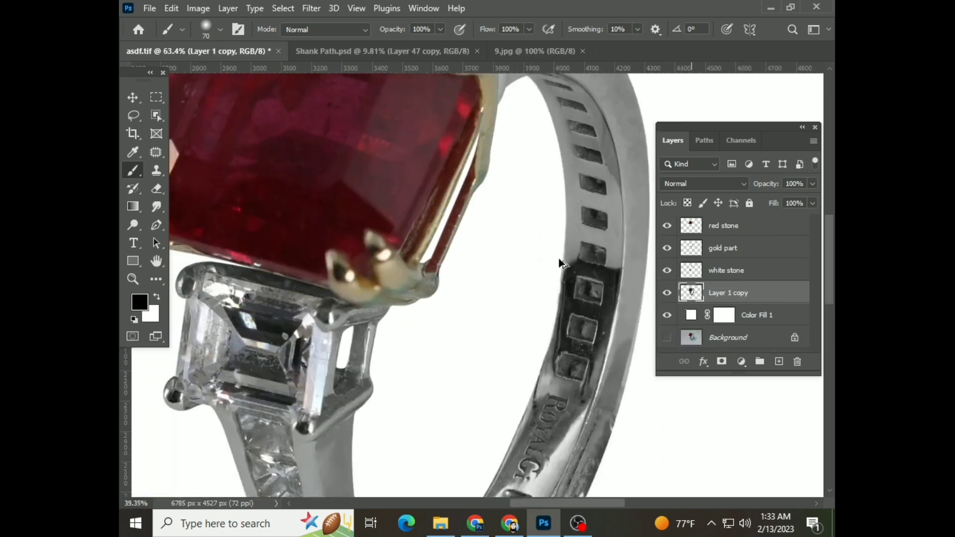
# Step: Smudge the shank's edges at 48% strength with a 60–80 px brush to even the metal
pyautogui.click(157, 206)
pyautogui.scroll(2, 309, 159)
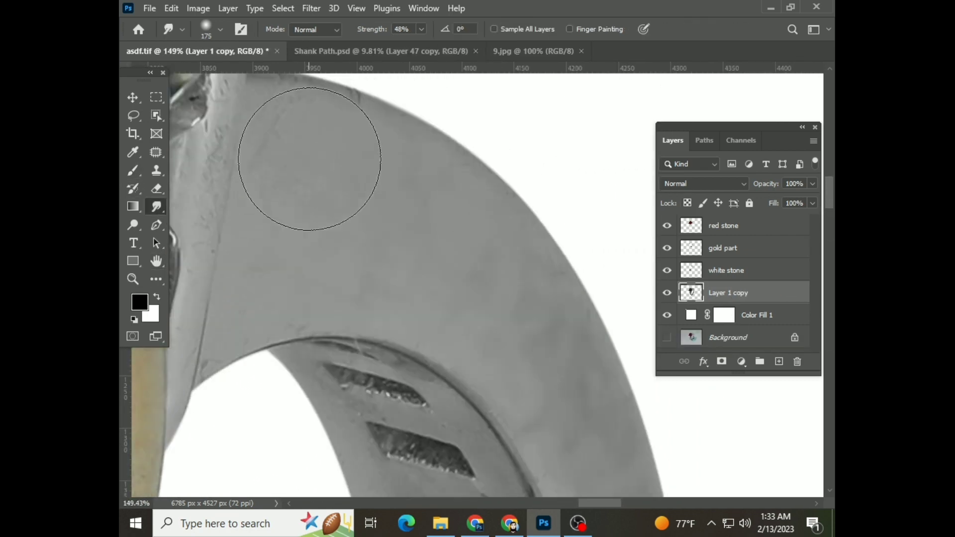
pyautogui.scroll(1, 341, 230)
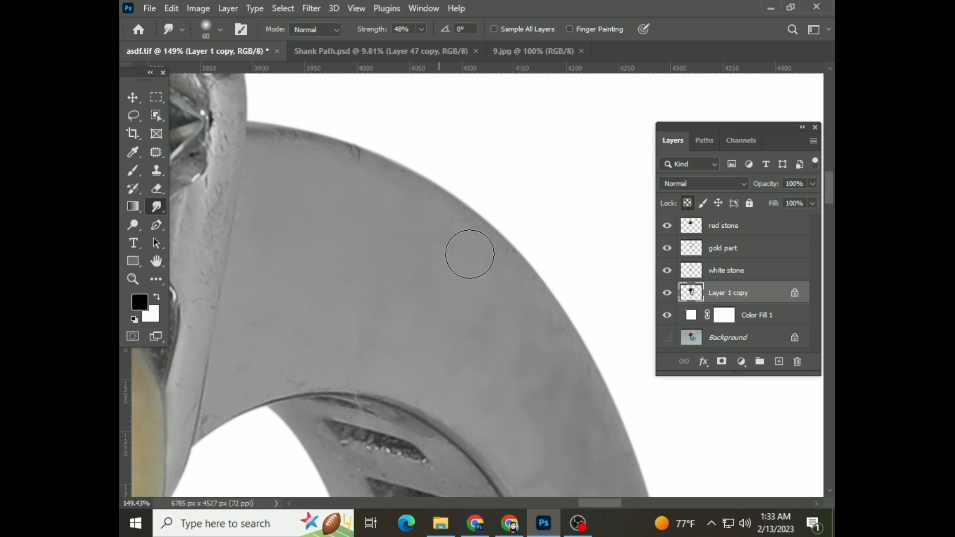
pyautogui.scroll(-2, 470, 254)
pyautogui.scroll(-2, 297, 303)
pyautogui.press(']')
pyautogui.press(']')
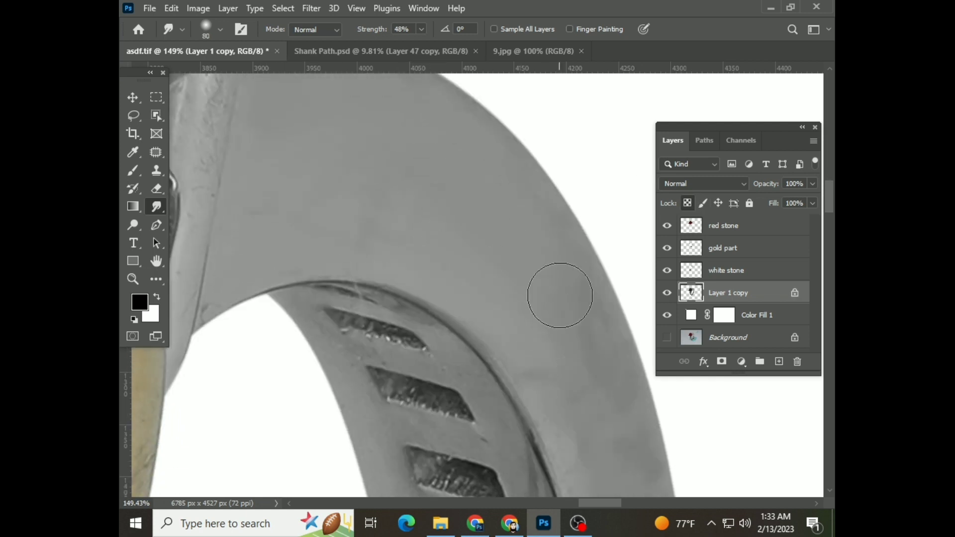
pyautogui.scroll(-2, 550, 274)
pyautogui.press('[')
pyautogui.press('[')
pyautogui.hscroll(3, 491, 305)
pyautogui.scroll(-2, 491, 305)
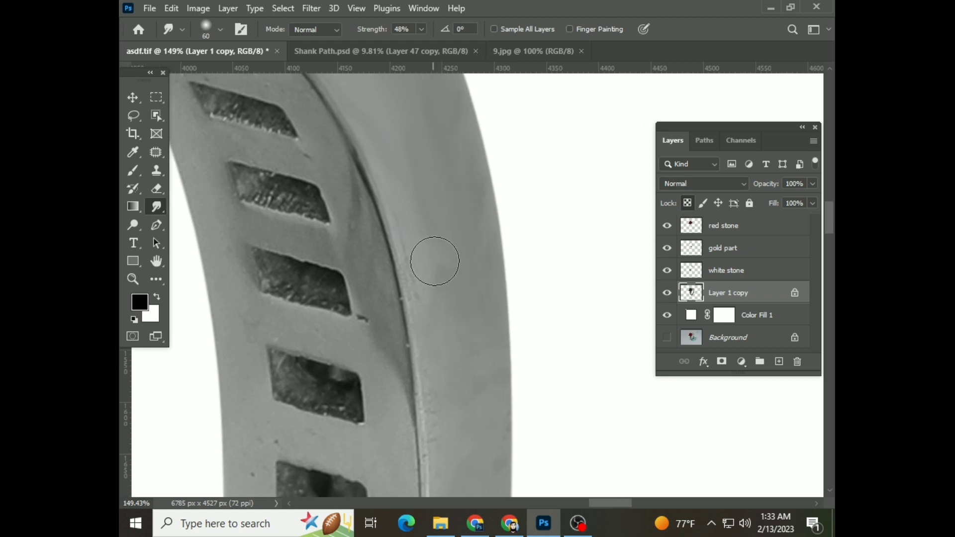
pyautogui.scroll(-2, 435, 309)
pyautogui.scroll(-2, 423, 378)
pyautogui.scroll(-2, 433, 339)
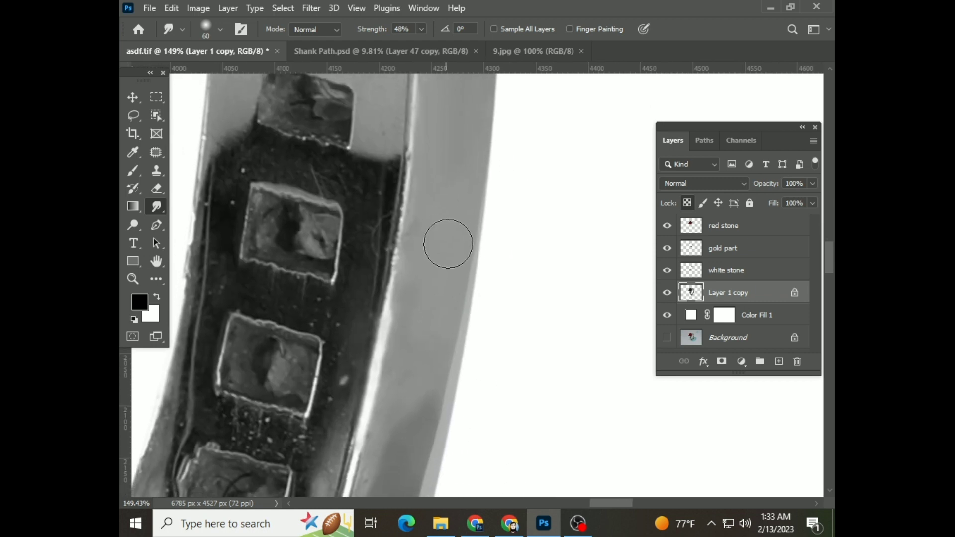
pyautogui.scroll(1, 448, 348)
pyautogui.scroll(-3, 433, 257)
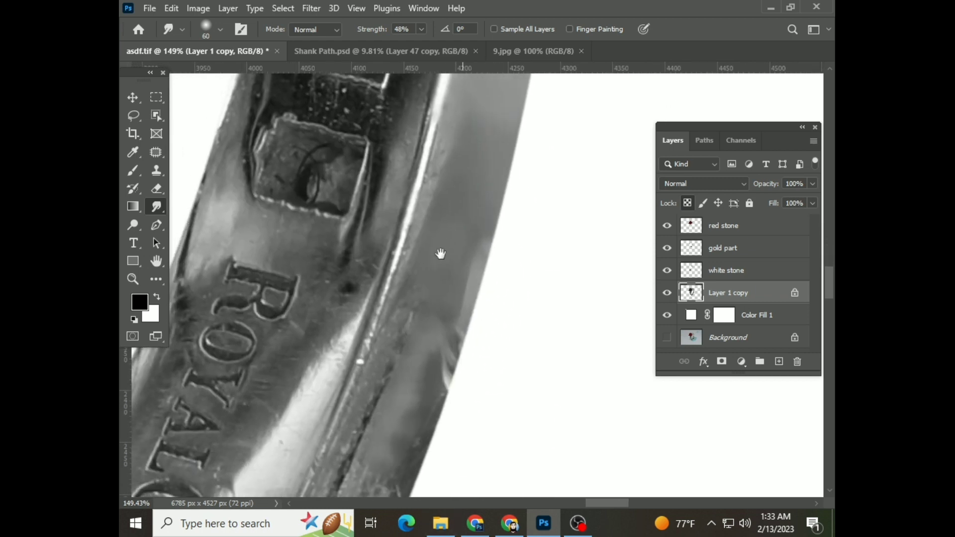
# Step: Continue smudging along the inner band and around the slots to blend away scratches and blotches
pyautogui.hscroll(-1, 436, 394)
pyautogui.scroll(-2, 458, 423)
pyautogui.scroll(-2, 477, 448)
pyautogui.hscroll(-2, 478, 448)
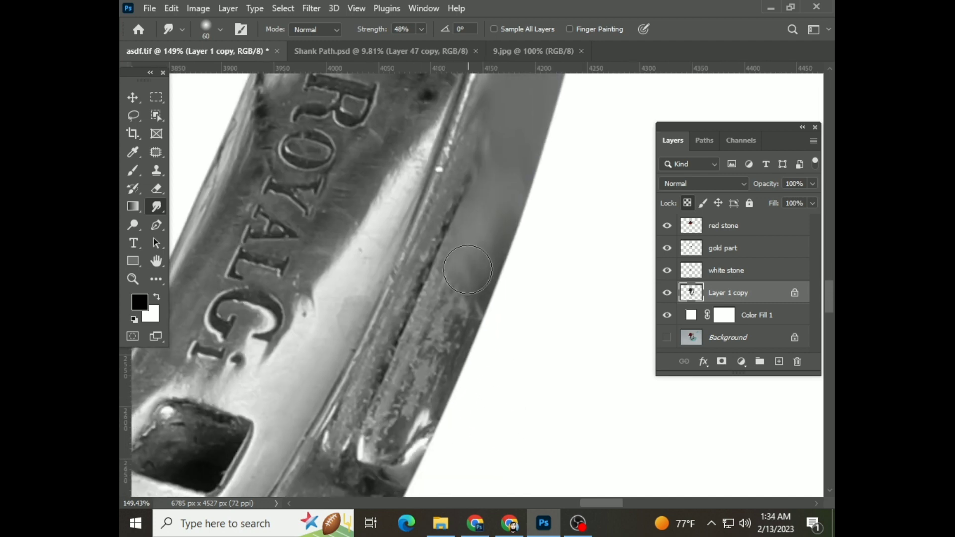
pyautogui.scroll(-2, 448, 343)
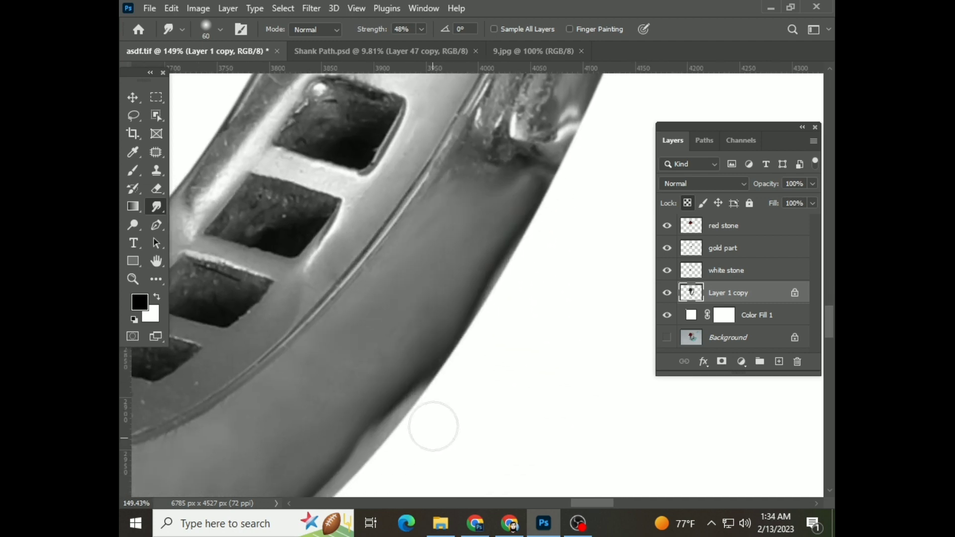
pyautogui.scroll(-3, 294, 430)
pyautogui.hscroll(-2, 294, 430)
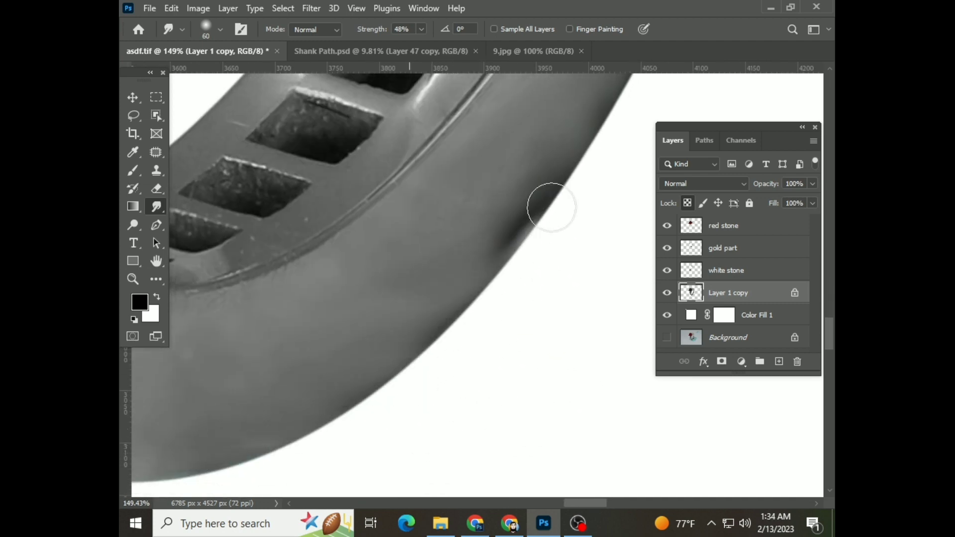
pyautogui.scroll(2, 538, 224)
pyautogui.scroll(1, 393, 365)
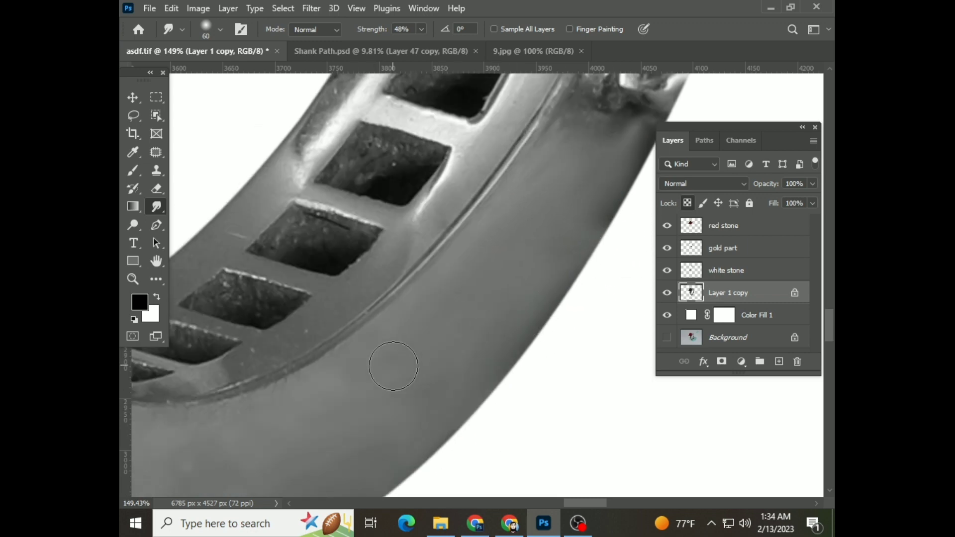
pyautogui.scroll(-3, 431, 421)
pyautogui.scroll(2, 339, 354)
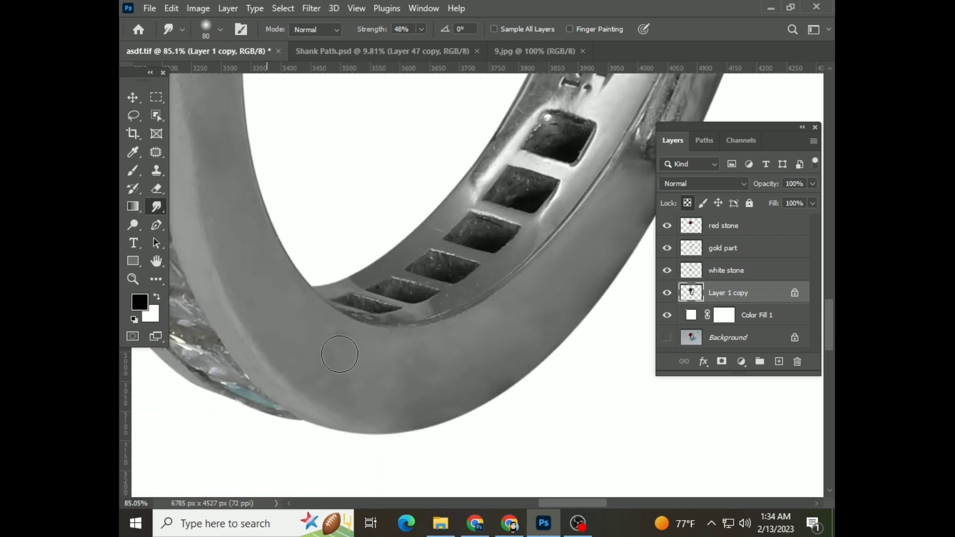
pyautogui.scroll(3, 562, 283)
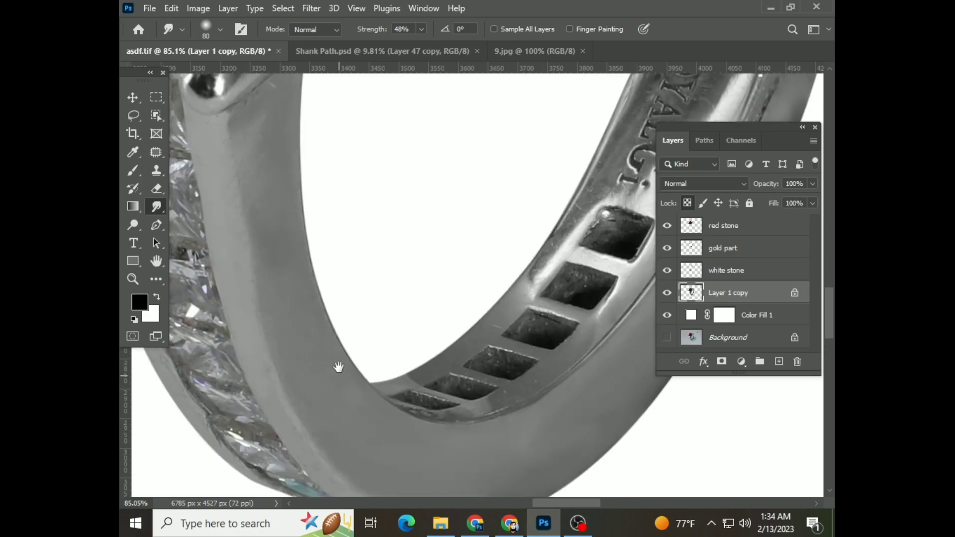
pyautogui.hscroll(-2, 276, 202)
pyautogui.scroll(-2, 294, 309)
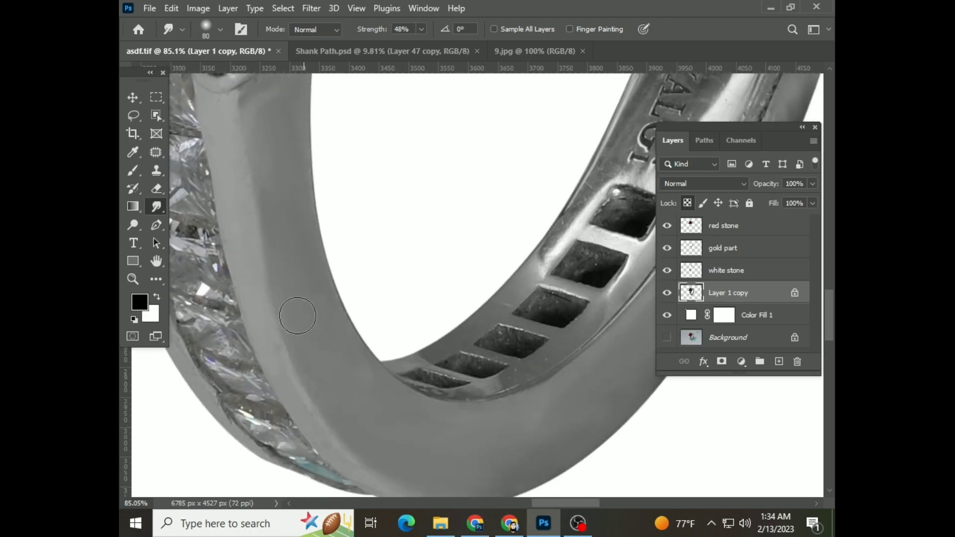
pyautogui.scroll(-2, 448, 373)
pyautogui.scroll(3, 376, 284)
pyautogui.scroll(-2, 392, 388)
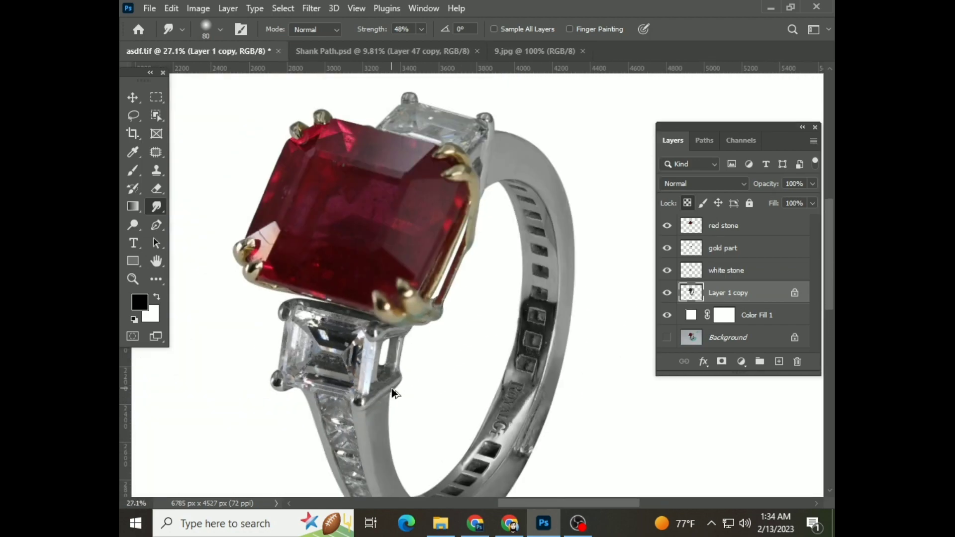
pyautogui.scroll(2, 447, 289)
# Step: Switch to the Mixer Brush and set its size to 20 for detail work
pyautogui.scroll(1, 502, 185)
pyautogui.rightClick(133, 170)
pyautogui.click(174, 208)
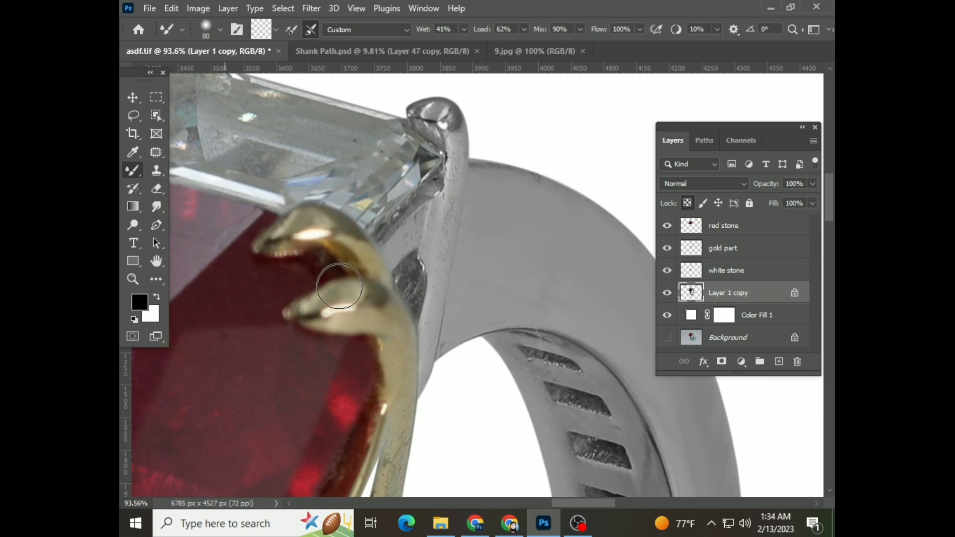
pyautogui.scroll(3, 419, 258)
pyautogui.press('[')
pyautogui.press('[')
pyautogui.press('[')
pyautogui.scroll(5, 448, 323)
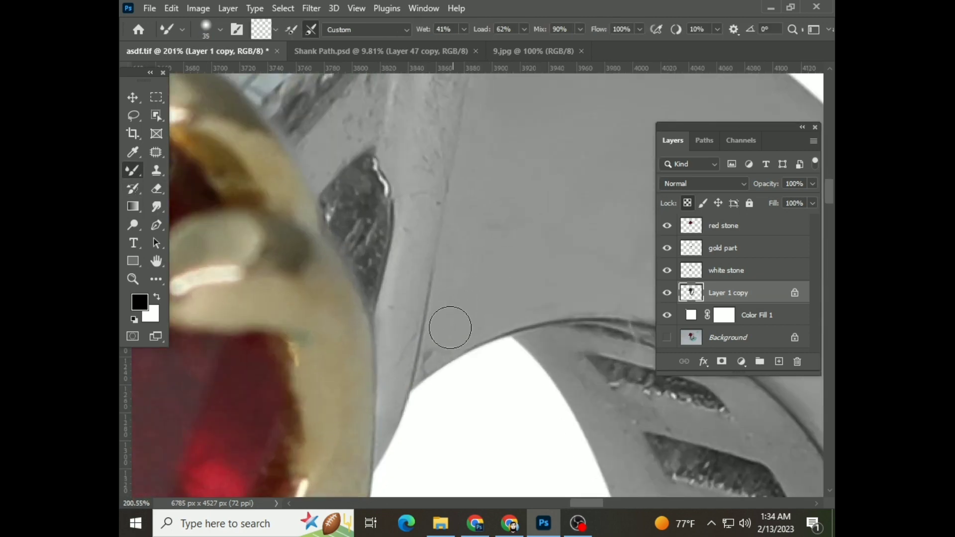
pyautogui.press(']')
# Step: Navigate the view to the side diamond's left prong and the shank beside it
pyautogui.scroll(4, 399, 403)
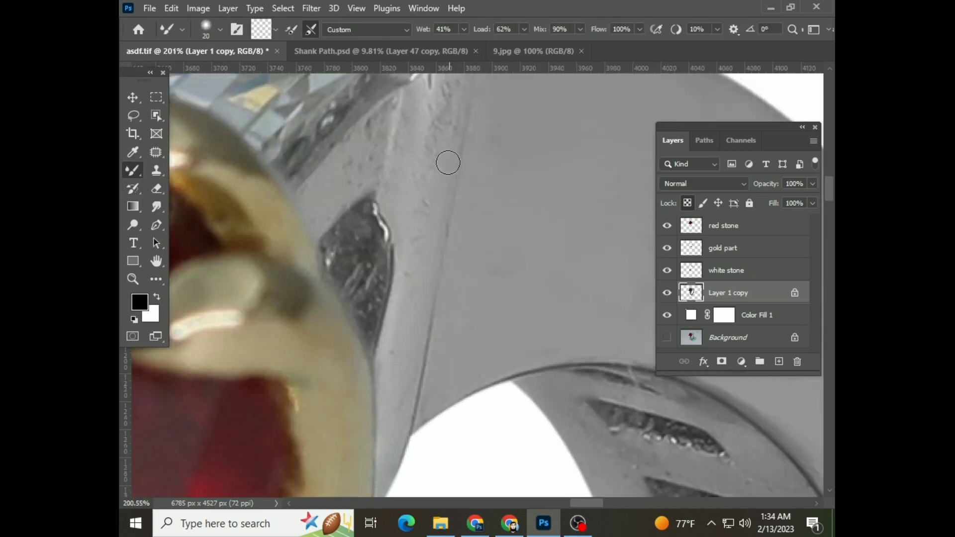
pyautogui.scroll(4, 448, 163)
pyautogui.scroll(4, 414, 269)
pyautogui.scroll(4, 439, 314)
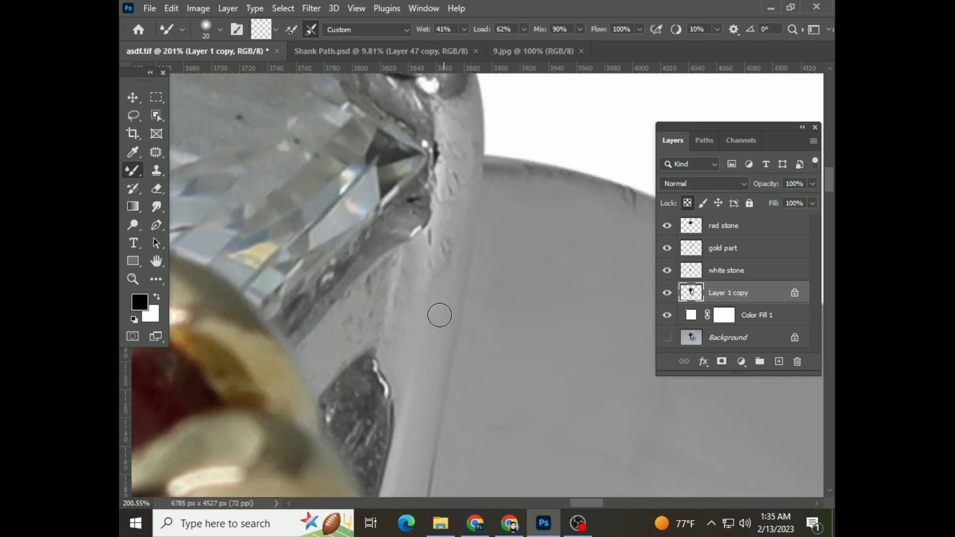
pyautogui.scroll(4, 454, 343)
pyautogui.scroll(4, 460, 297)
pyautogui.scroll(5, 459, 297)
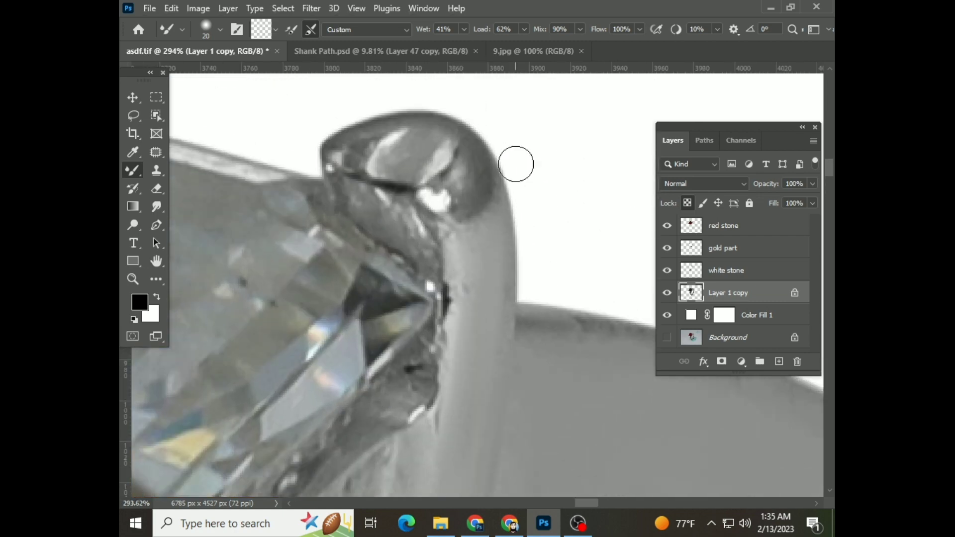
pyautogui.keyDown('alt'); pyautogui.scroll(-1, 516, 160); pyautogui.keyUp('alt')
pyautogui.scroll(-10, 375, 324)
pyautogui.scroll(-3, 366, 328)
pyautogui.scroll(-1, 419, 197)
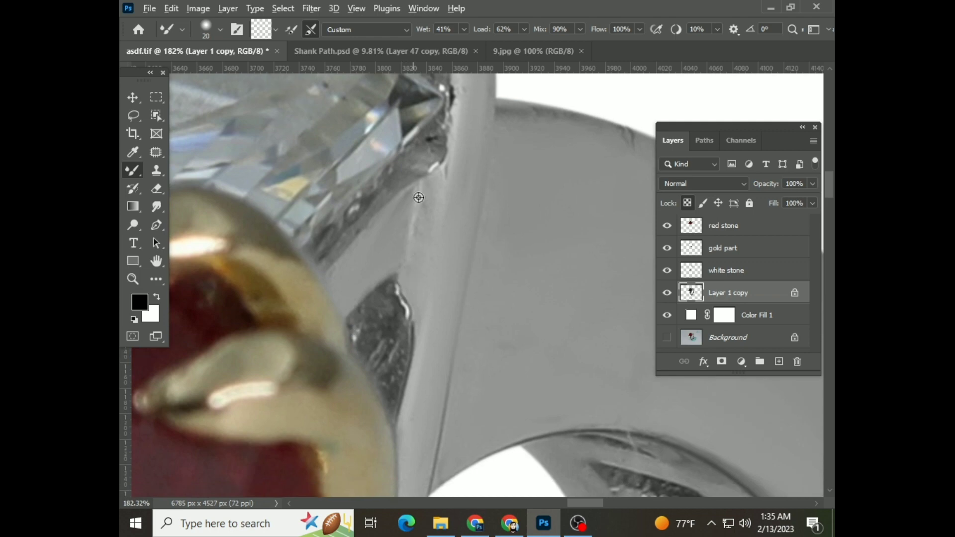
pyautogui.scroll(2, 362, 187)
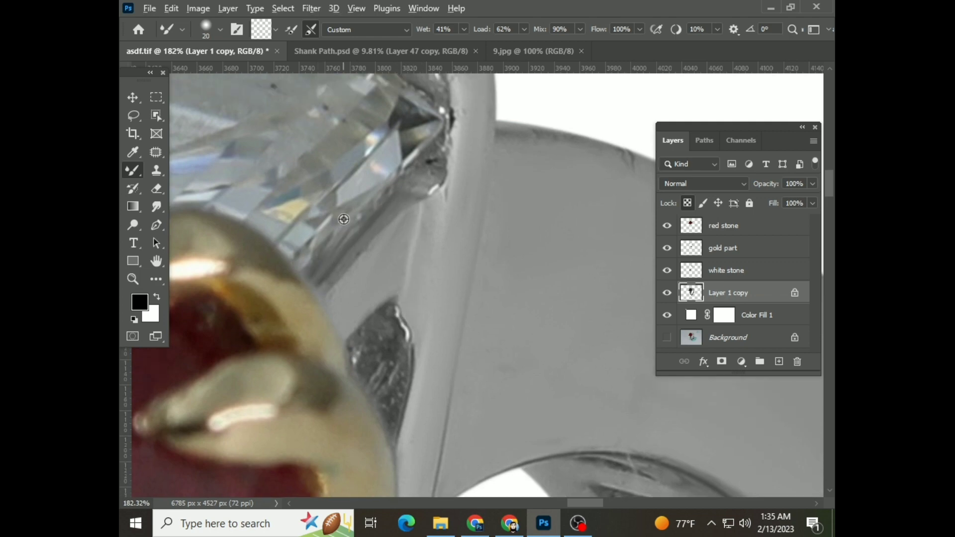
pyautogui.scroll(2, 341, 213)
pyautogui.scroll(-2, 372, 330)
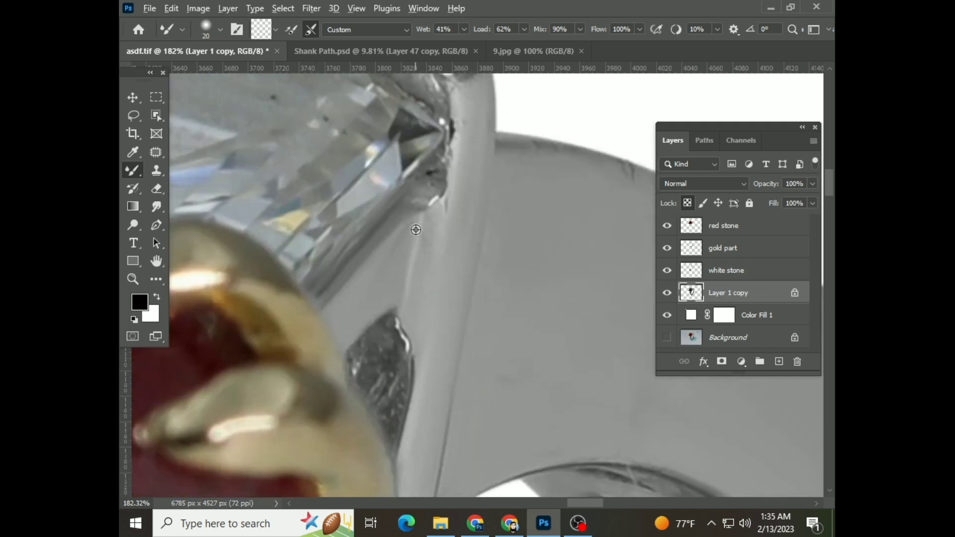
pyautogui.scroll(-5, 403, 304)
pyautogui.scroll(3, 455, 258)
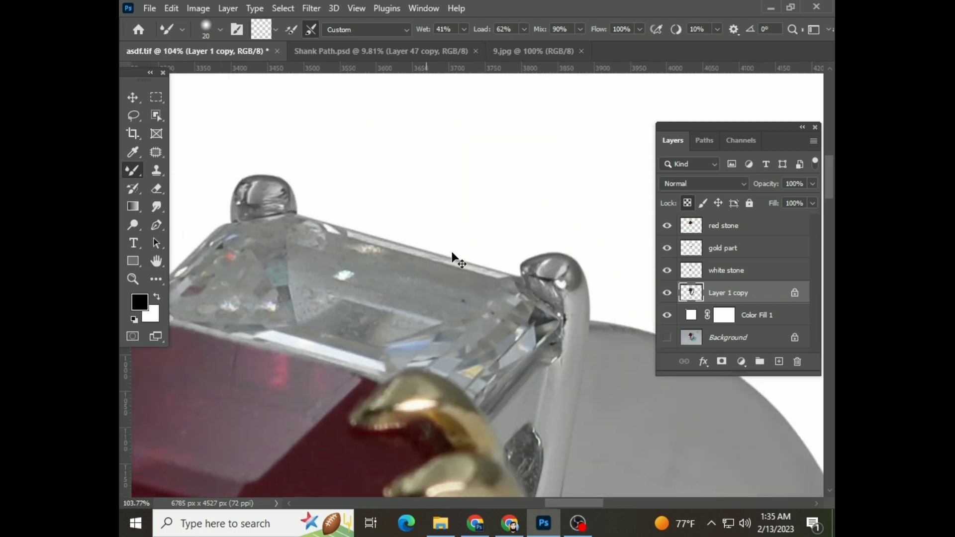
pyautogui.scroll(2, 456, 271)
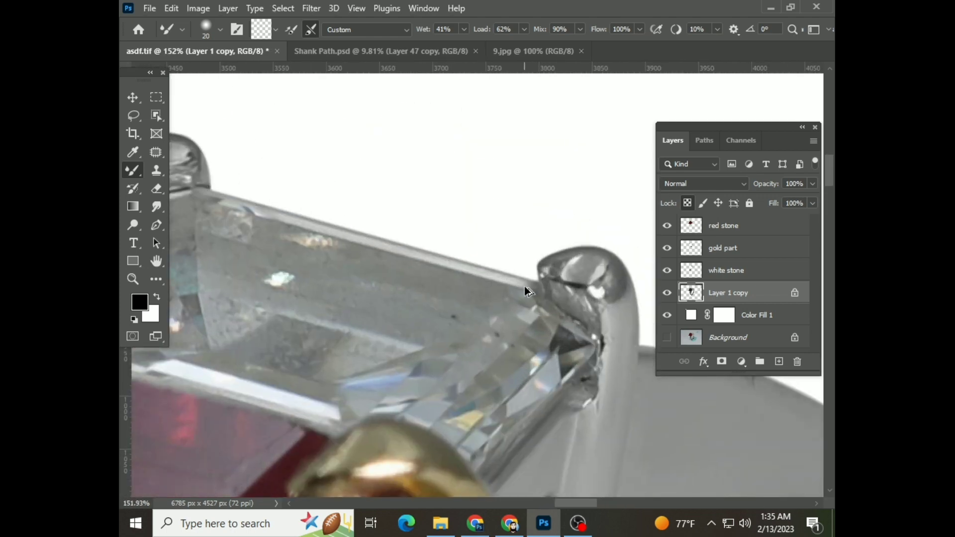
pyautogui.scroll(-2, 524, 299)
pyautogui.scroll(3, 491, 273)
pyautogui.scroll(1, 492, 273)
pyautogui.moveTo(238, 303); pyautogui.dragTo(452, 255)
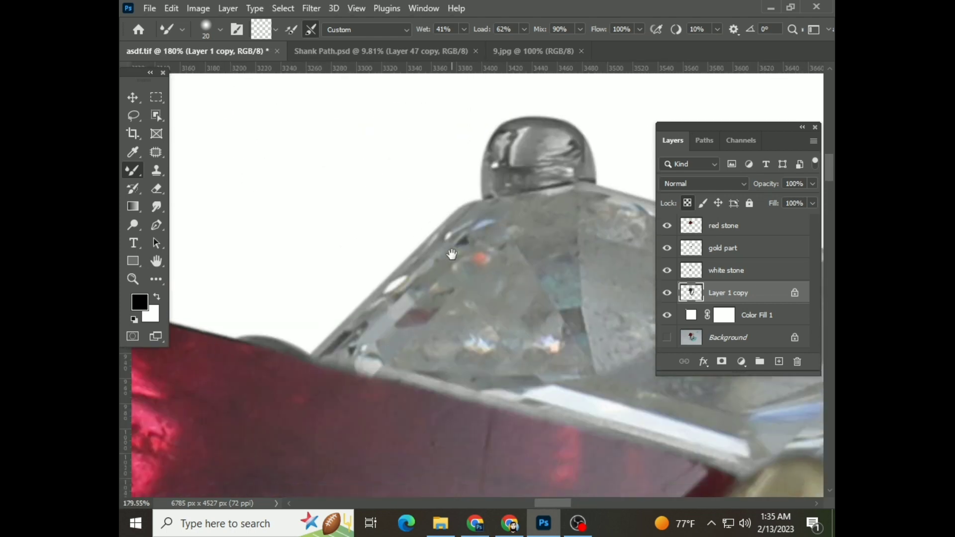
pyautogui.scroll(-2, 300, 372)
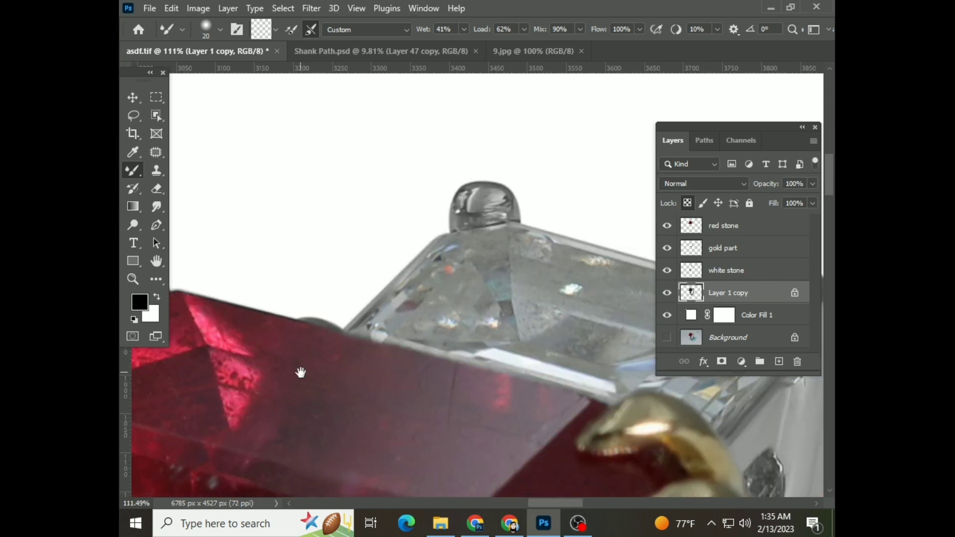
pyautogui.scroll(-1, 437, 321)
pyautogui.scroll(-2, 433, 238)
pyautogui.scroll(2, 435, 244)
pyautogui.scroll(3, 437, 250)
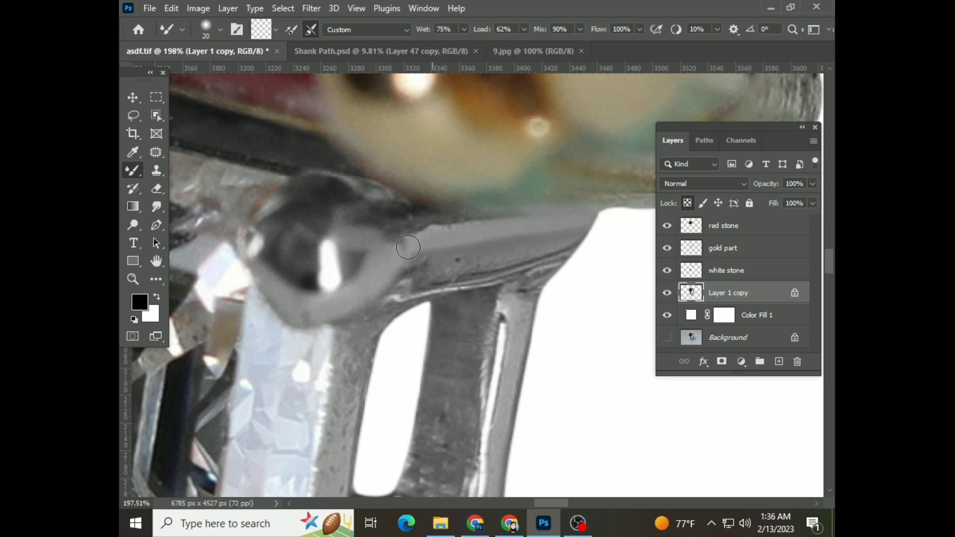
# Step: Smooth the shank edge below the prong and the rough right shank strut
pyautogui.moveTo(517, 261); pyautogui.dragTo(578, 246)
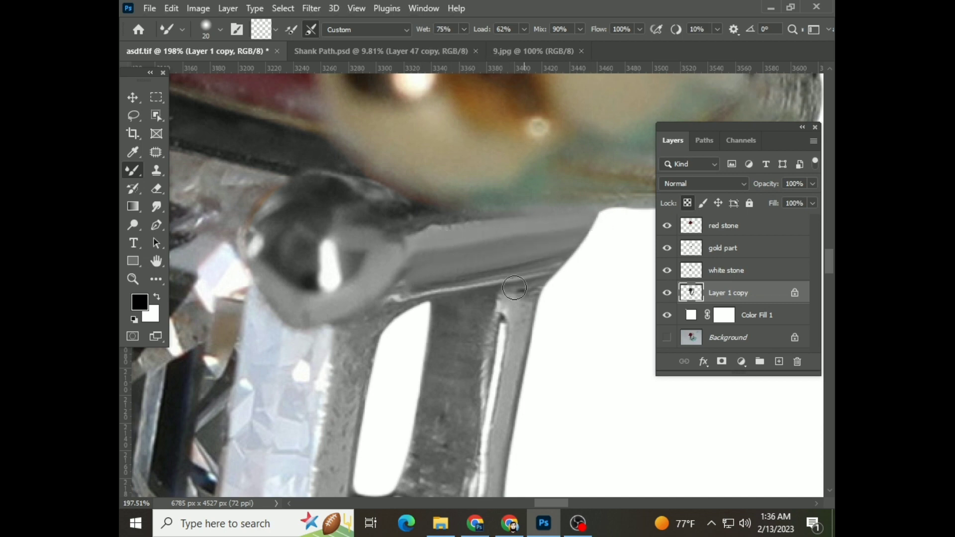
pyautogui.scroll(-2, 498, 398)
pyautogui.moveTo(481, 433); pyautogui.dragTo(494, 299)
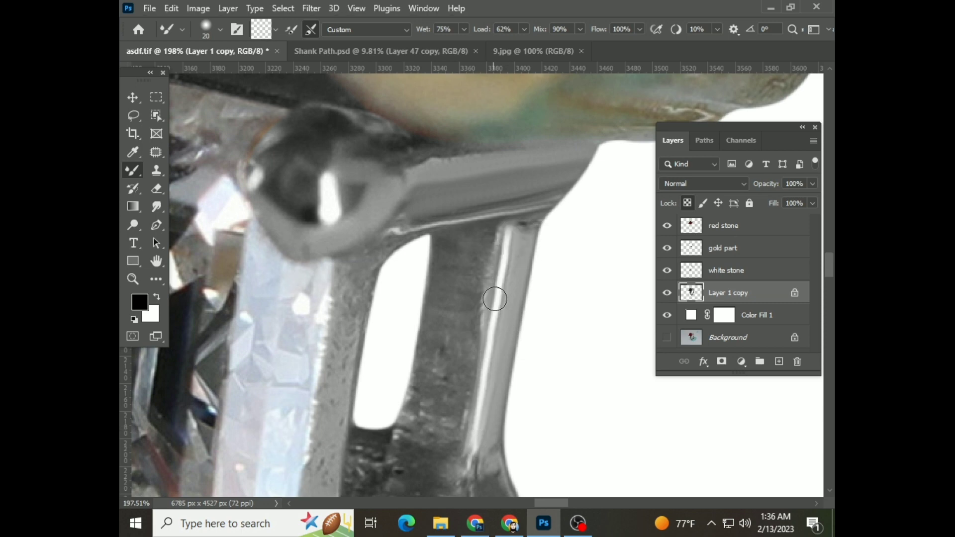
pyautogui.scroll(-1, 495, 299)
pyautogui.scroll(-3, 453, 421)
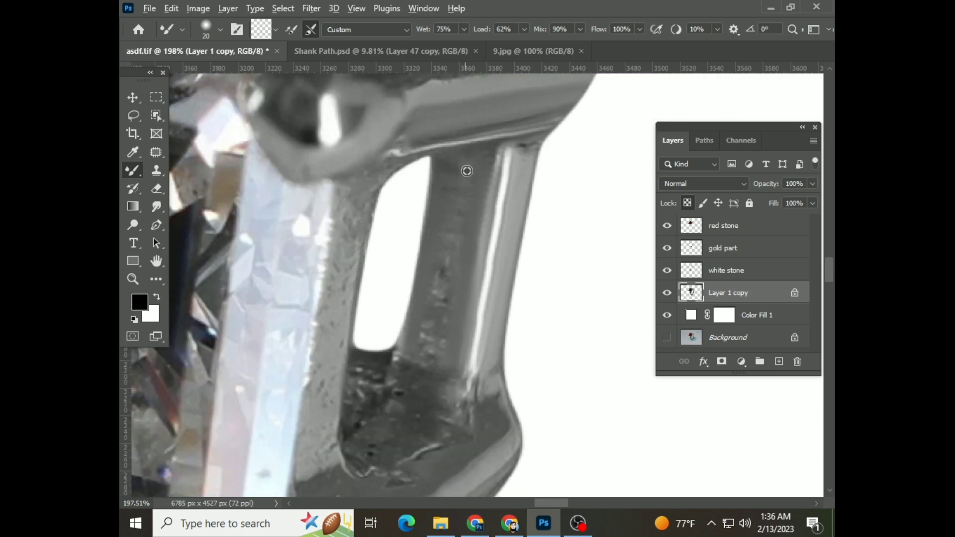
# Step: Scroll down along the shank to the lower section beside the channel diamonds
pyautogui.scroll(-1, 427, 378)
pyautogui.scroll(-2, 427, 377)
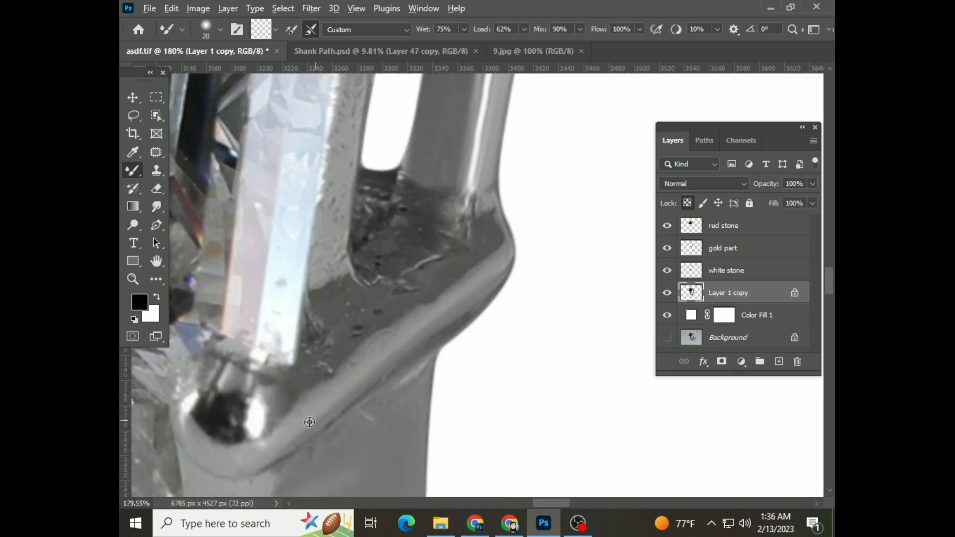
pyautogui.scroll(-1, 499, 245)
pyautogui.scroll(-2, 438, 283)
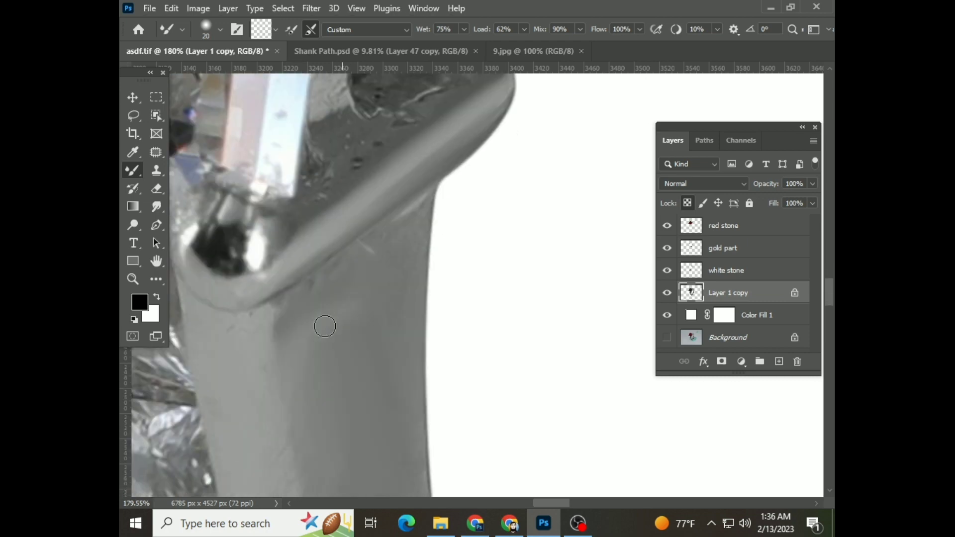
pyautogui.scroll(-1, 377, 320)
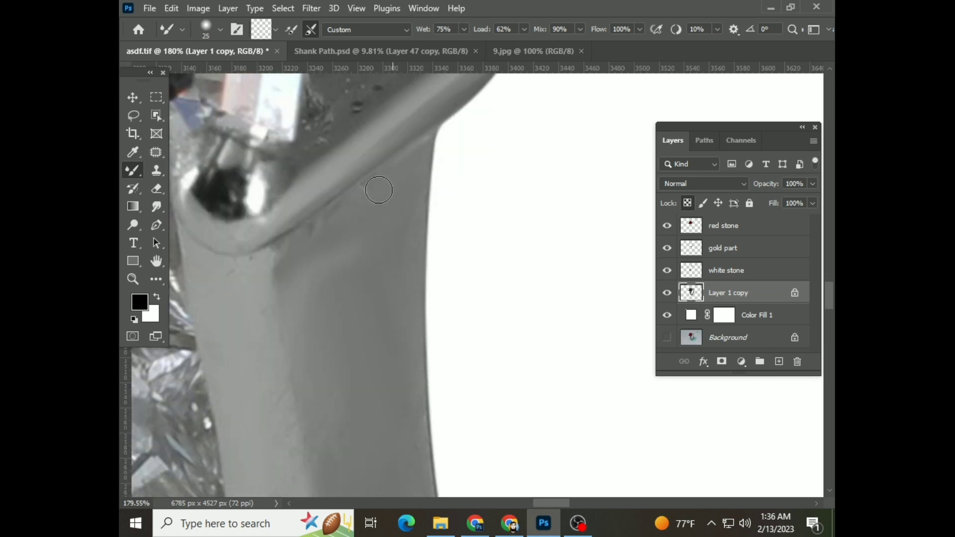
pyautogui.scroll(-1, 315, 245)
pyautogui.keyDown('alt'); pyautogui.scroll(-2, 324, 299); pyautogui.keyUp('alt')
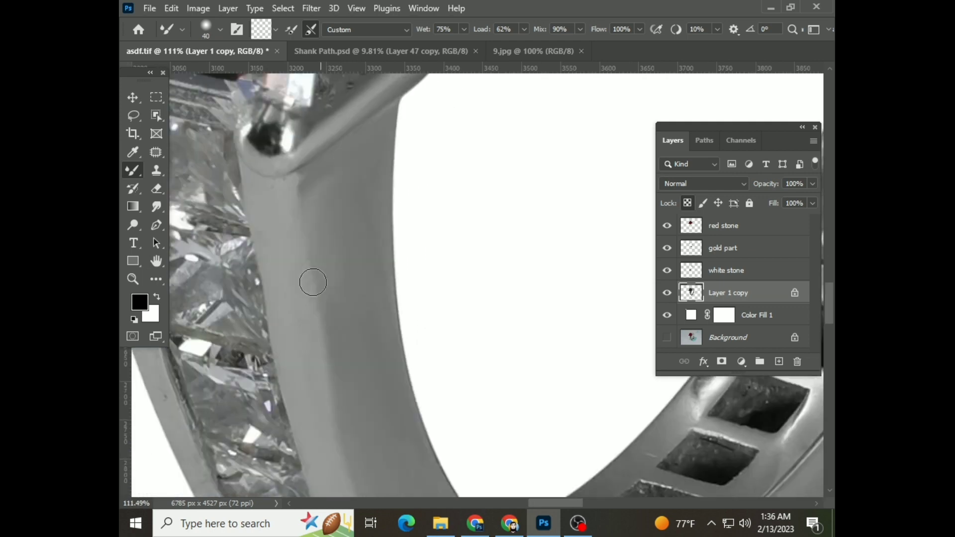
pyautogui.scroll(-1, 319, 289)
pyautogui.scroll(-1, 326, 314)
pyautogui.scroll(-1, 385, 380)
pyautogui.scroll(-1, 371, 279)
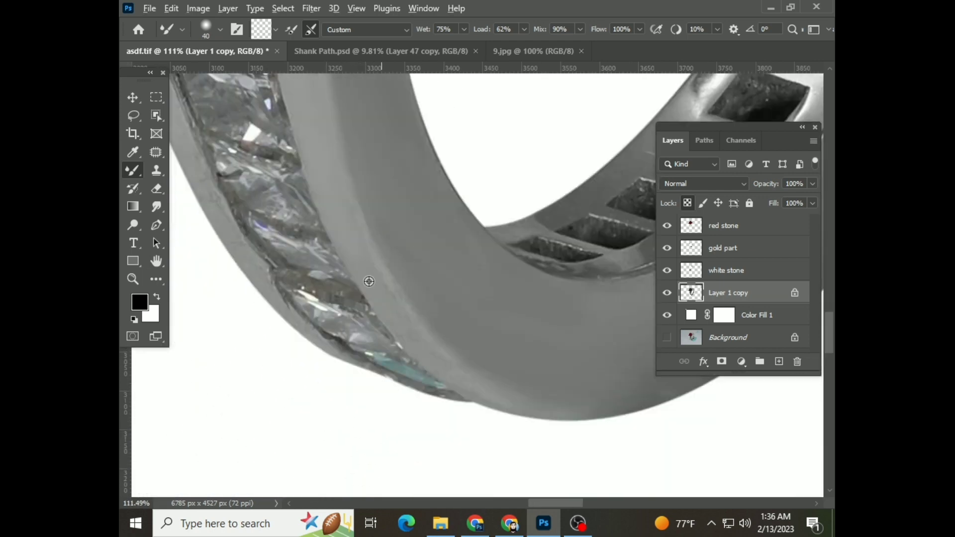
pyautogui.keyDown('alt'); pyautogui.scroll(1, 433, 319); pyautogui.keyUp('alt')
pyautogui.keyDown('alt'); pyautogui.scroll(1, 427, 348); pyautogui.keyUp('alt')
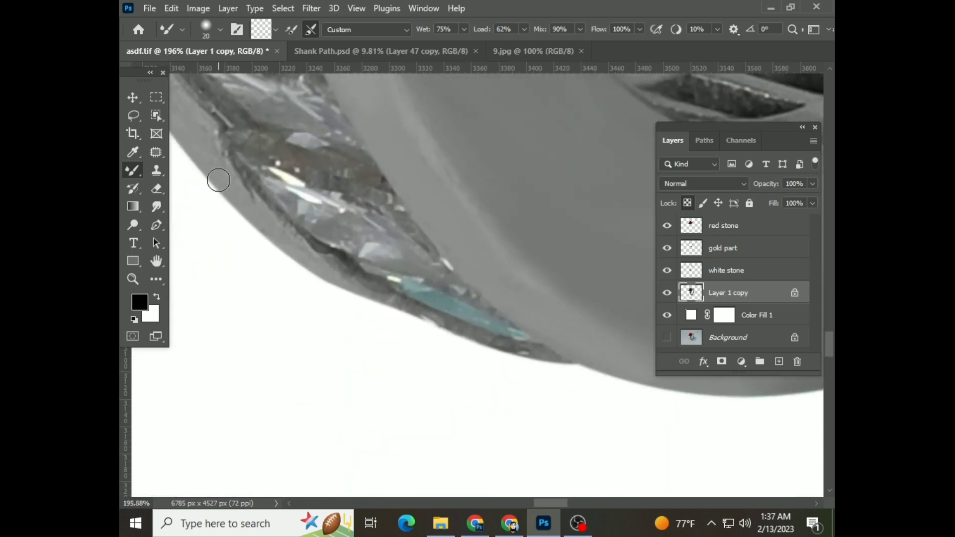
# Step: Smooth the jagged lower shank edge and the textured band under the stone into grey
pyautogui.moveTo(315, 266)
pyautogui.mouseDown()
pyautogui.moveTo(454, 330)
pyautogui.moveTo(585, 369)
pyautogui.mouseUp()
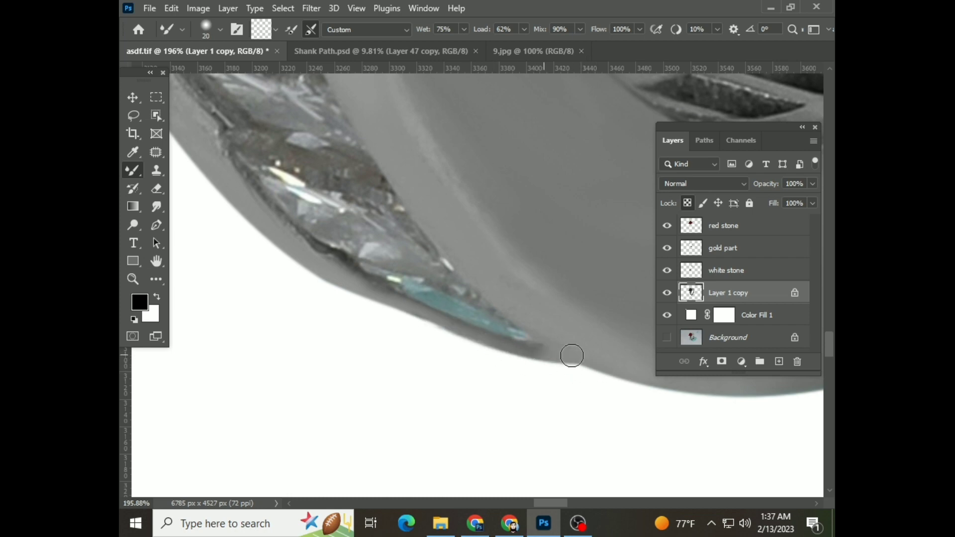
pyautogui.keyDown('alt'); pyautogui.scroll(-2, 407, 340); pyautogui.keyUp('alt')
pyautogui.keyDown('alt'); pyautogui.scroll(2, 403, 377); pyautogui.keyUp('alt')
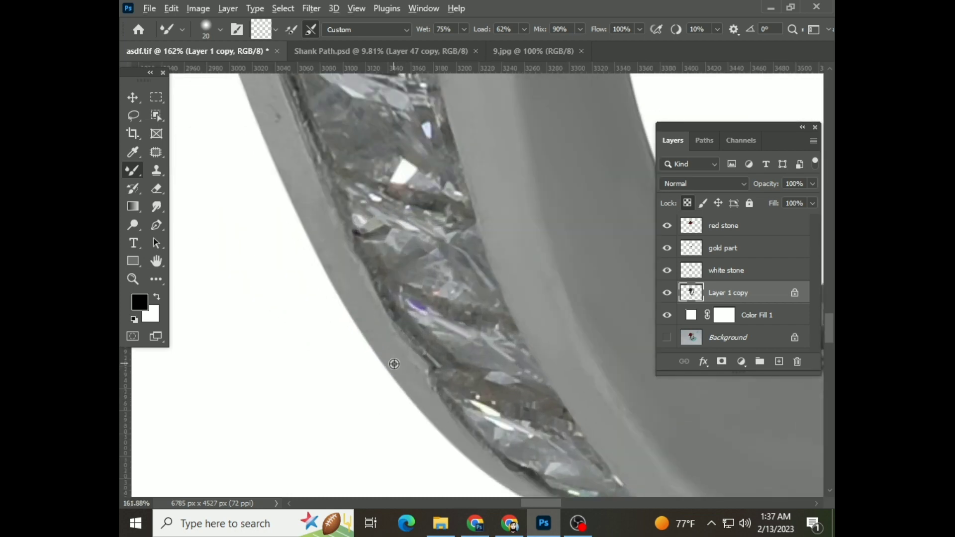
pyautogui.scroll(2, 348, 324)
pyautogui.scroll(2, 271, 275)
pyautogui.moveTo(218, 103); pyautogui.dragTo(299, 239)
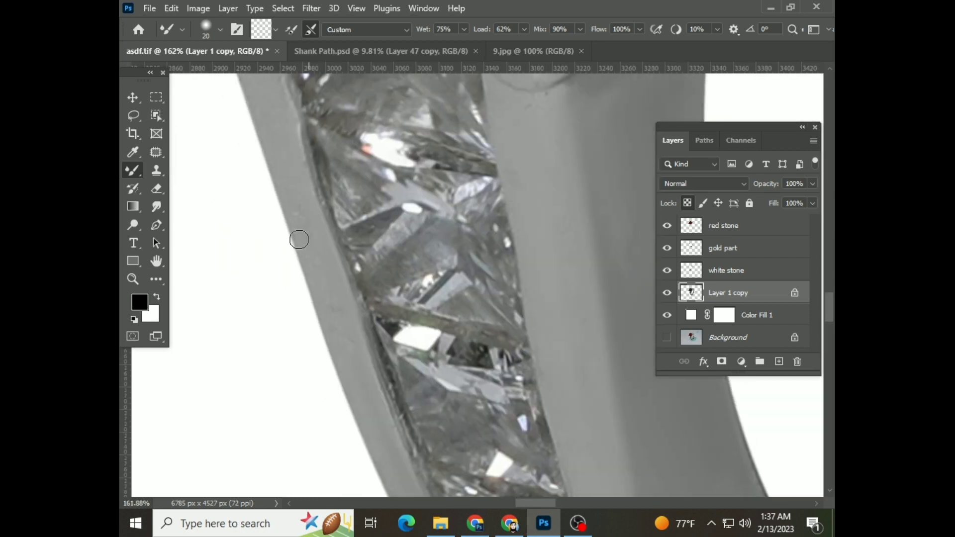
pyautogui.scroll(2, 264, 179)
pyautogui.press(']')
pyautogui.scroll(2, 313, 175)
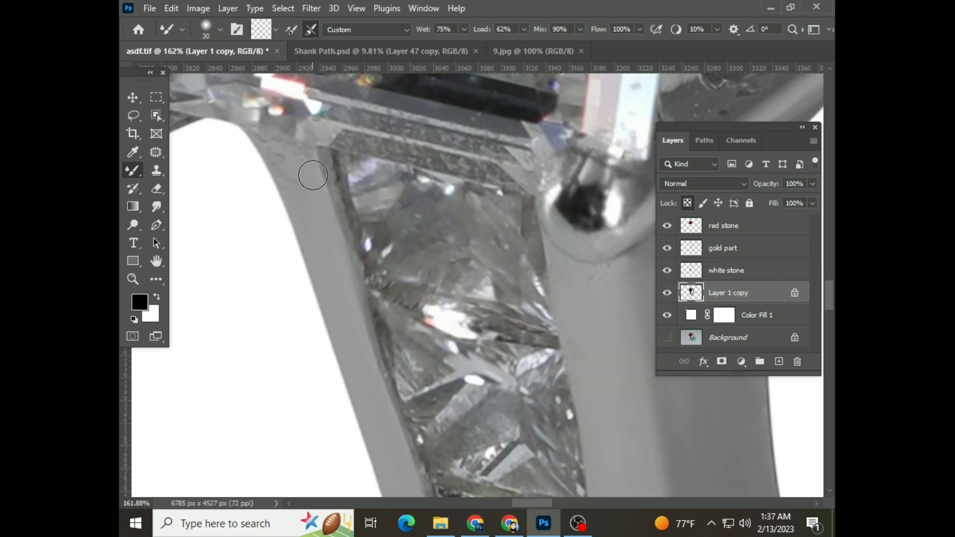
pyautogui.scroll(2, 312, 221)
pyautogui.scroll(-2, 348, 249)
pyautogui.scroll(2, 392, 265)
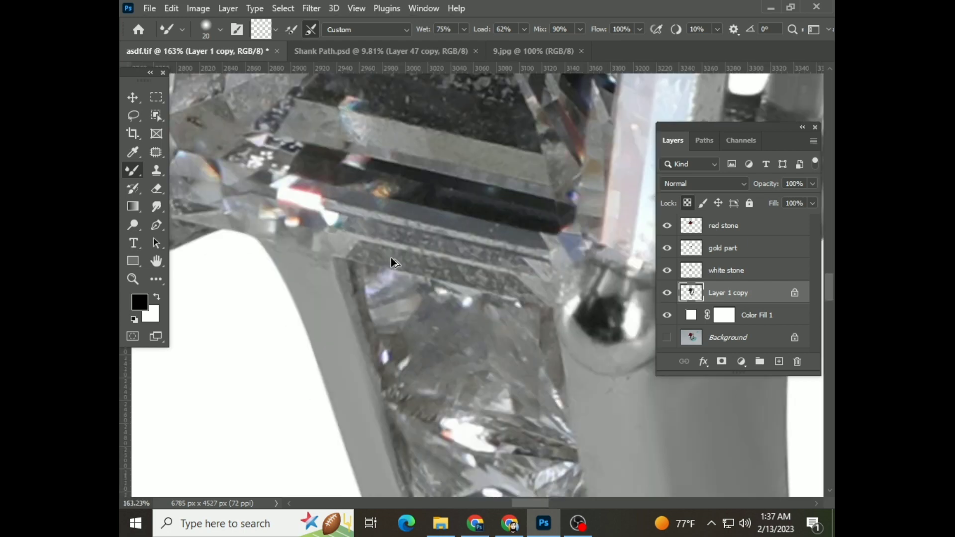
pyautogui.press('[')
pyautogui.scroll(2, 574, 282)
pyautogui.moveTo(574, 282)
pyautogui.mouseDown()
pyautogui.moveTo(330, 245)
pyautogui.moveTo(487, 286)
pyautogui.mouseUp()
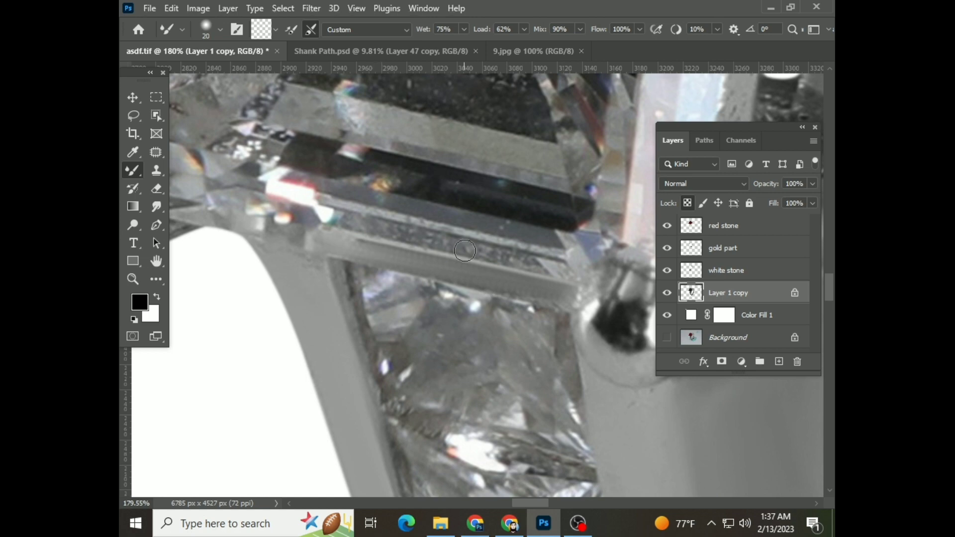
# Step: Blend the bright highlight on top of the side diamond's silver prong
pyautogui.moveTo(263, 232); pyautogui.dragTo(385, 287)
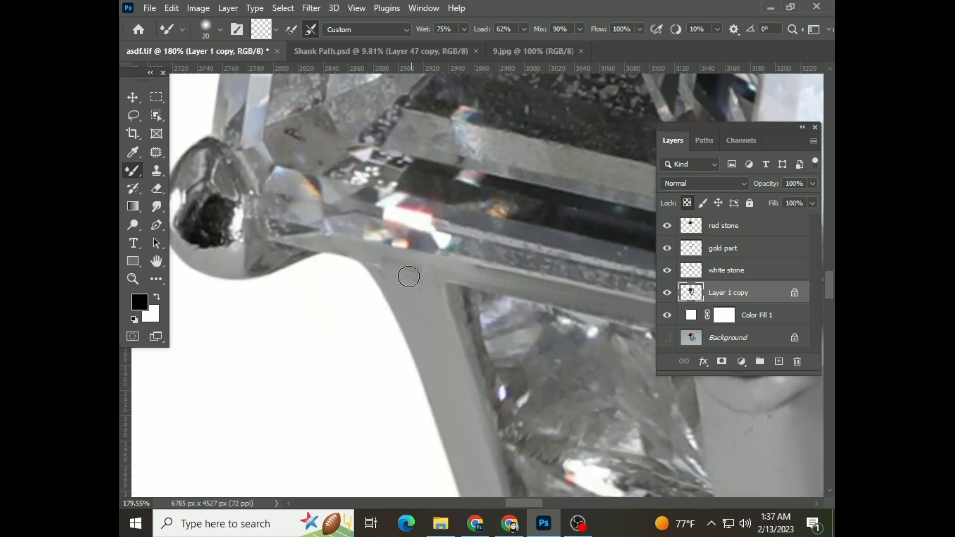
pyautogui.scroll(-2, 339, 247)
pyautogui.scroll(-2, 398, 288)
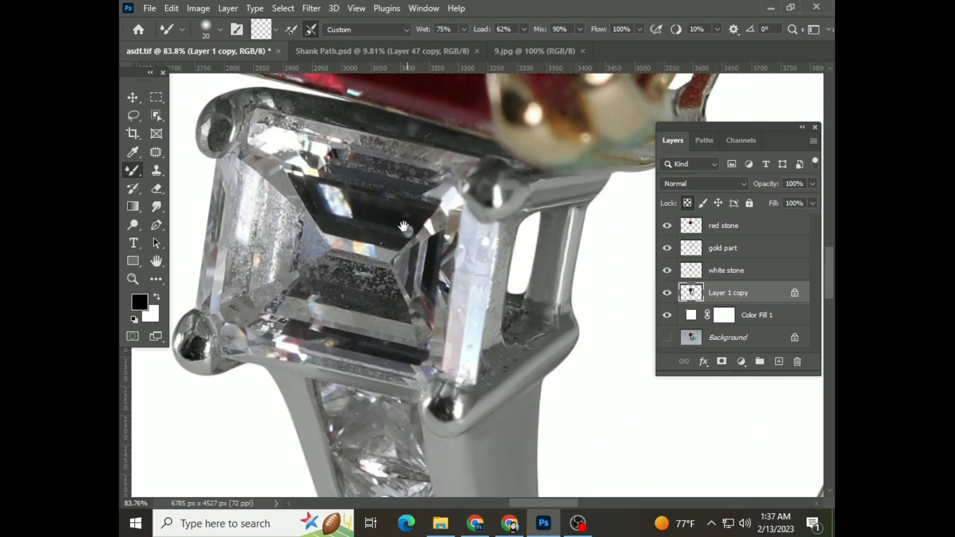
pyautogui.scroll(2, 484, 335)
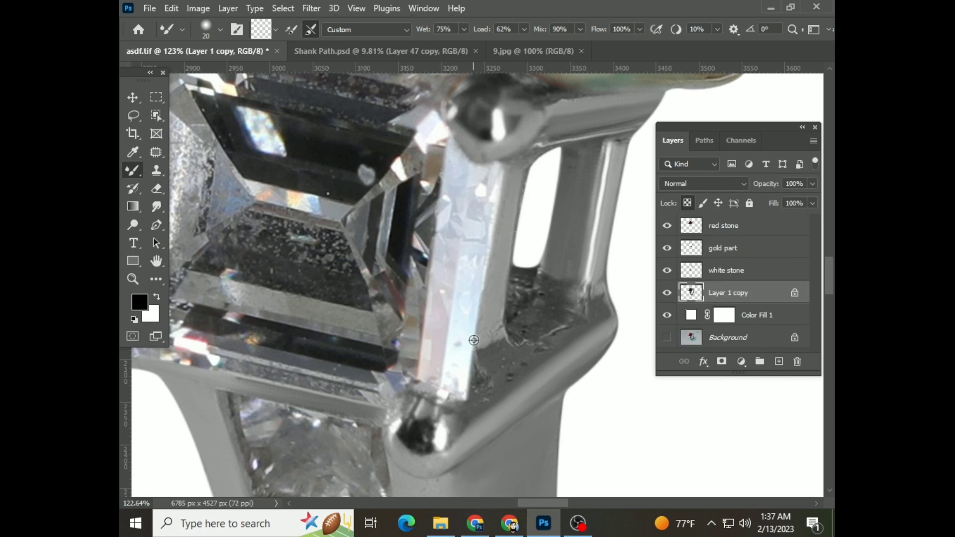
pyautogui.scroll(-3, 503, 168)
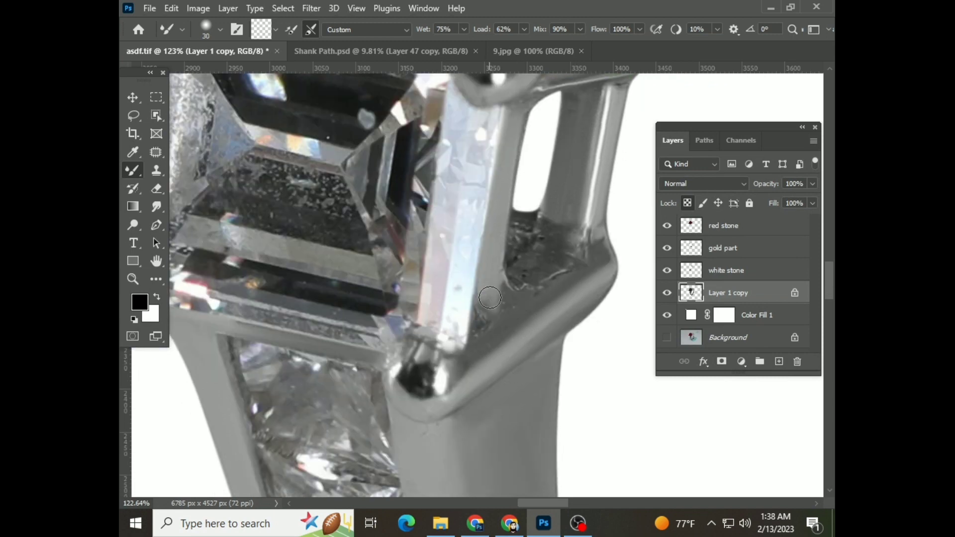
pyautogui.scroll(3, 477, 316)
pyautogui.scroll(5, 448, 289)
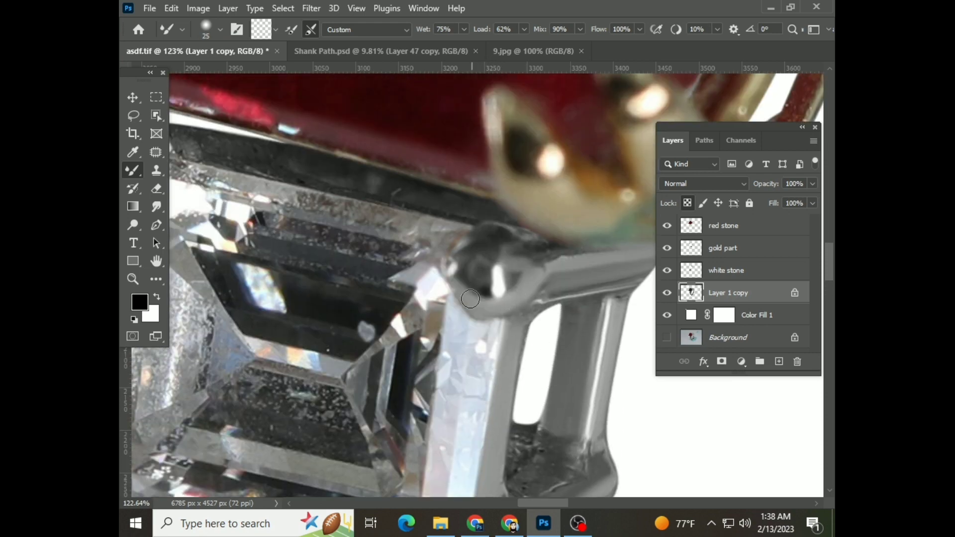
pyautogui.scroll(2, 407, 252)
pyautogui.scroll(-2, 408, 252)
pyautogui.scroll(2, 227, 216)
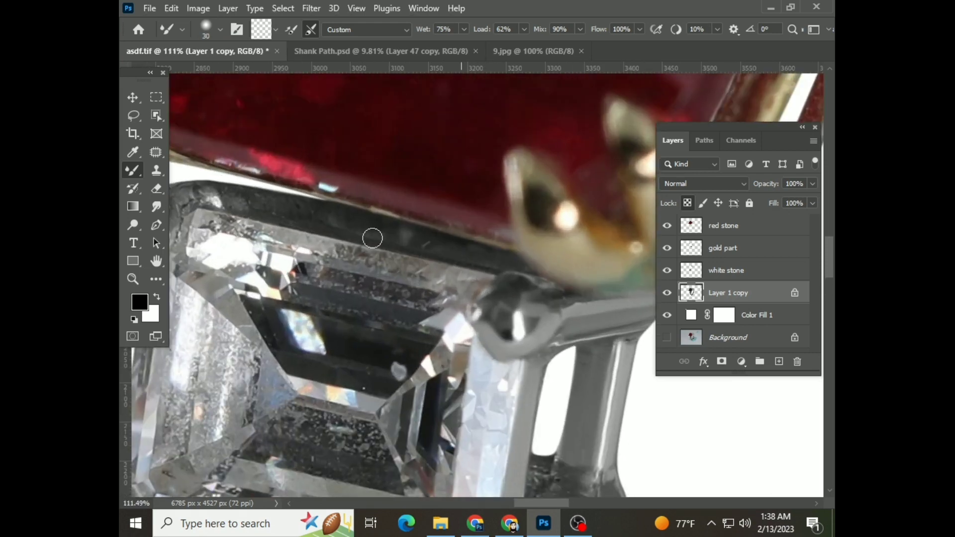
pyautogui.scroll(2, 373, 239)
pyautogui.scroll(1, 319, 224)
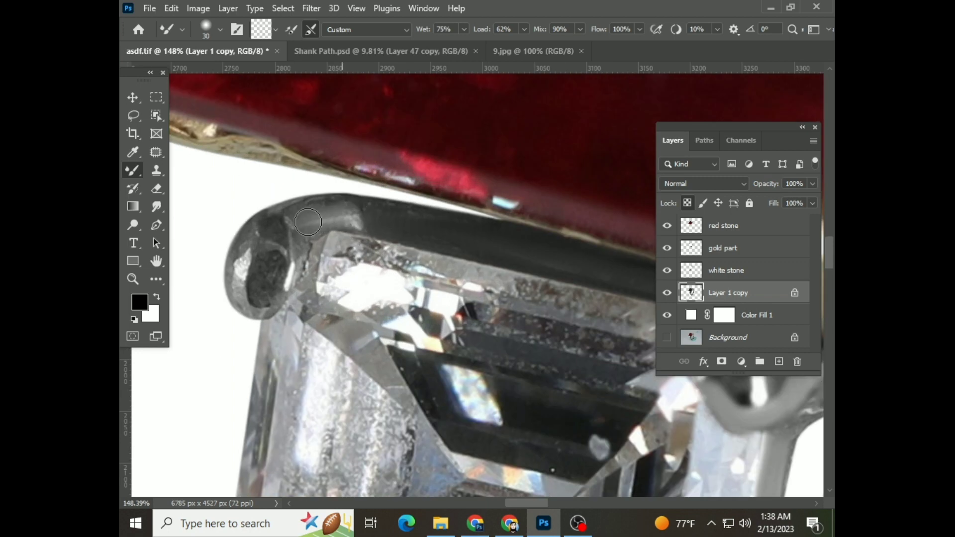
pyautogui.moveTo(373, 213)
pyautogui.mouseDown()
pyautogui.moveTo(253, 254)
pyautogui.moveTo(278, 211)
pyautogui.mouseUp()
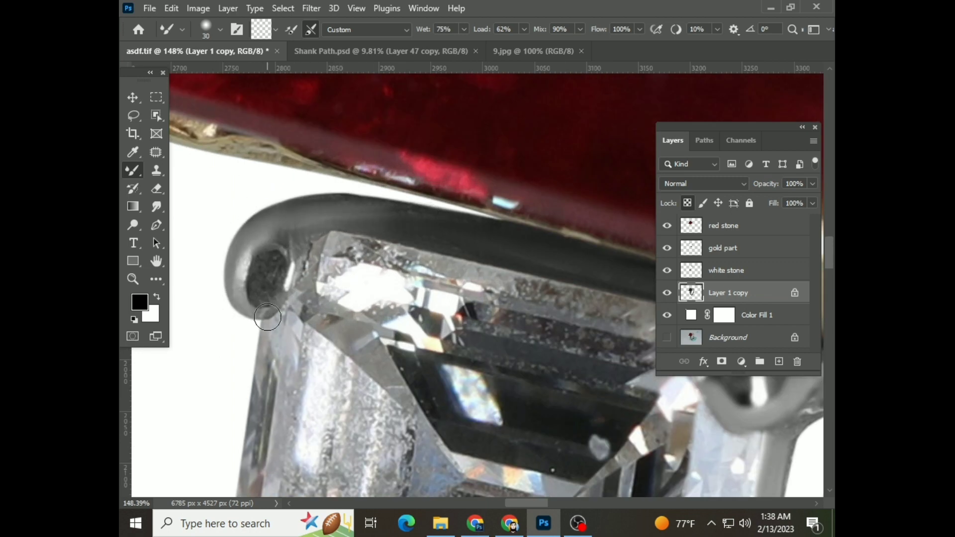
# Step: Smooth and lighten the dark spots on the prong top and at its base
pyautogui.scroll(-3, 239, 273)
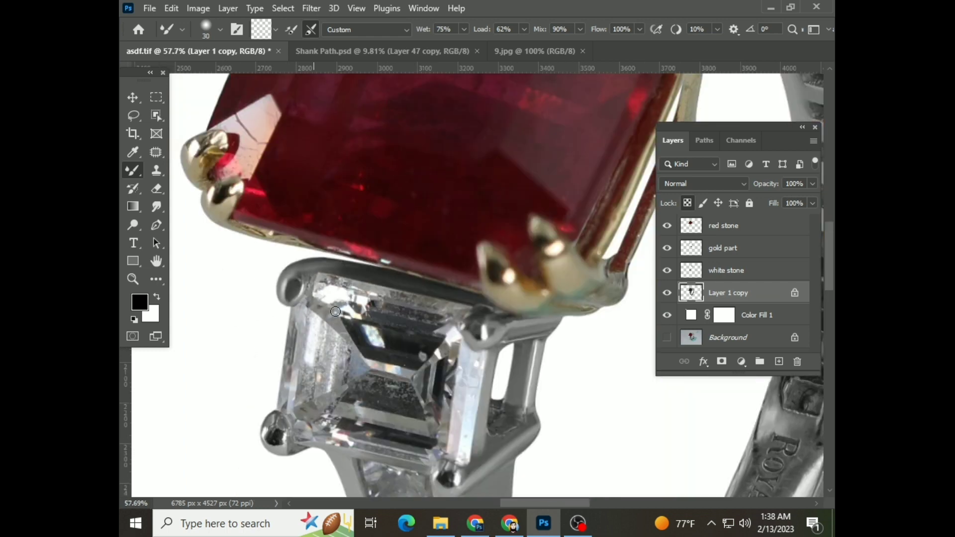
pyautogui.scroll(4, 366, 307)
pyautogui.scroll(1, 305, 336)
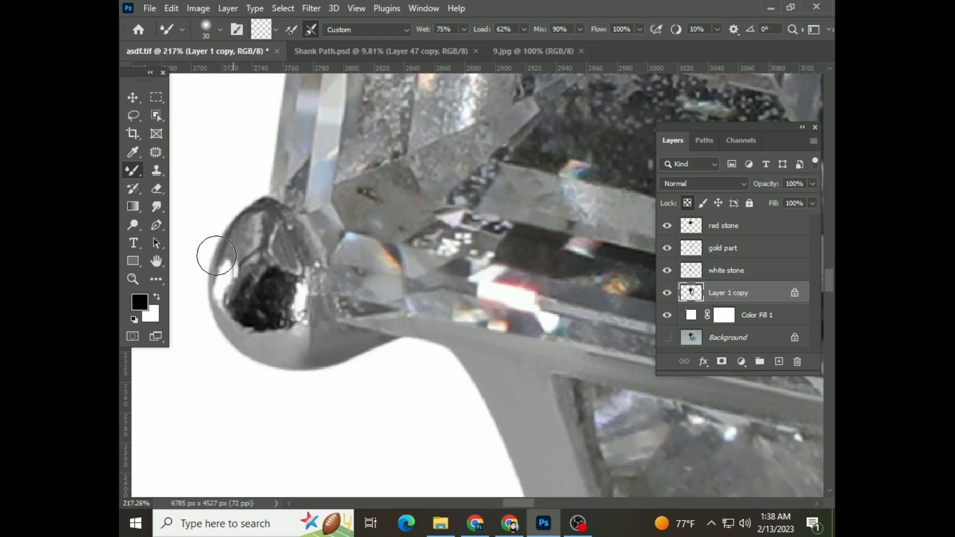
pyautogui.moveTo(269, 309)
pyautogui.mouseDown()
pyautogui.moveTo(256, 305)
pyautogui.moveTo(267, 292)
pyautogui.moveTo(247, 260)
pyautogui.moveTo(258, 236)
pyautogui.moveTo(224, 294)
pyautogui.mouseUp()
pyautogui.scroll(-2, 292, 305)
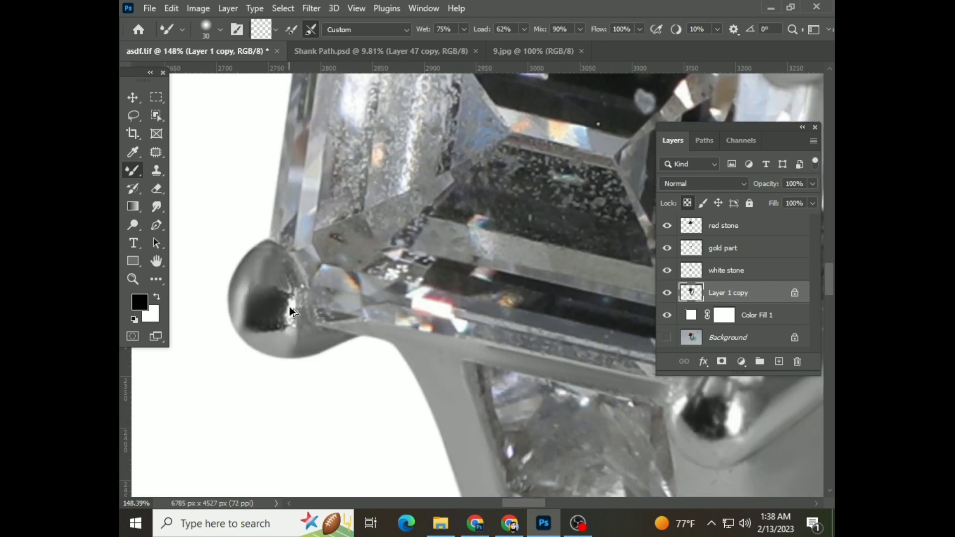
pyautogui.scroll(3, 292, 305)
pyautogui.moveTo(284, 252)
pyautogui.mouseDown()
pyautogui.moveTo(295, 317)
pyautogui.moveTo(209, 315)
pyautogui.moveTo(286, 377)
pyautogui.mouseUp()
pyautogui.scroll(-3, 295, 318)
pyautogui.scroll(3, 296, 317)
pyautogui.scroll(-5, 255, 335)
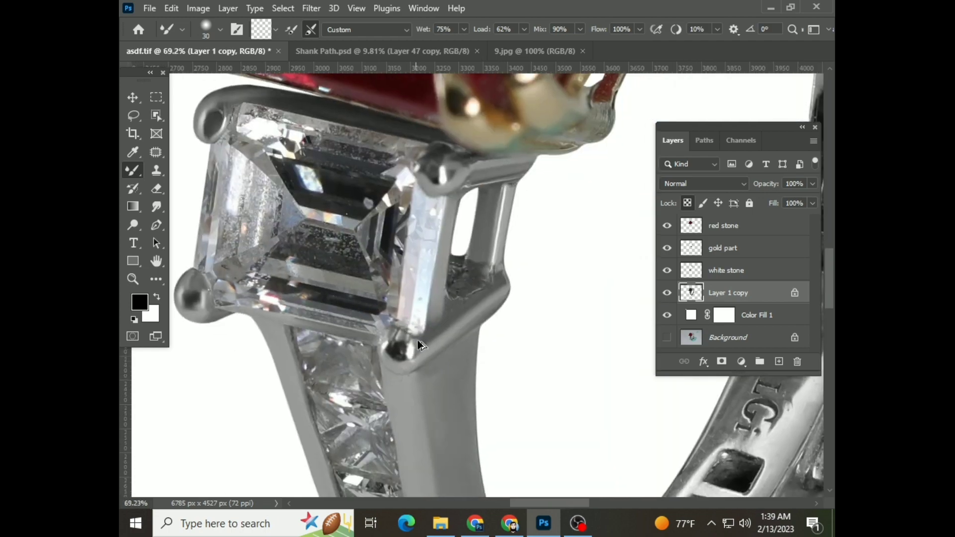
pyautogui.scroll(5, 412, 358)
pyautogui.moveTo(412, 358); pyautogui.dragTo(371, 360)
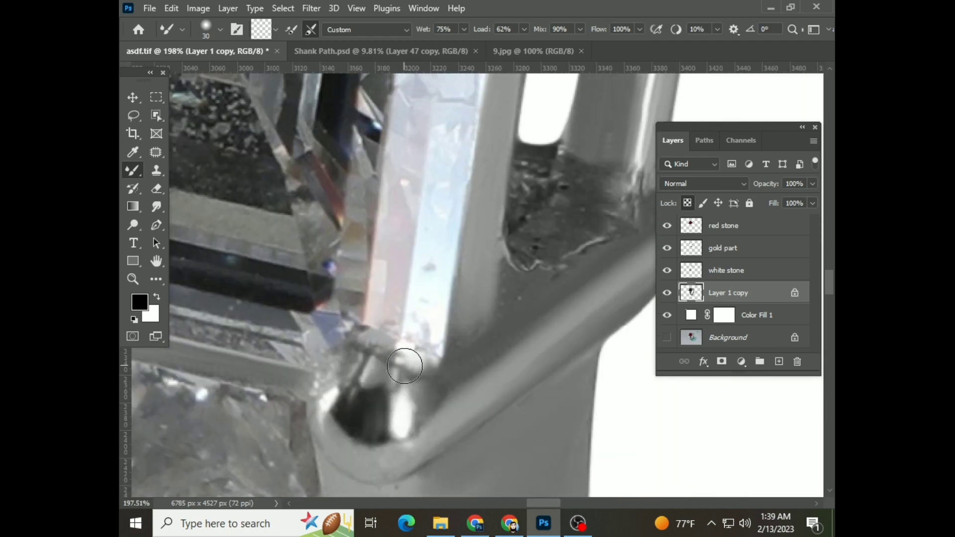
# Step: Smooth the top of the white stone's prong and the stone edge beside it
pyautogui.scroll(-2, 398, 358)
pyautogui.scroll(-3, 422, 248)
pyautogui.scroll(2, 422, 248)
pyautogui.scroll(3, 421, 248)
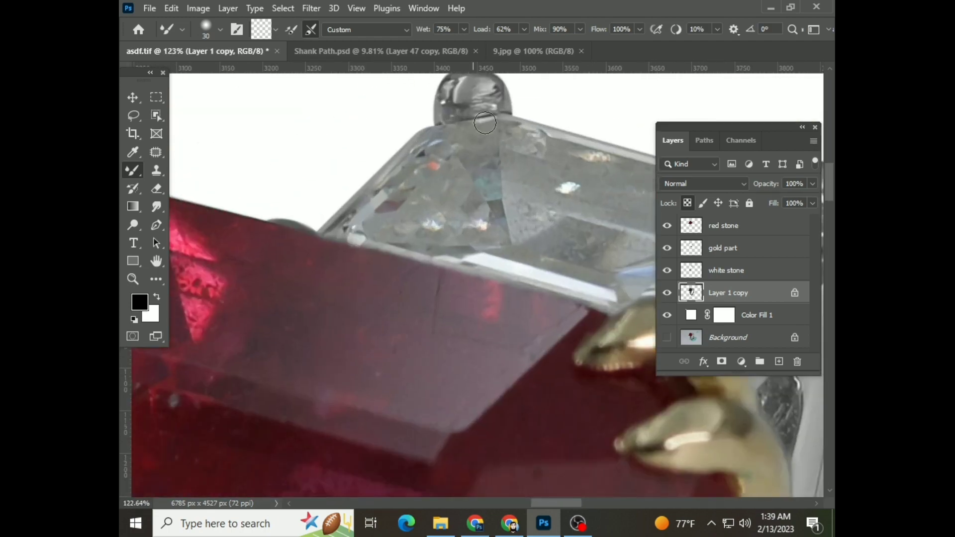
pyautogui.scroll(2, 418, 224)
pyautogui.moveTo(416, 204)
pyautogui.mouseDown()
pyautogui.moveTo(356, 207)
pyautogui.moveTo(319, 231)
pyautogui.moveTo(373, 166)
pyautogui.mouseUp()
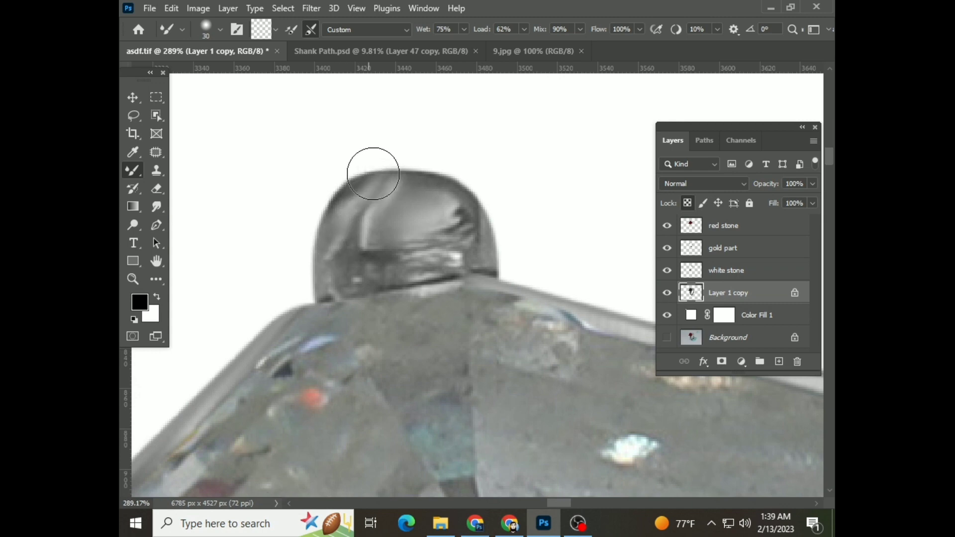
pyautogui.moveTo(335, 245); pyautogui.dragTo(512, 244)
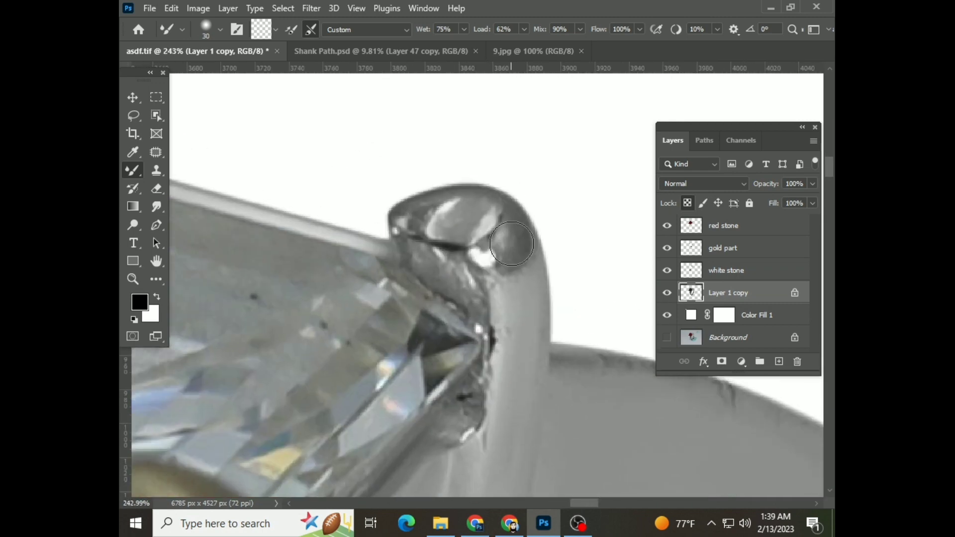
pyautogui.moveTo(495, 426); pyautogui.dragTo(490, 343)
pyautogui.scroll(-1, 513, 402)
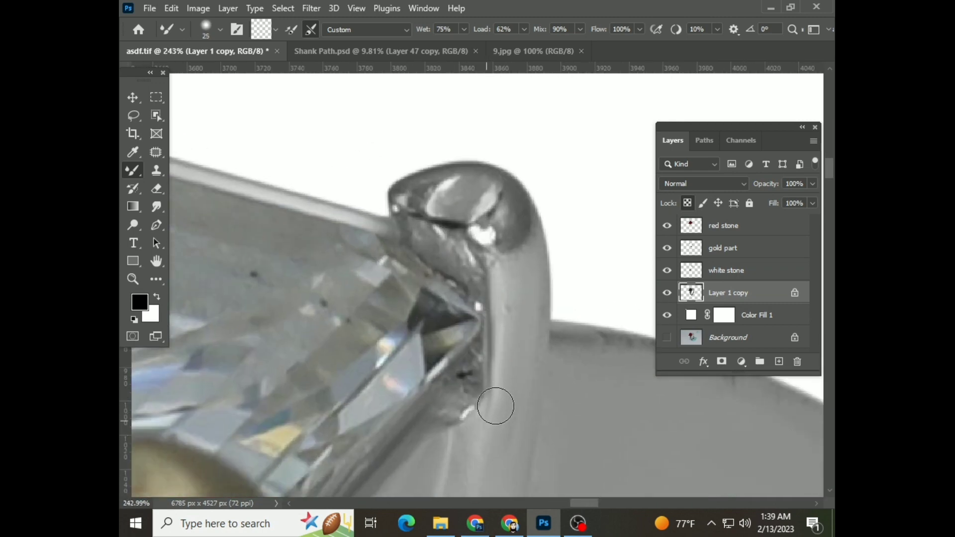
pyautogui.scroll(3, 496, 406)
# Step: Narrow the Mixer Brush and move the view toward the next area to blend
pyautogui.press('[')
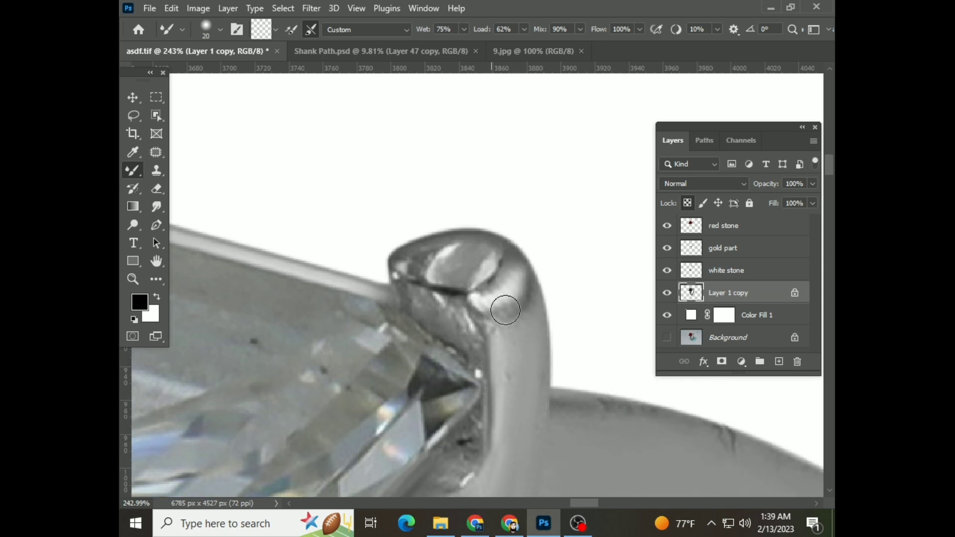
pyautogui.scroll(-2, 516, 365)
pyautogui.scroll(-4, 504, 331)
pyautogui.hscroll(8, 505, 331)
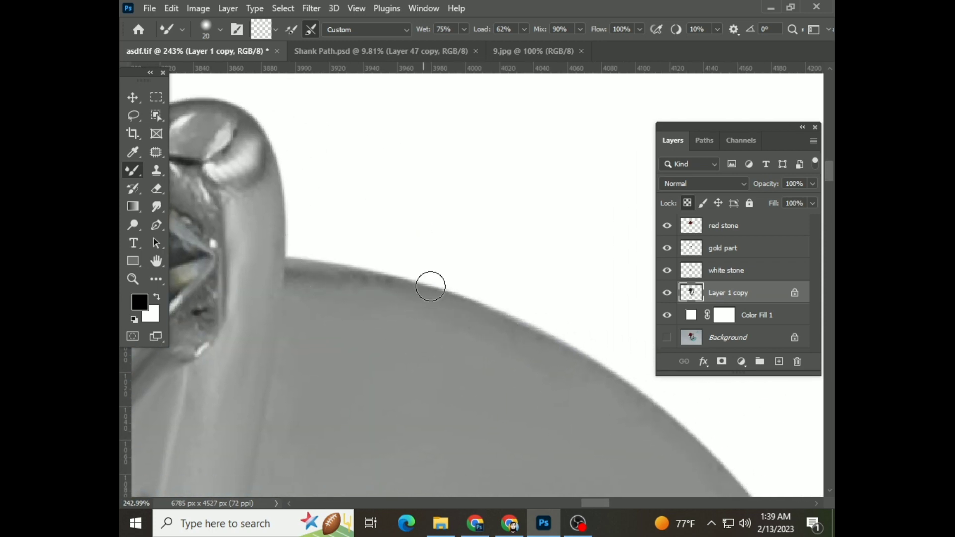
pyautogui.scroll(-3, 431, 286)
pyautogui.scroll(4, 426, 305)
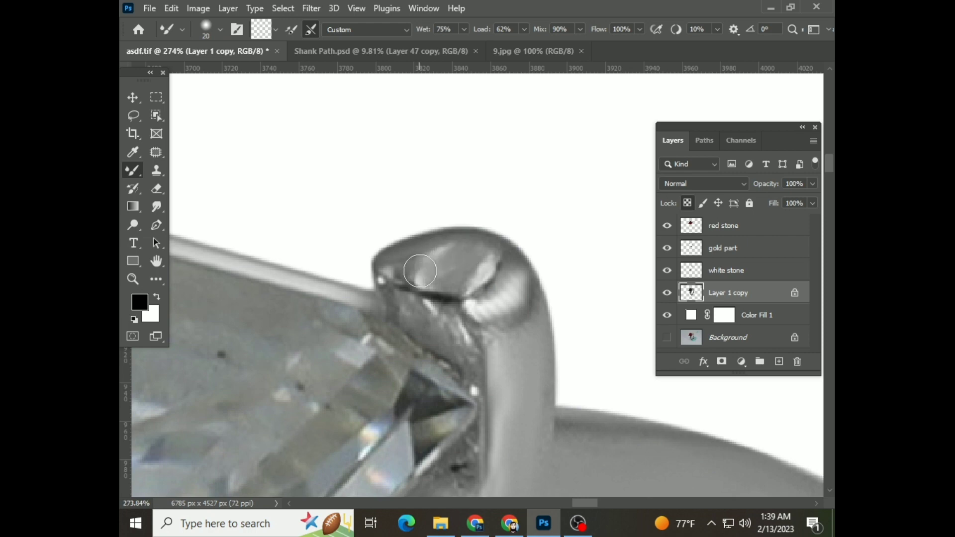
pyautogui.scroll(-5, 448, 286)
pyautogui.scroll(-2, 465, 297)
pyautogui.scroll(-2, 467, 299)
# Step: Select the gold part layer and lock its transparency
pyautogui.scroll(1, 498, 288)
pyautogui.keyDown('ctrl'); pyautogui.click(512, 284); pyautogui.keyUp('ctrl')
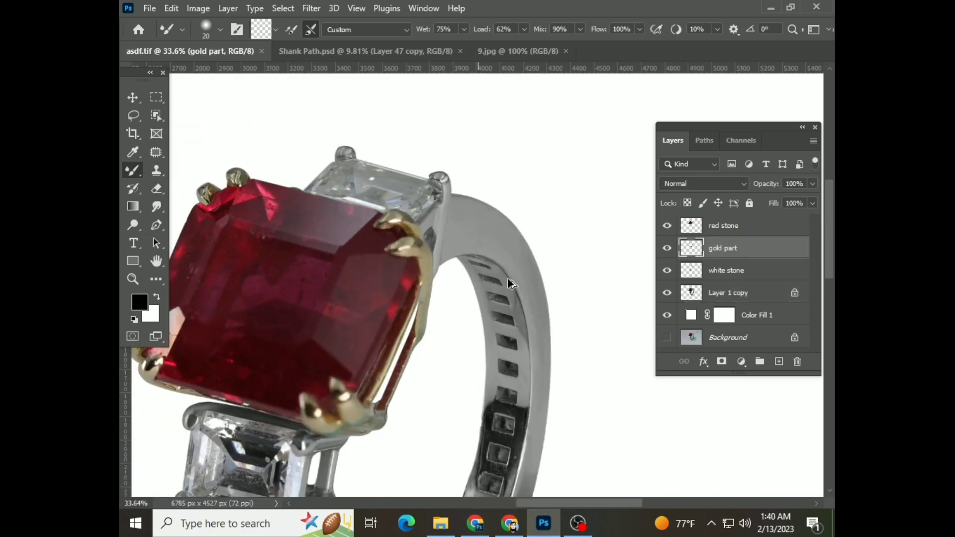
pyautogui.scroll(3, 512, 284)
pyautogui.scroll(3, 276, 239)
pyautogui.press('/')
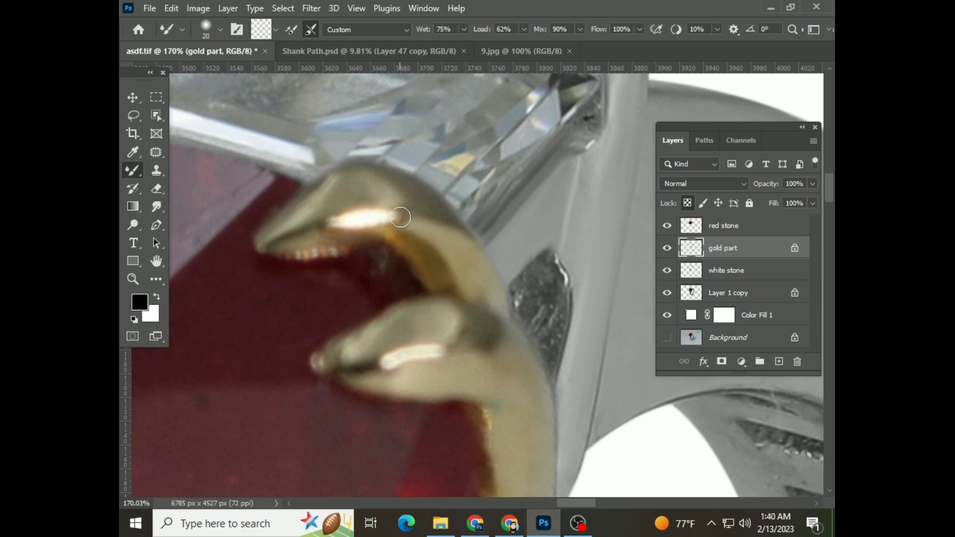
# Step: Enlarge the Mixer Brush in steps to 35 while moving to the gold prongs
pyautogui.press(']')
pyautogui.scroll(-2, 448, 248)
pyautogui.scroll(-1, 431, 258)
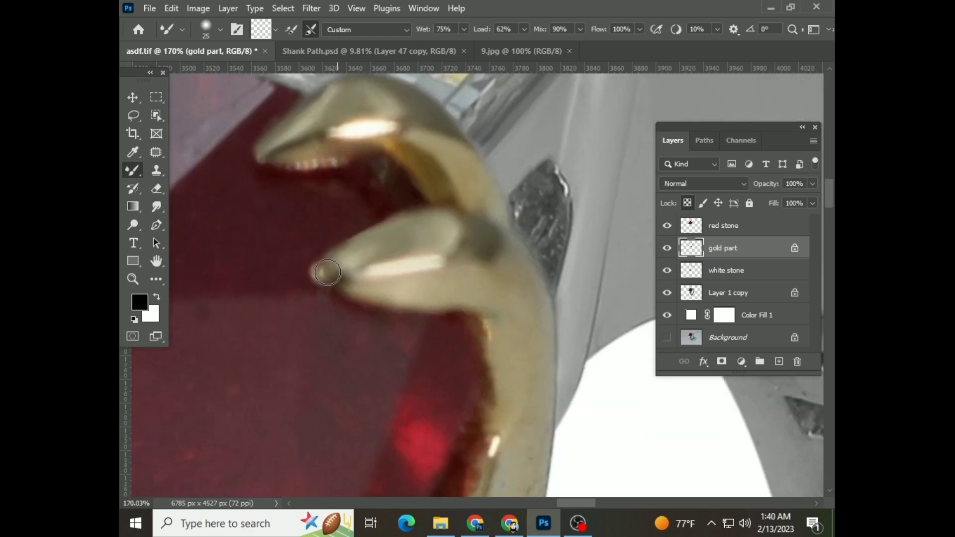
pyautogui.scroll(-1, 519, 228)
pyautogui.press(']')
pyautogui.scroll(-2, 512, 239)
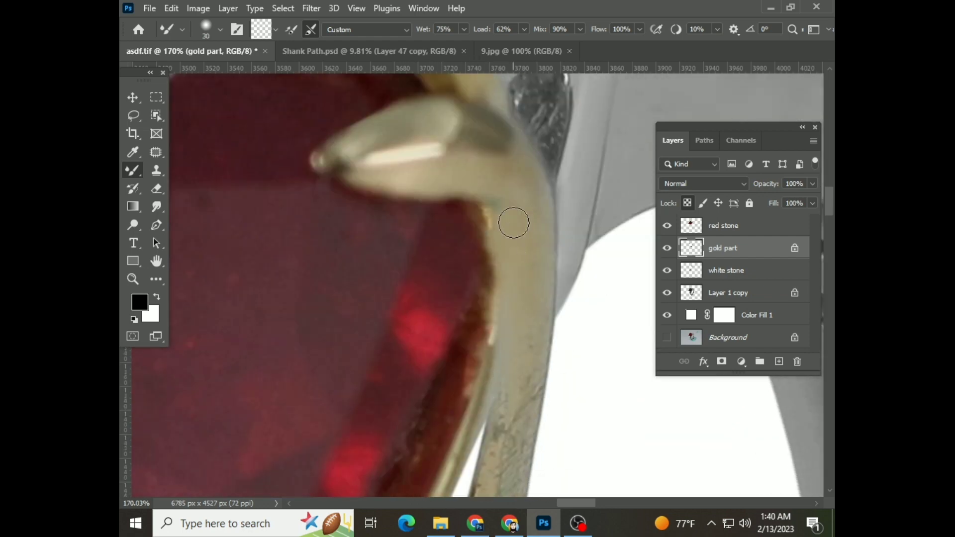
pyautogui.press(']')
pyautogui.scroll(-2, 514, 223)
pyautogui.scroll(-2, 504, 341)
pyautogui.scroll(-2, 517, 216)
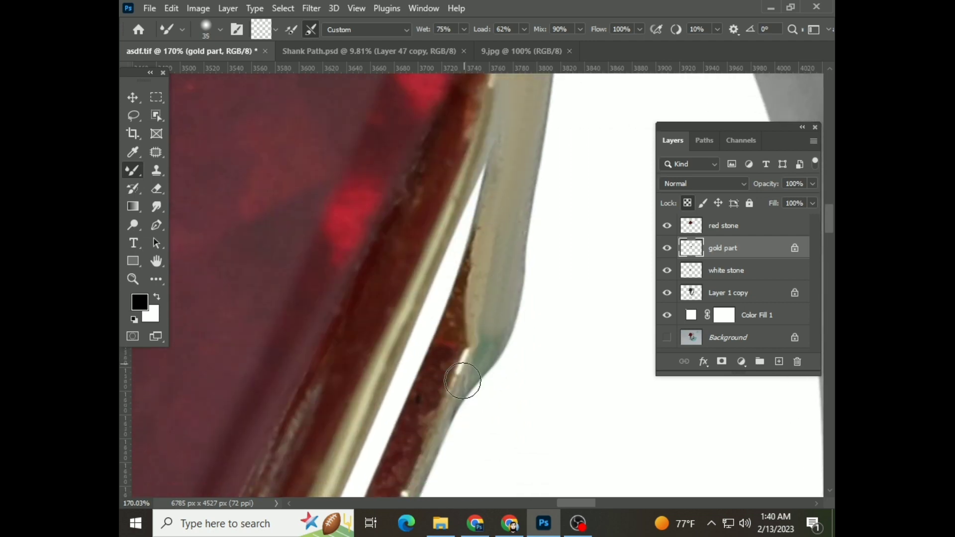
pyautogui.scroll(-2, 451, 305)
pyautogui.scroll(-3, 405, 420)
# Step: Pan around the ruby's gold prongs, then bring up the screen recorder window
pyautogui.scroll(2, 479, 228)
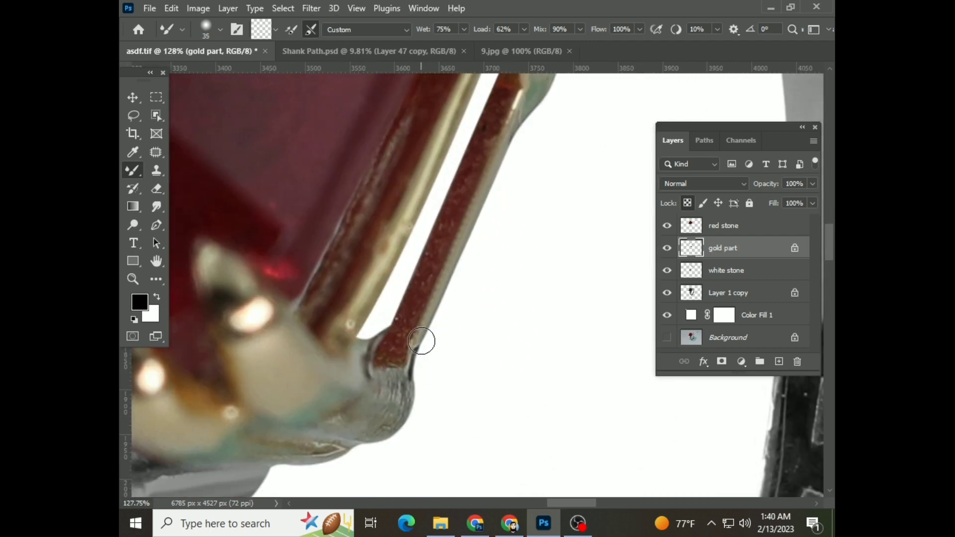
pyautogui.scroll(-2, 422, 342)
pyautogui.scroll(2, 500, 337)
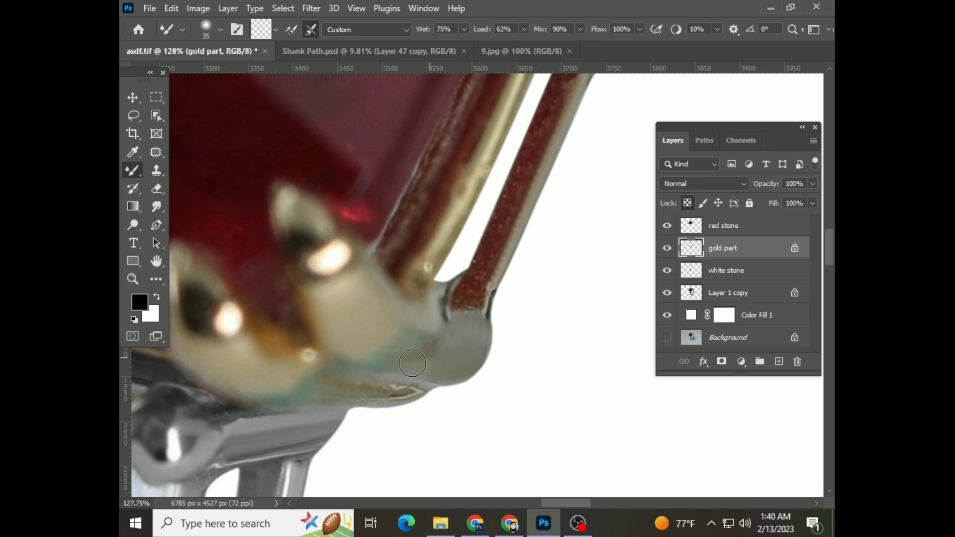
pyautogui.hscroll(-3, 360, 367)
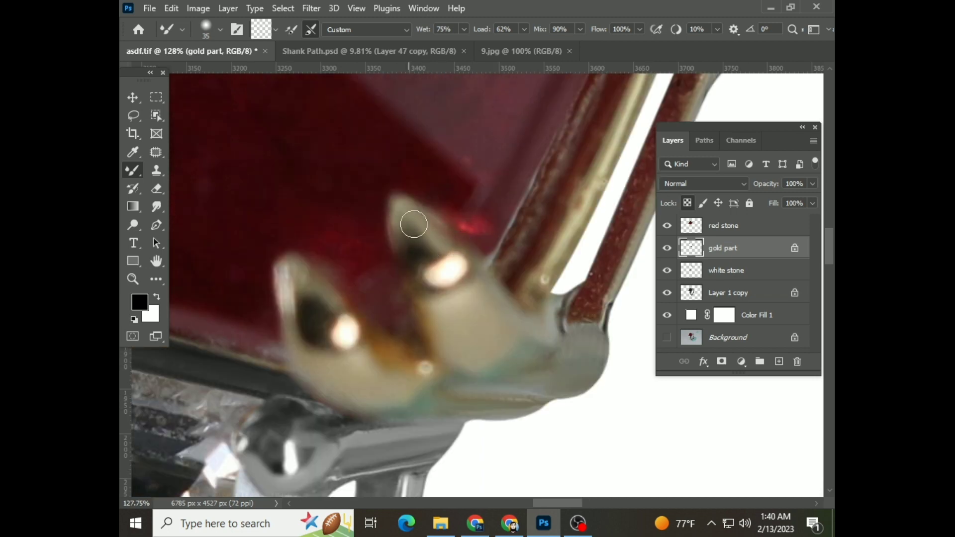
pyautogui.scroll(-2, 329, 363)
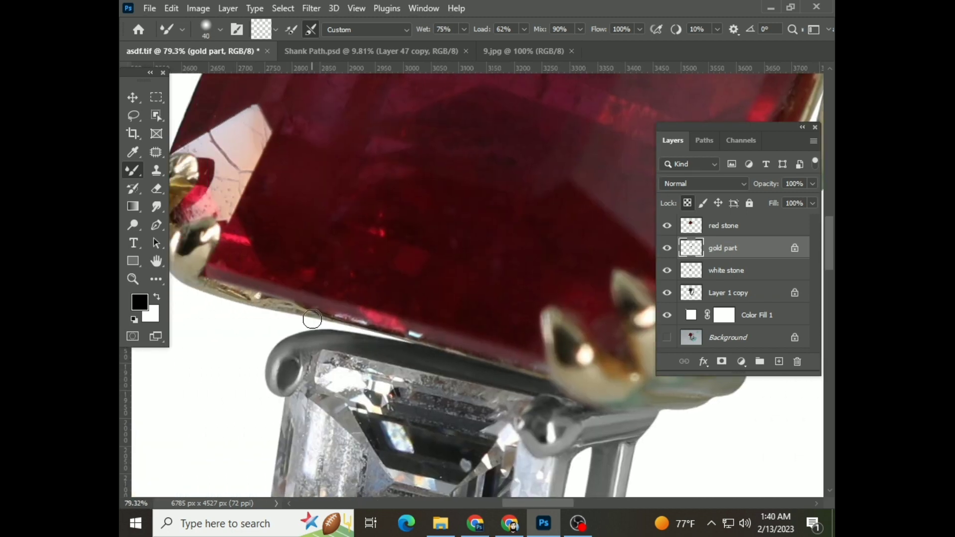
pyautogui.hscroll(-3, 313, 319)
pyautogui.scroll(2, 337, 324)
pyautogui.scroll(1, 309, 331)
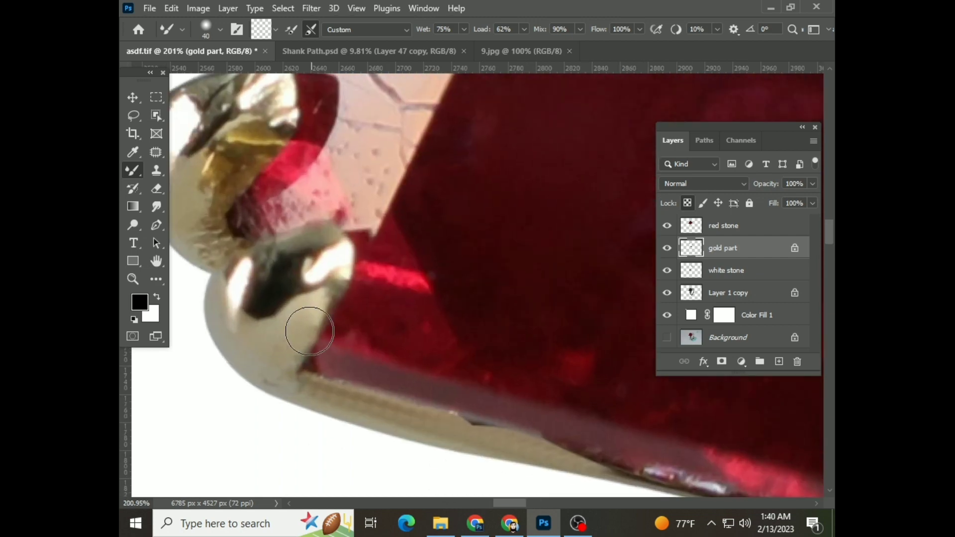
pyautogui.scroll(1, 314, 348)
pyautogui.hscroll(-2, 343, 343)
pyautogui.scroll(1, 314, 297)
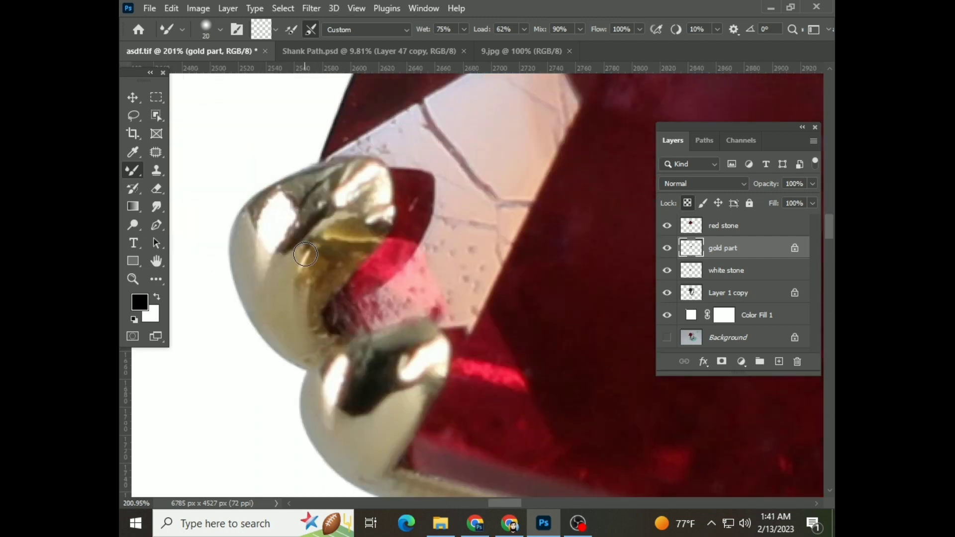
pyautogui.scroll(1, 246, 260)
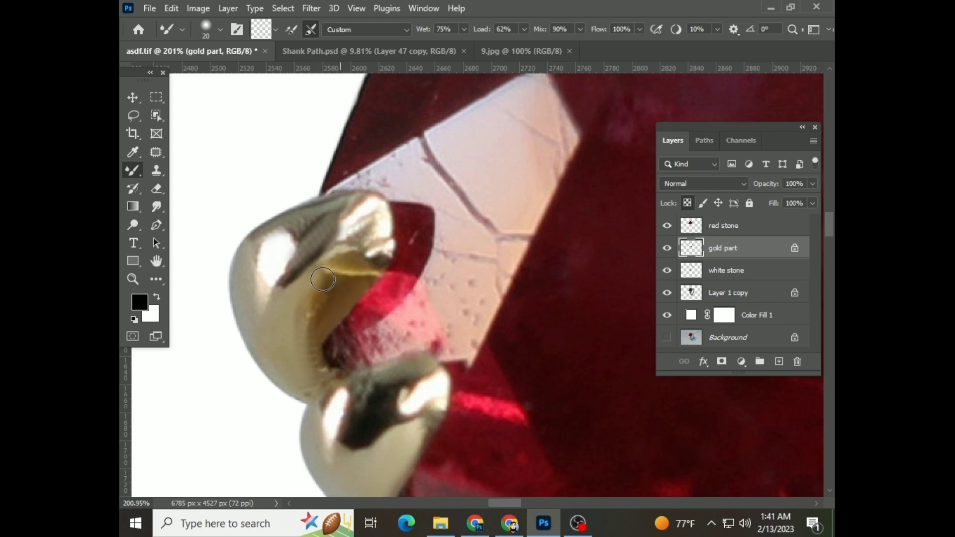
pyautogui.click(580, 527)
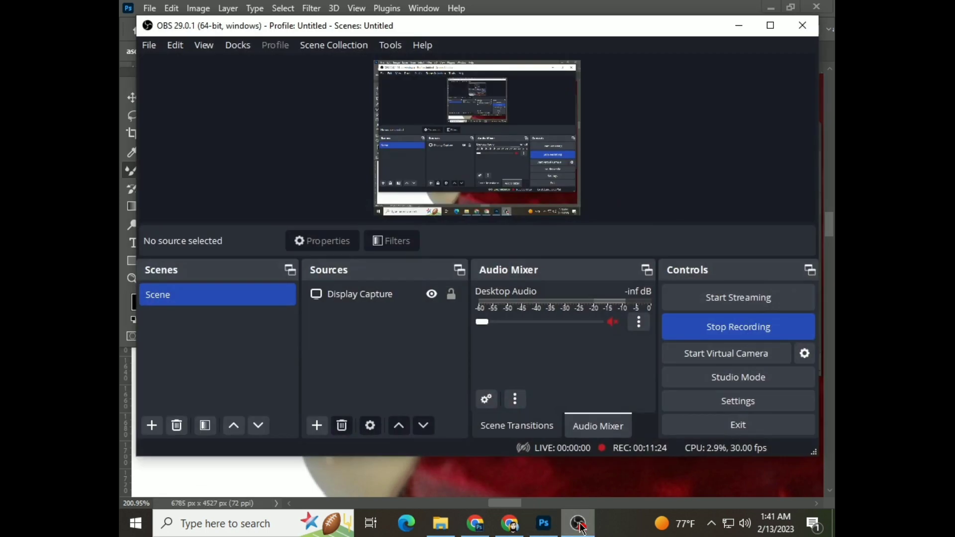
# Step: Select Layer 1 copy and show the saved path outlining the inner band
pyautogui.click(580, 526)
pyautogui.scroll(-5, 498, 323)
pyautogui.scroll(2, 504, 337)
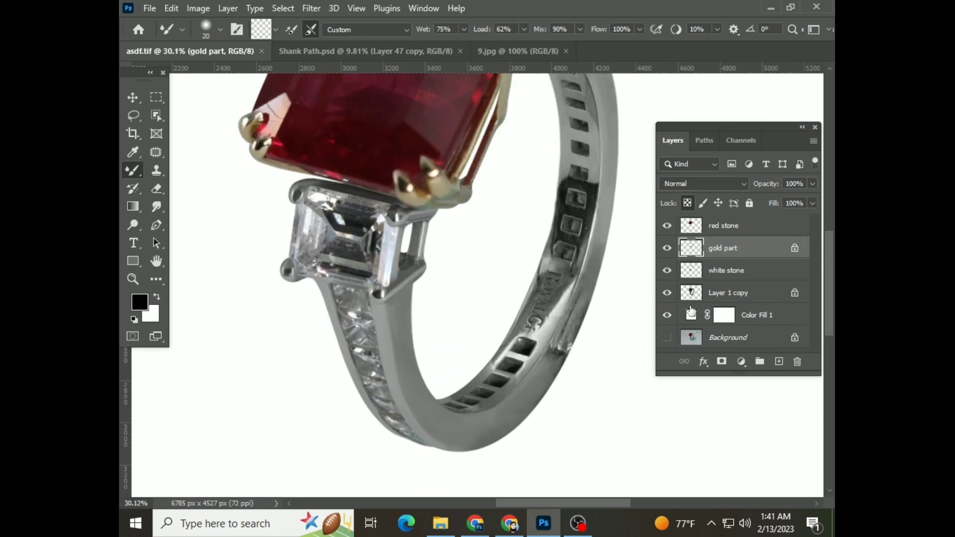
pyautogui.click(691, 294)
pyautogui.click(704, 140)
pyautogui.click(706, 242)
pyautogui.scroll(-3, 551, 322)
pyautogui.click(673, 141)
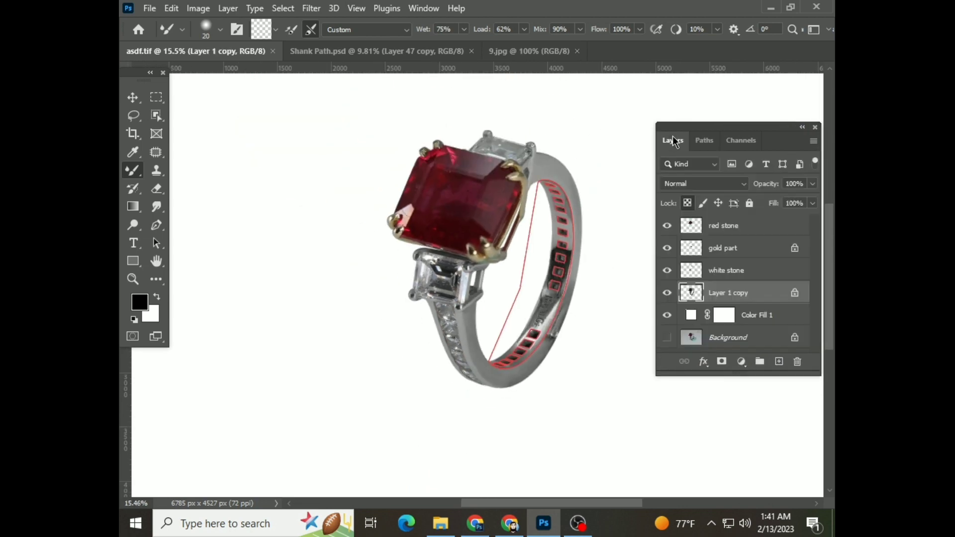
# Step: Convert the inner-band path into a selection
pyautogui.press('p')
pyautogui.scroll(2, 553, 324)
pyautogui.rightClick(548, 318)
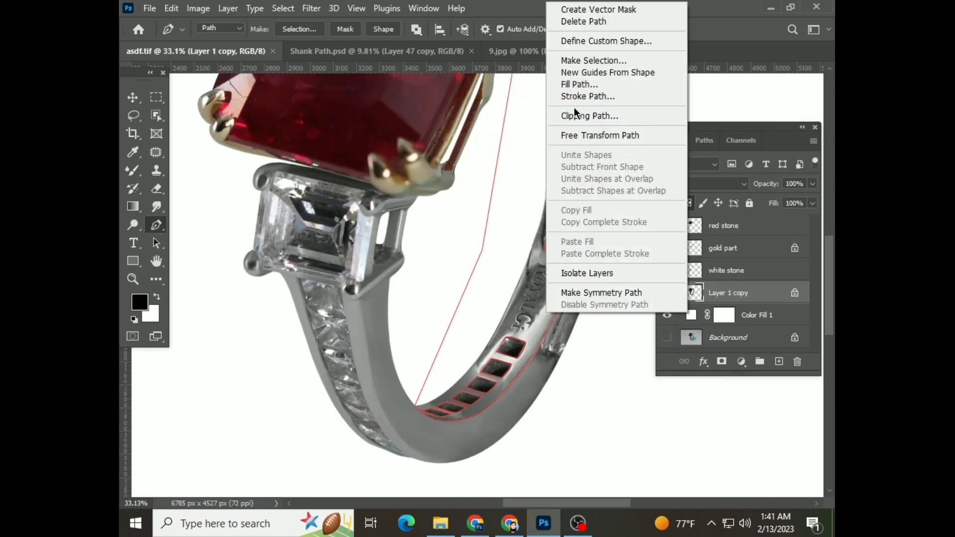
pyautogui.click(593, 60)
pyautogui.press('Return')
pyautogui.scroll(-2, 457, 202)
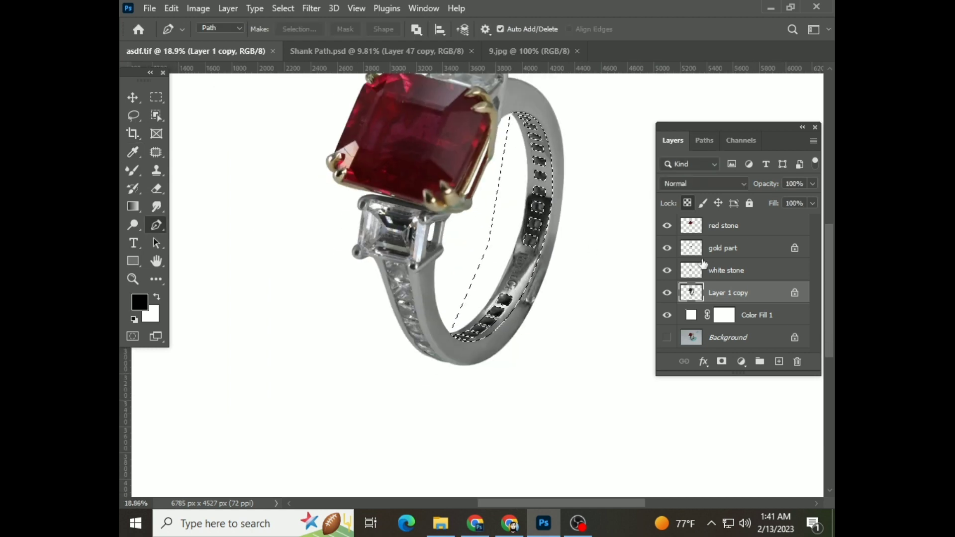
# Step: Copy the selection to a new layer named 'shank', then reselect Layer 1 copy
pyautogui.hotkey('ctrl', 'j')
pyautogui.write('shank')
pyautogui.press('Return')
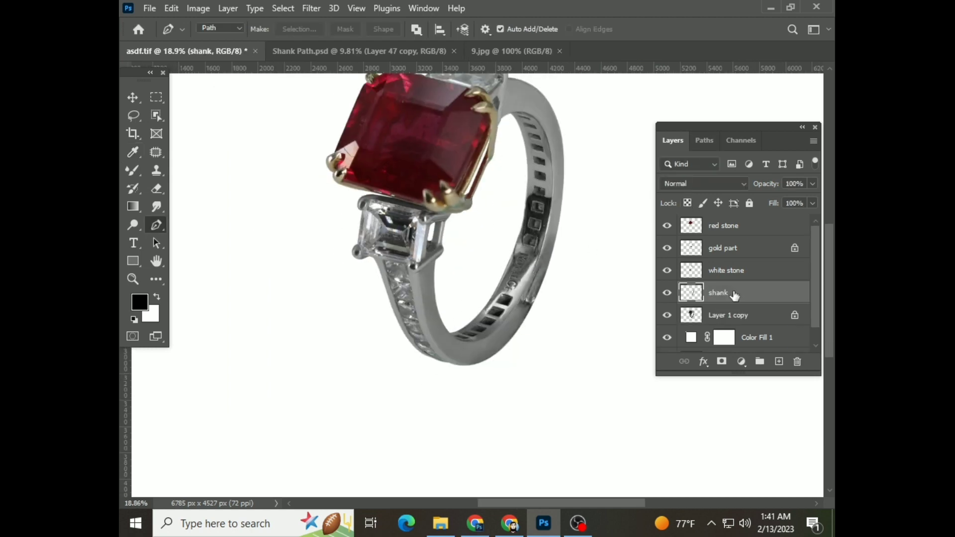
pyautogui.scroll(2, 504, 313)
pyautogui.scroll(2, 527, 271)
pyautogui.scroll(-2, 529, 288)
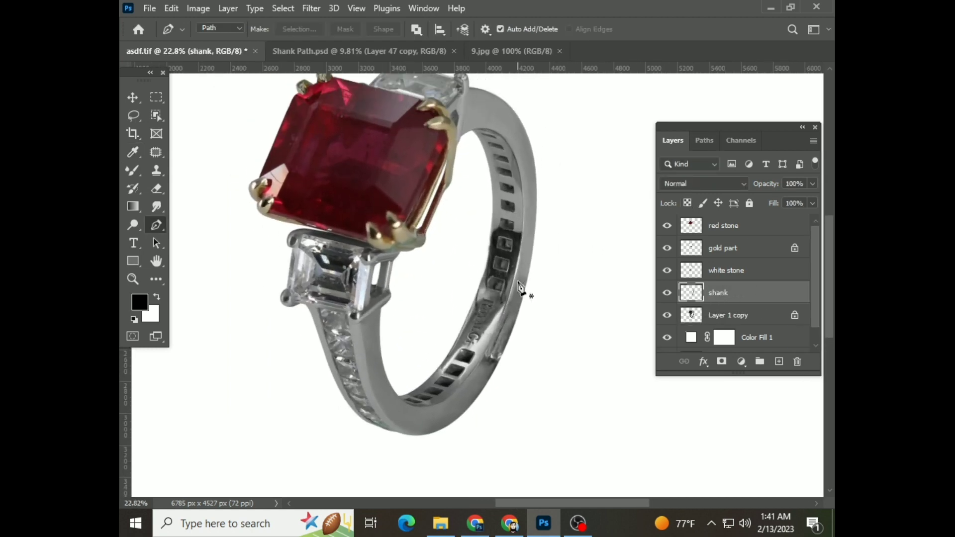
pyautogui.scroll(-1, 529, 284)
pyautogui.click(732, 317)
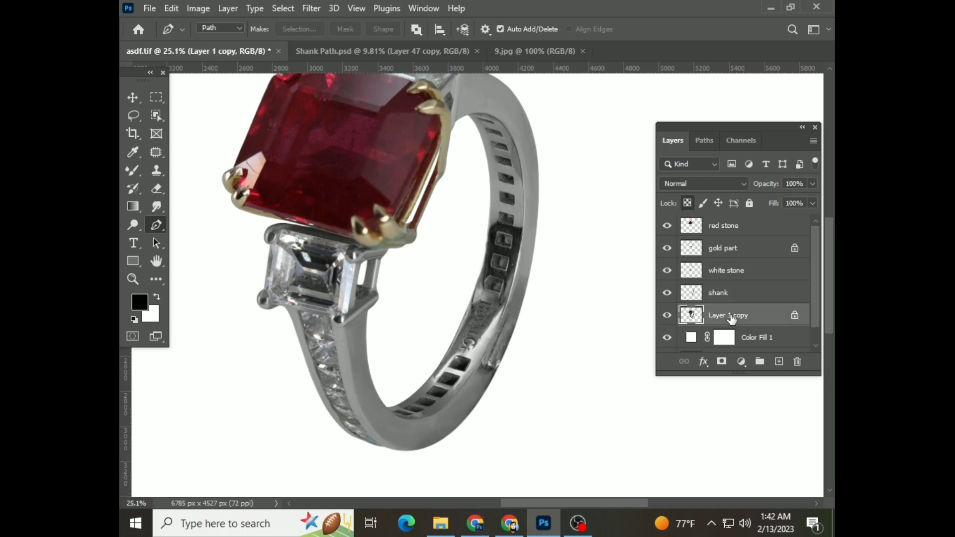
# Step: Blend the shank's outer rim beside the engraving smooth with a size-200 Mixer Brush
pyautogui.click(133, 170)
pyautogui.scroll(1, 572, 258)
pyautogui.scroll(-3, 480, 323)
pyautogui.press(']')
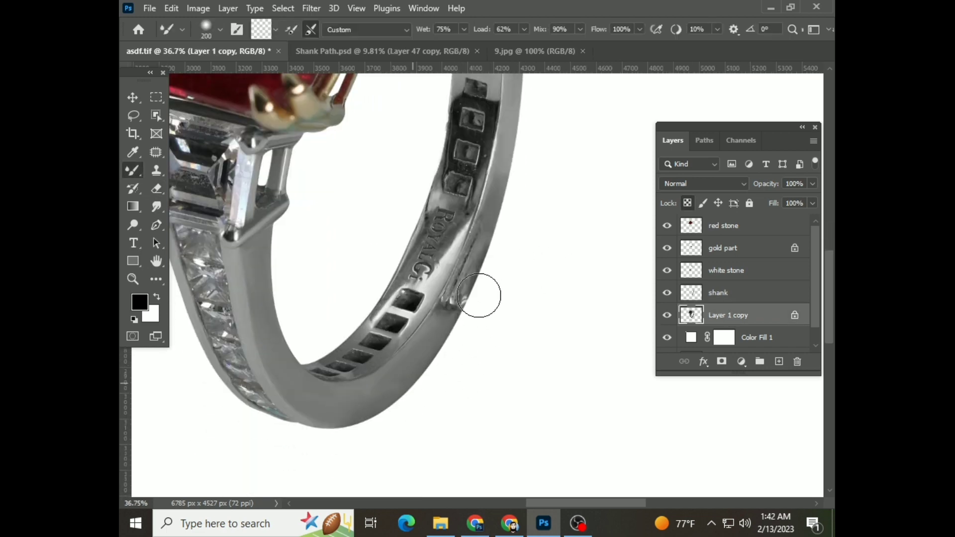
pyautogui.scroll(2, 489, 209)
pyautogui.scroll(2, 490, 328)
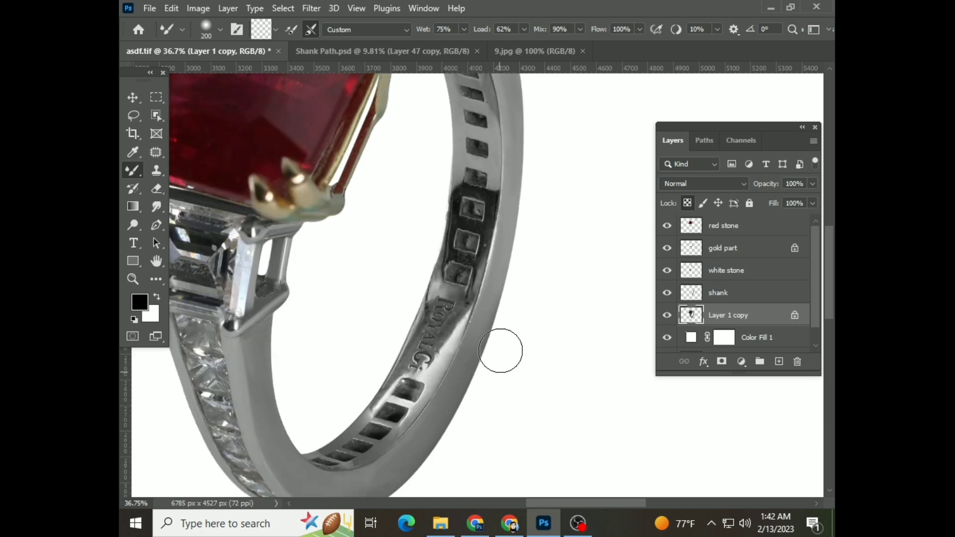
pyautogui.scroll(2, 513, 339)
pyautogui.scroll(-2, 520, 373)
pyautogui.scroll(-2, 507, 348)
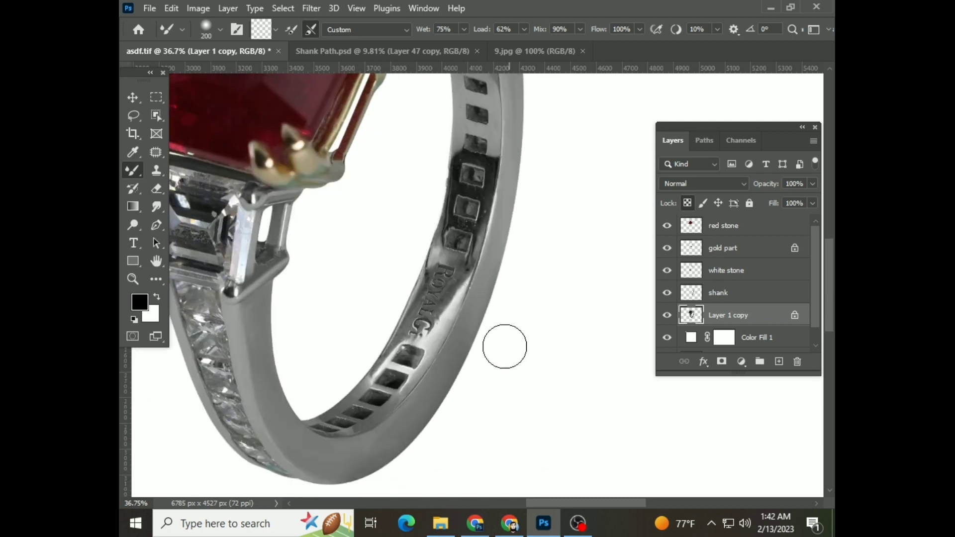
# Step: Save the document
pyautogui.hotkey('ctrl', 's')
pyautogui.scroll(-3, 500, 361)
pyautogui.scroll(2, 447, 373)
pyautogui.scroll(2, 410, 383)
pyautogui.scroll(-1, 413, 386)
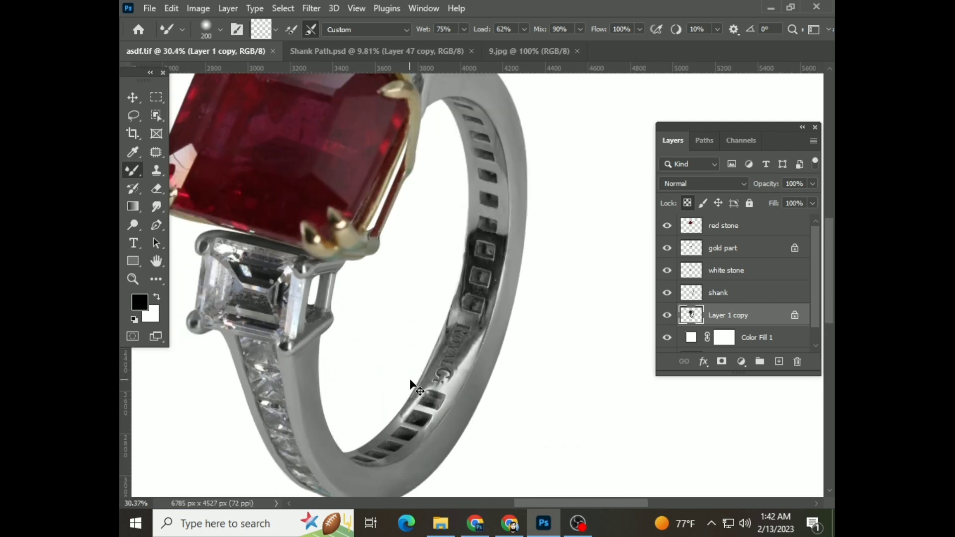
# Step: Add Pen anchors, including a curved one, along the band's inner edge
pyautogui.press('p')
pyautogui.scroll(2, 497, 299)
pyautogui.scroll(1, 472, 198)
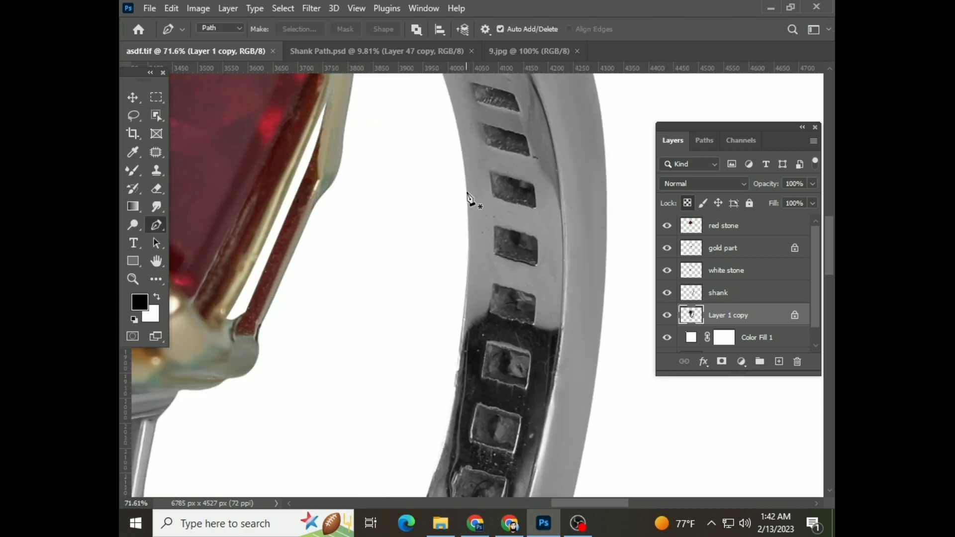
pyautogui.scroll(-1, 432, 361)
pyautogui.scroll(-3, 325, 466)
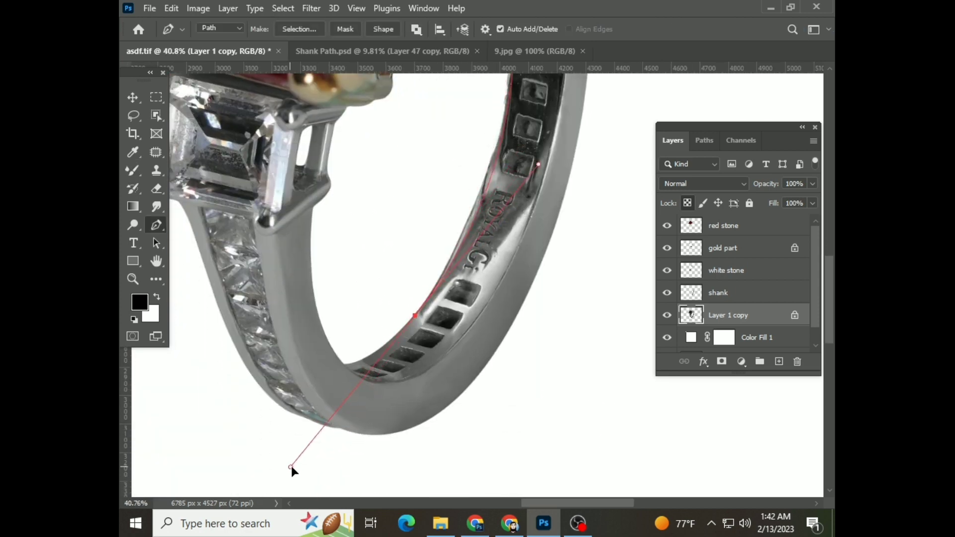
pyautogui.scroll(5, 300, 475)
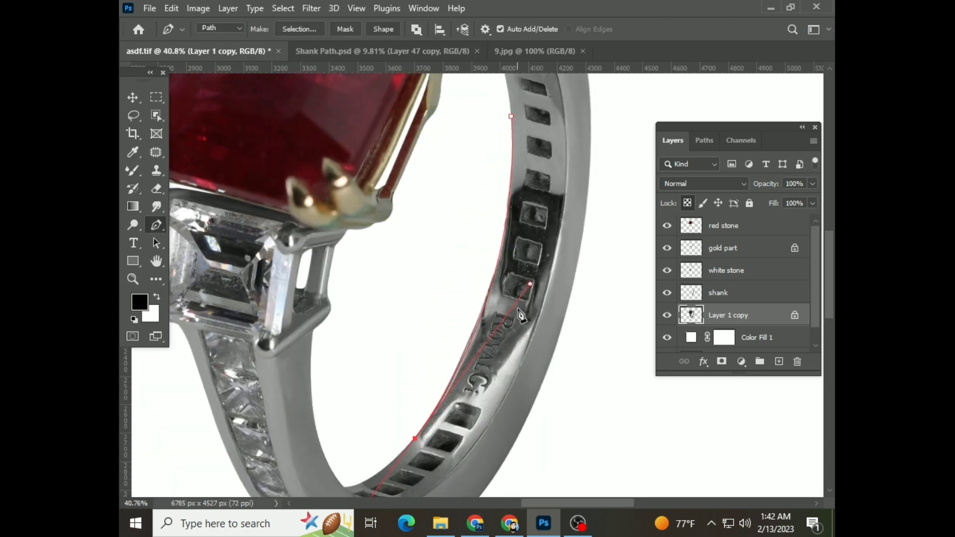
pyautogui.click(532, 273)
pyautogui.scroll(-2, 533, 275)
pyautogui.scroll(5, 499, 289)
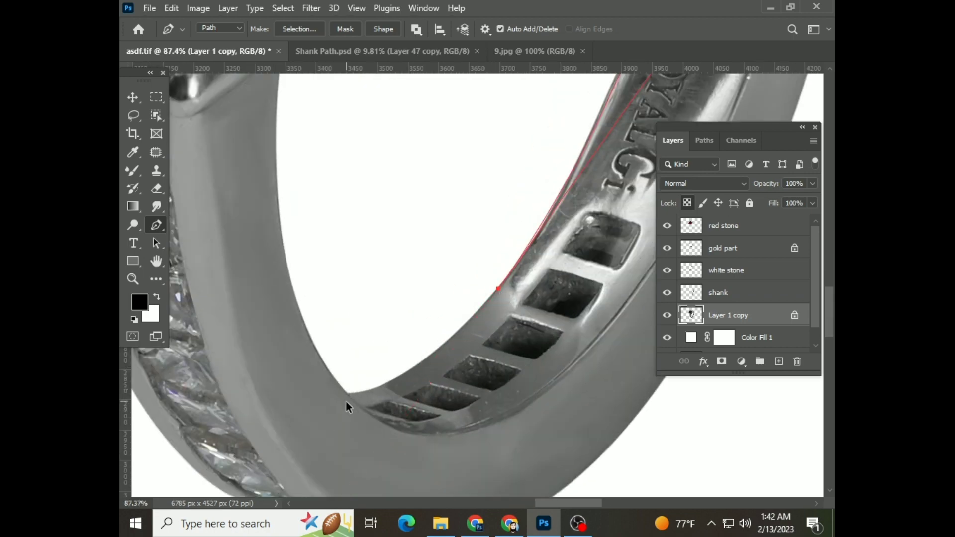
pyautogui.scroll(2, 347, 402)
pyautogui.moveTo(347, 392); pyautogui.dragTo(320, 401)
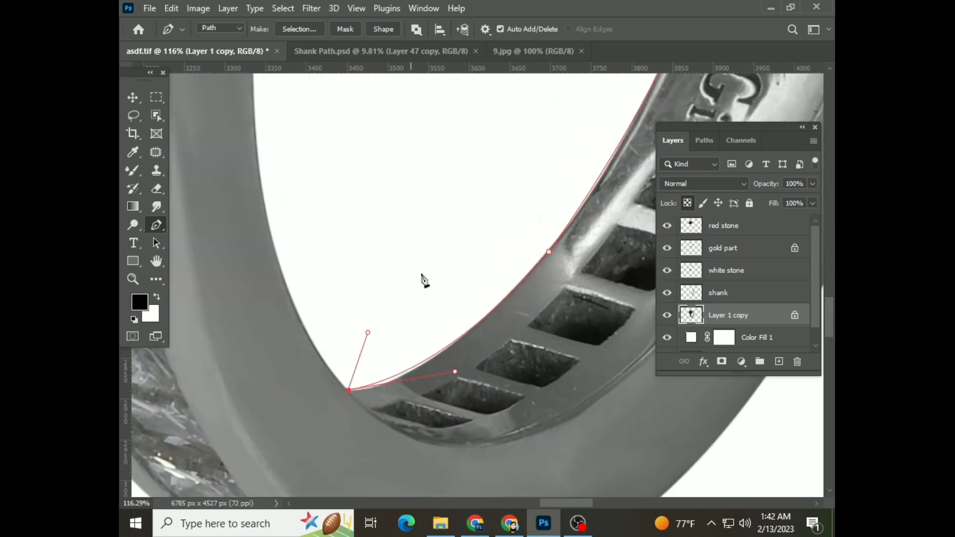
# Step: Make the shank layer active and save the document
pyautogui.scroll(-3, 427, 288)
pyautogui.scroll(3, 497, 233)
pyautogui.scroll(2, 555, 242)
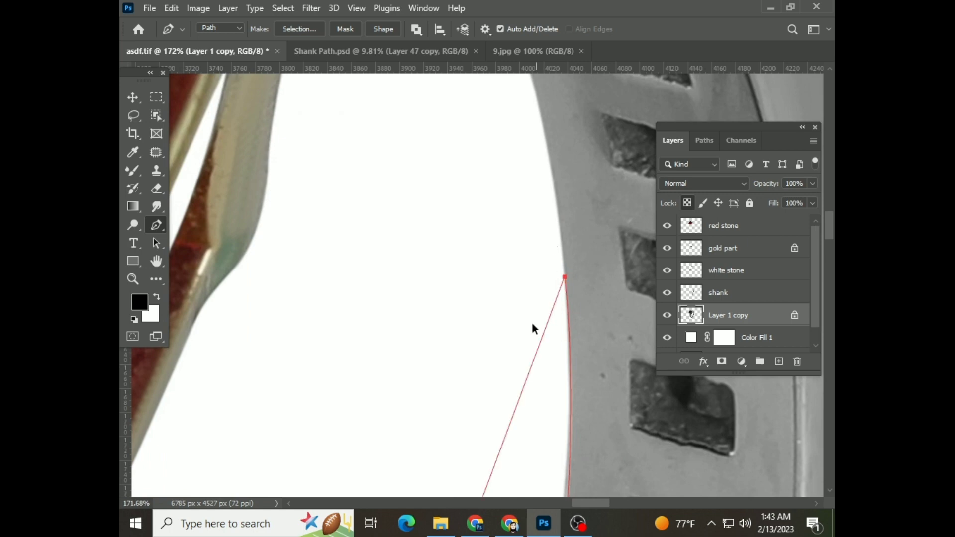
pyautogui.scroll(-3, 508, 330)
pyautogui.scroll(2, 475, 331)
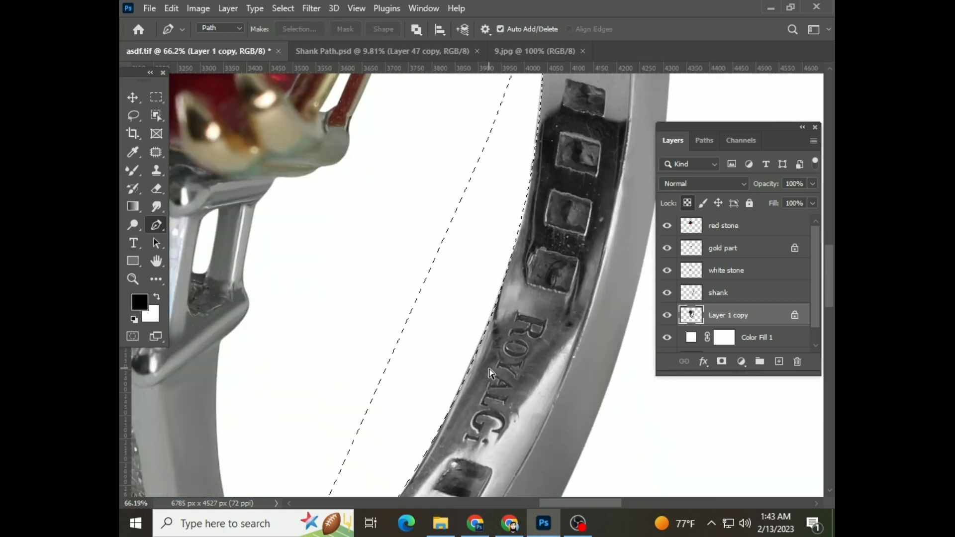
pyautogui.scroll(1, 514, 383)
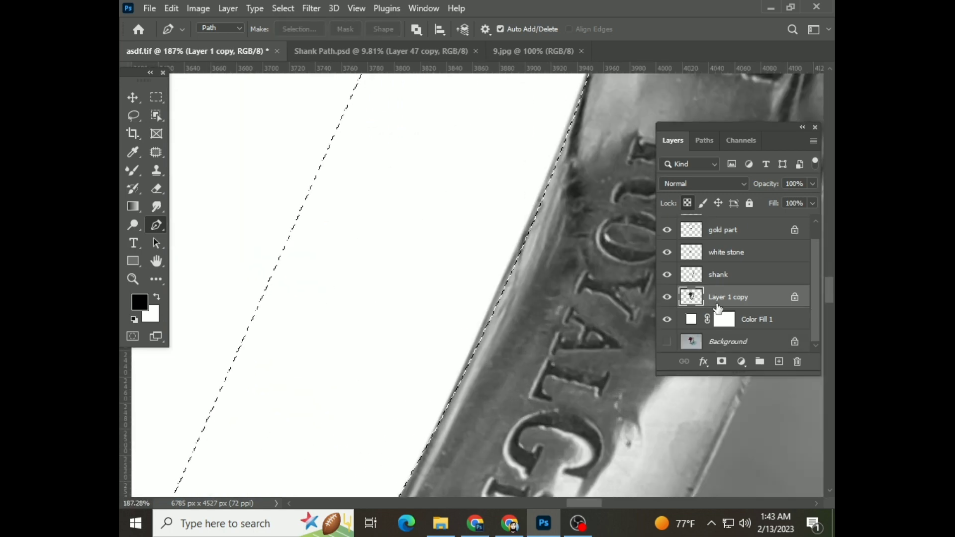
pyautogui.hotkey('alt', ']')
pyautogui.scroll(-1, 548, 321)
pyautogui.scroll(-2, 523, 328)
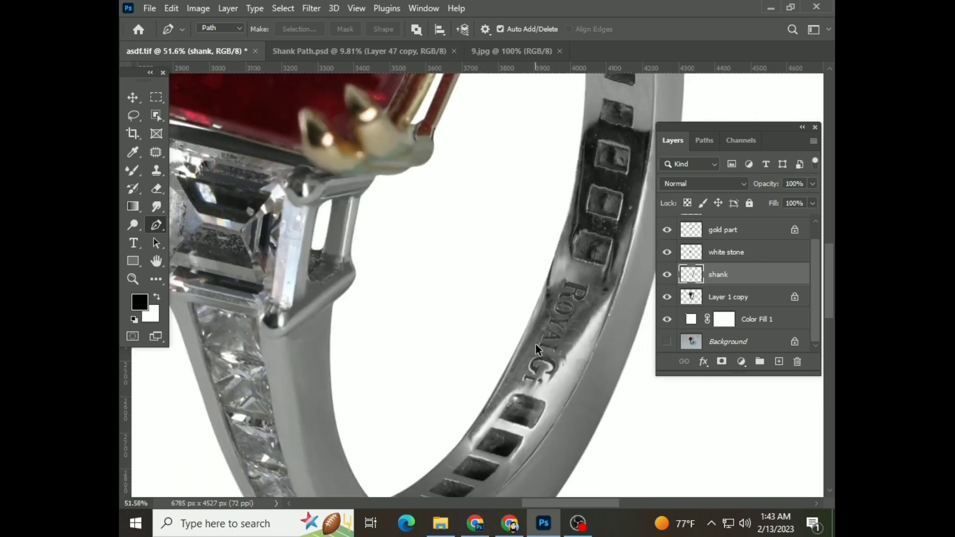
pyautogui.scroll(-1, 477, 334)
pyautogui.hotkey('ctrl', 's')
pyautogui.scroll(-1, 498, 344)
# Step: Load the ring's outline as a selection and apply the Camera Raw filter
pyautogui.click(739, 306)
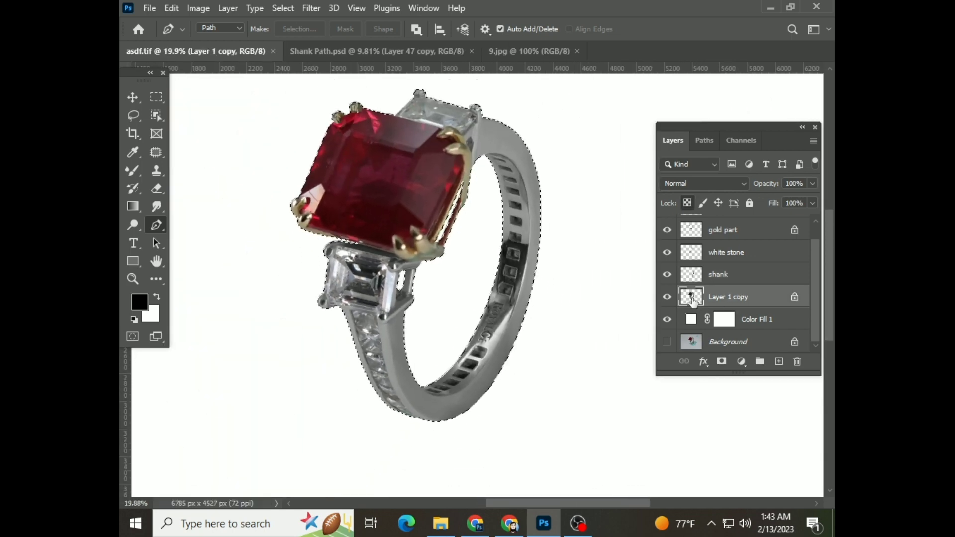
pyautogui.hotkey('ctrl', 'shift', 'a')
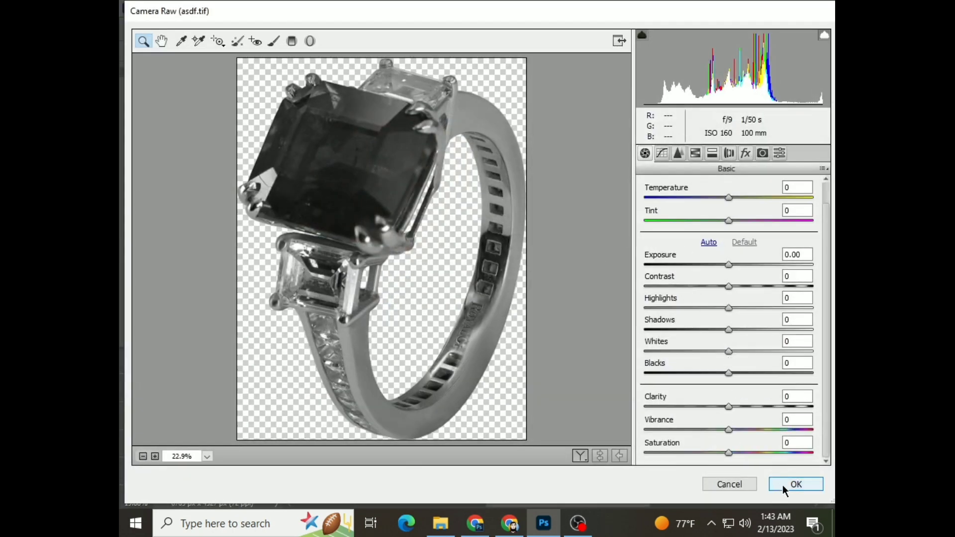
pyautogui.click(784, 491)
# Step: Add a Curves adjustment brightening the ring, then switch to the Shank Path.psd document
pyautogui.click(743, 365)
pyautogui.click(746, 189)
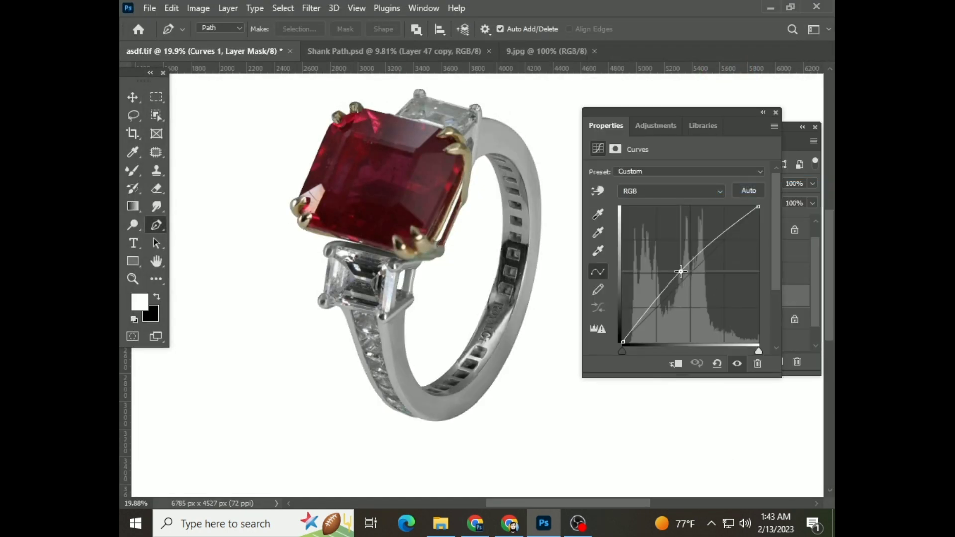
pyautogui.click(776, 112)
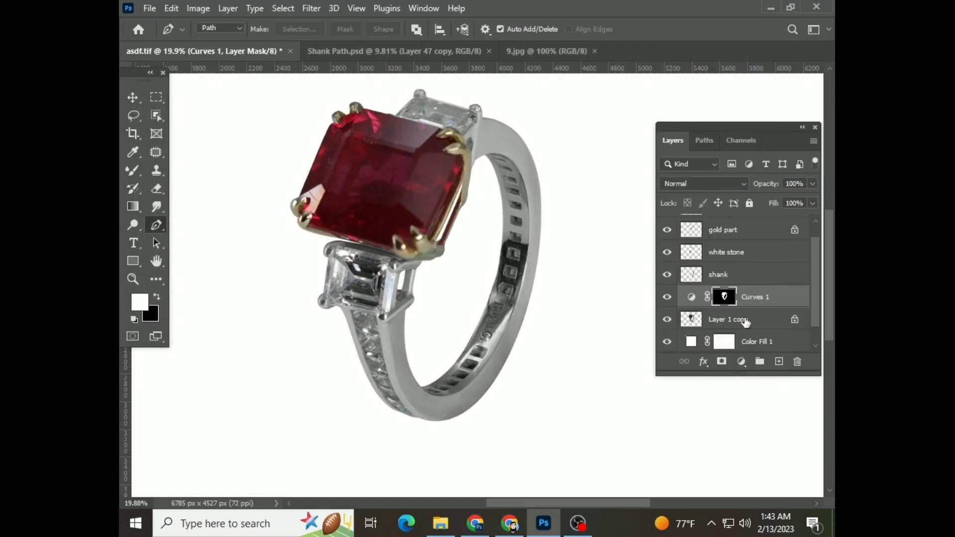
pyautogui.click(696, 324)
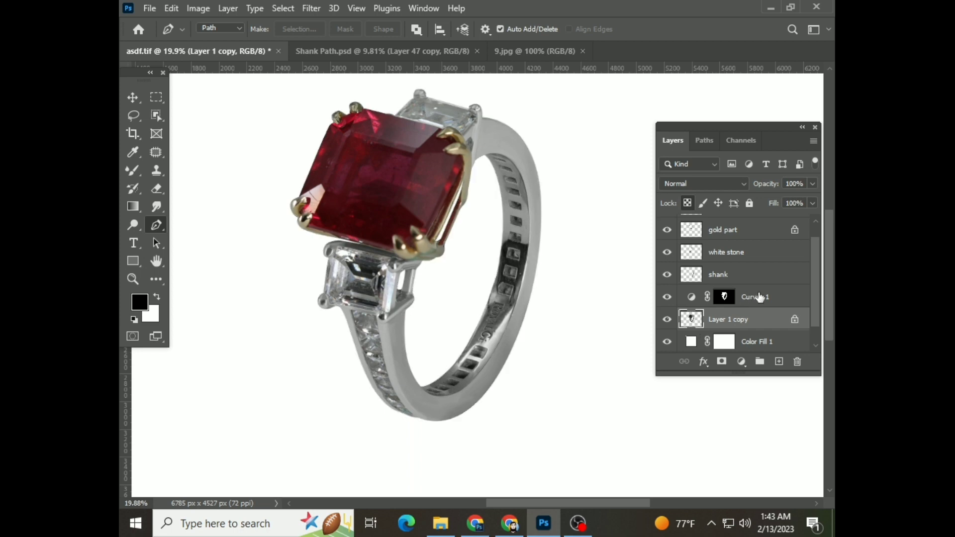
pyautogui.click(721, 276)
pyautogui.click(512, 52)
# Step: Drag the smooth band layer from Shank Path.psd into the ring document
pyautogui.click(358, 52)
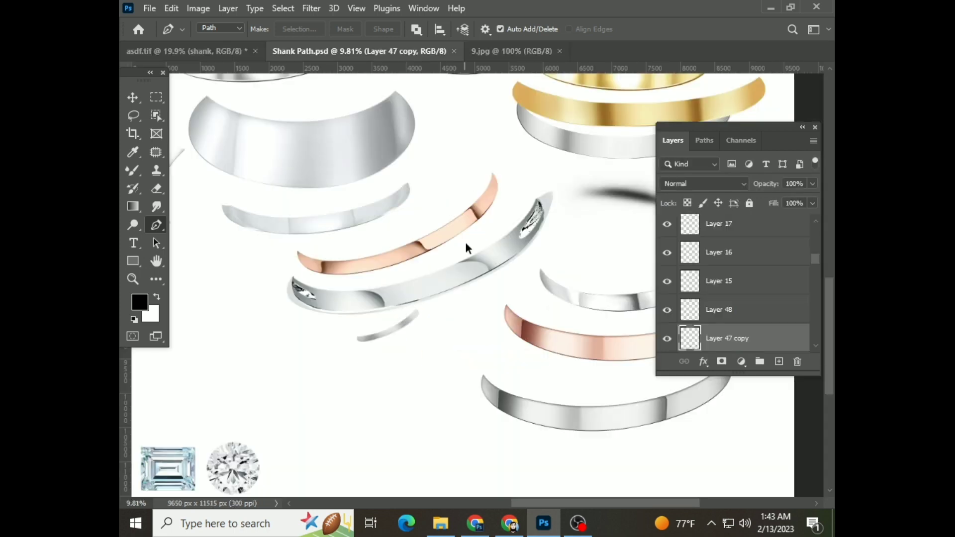
pyautogui.press('v')
pyautogui.scroll(-1, 518, 384)
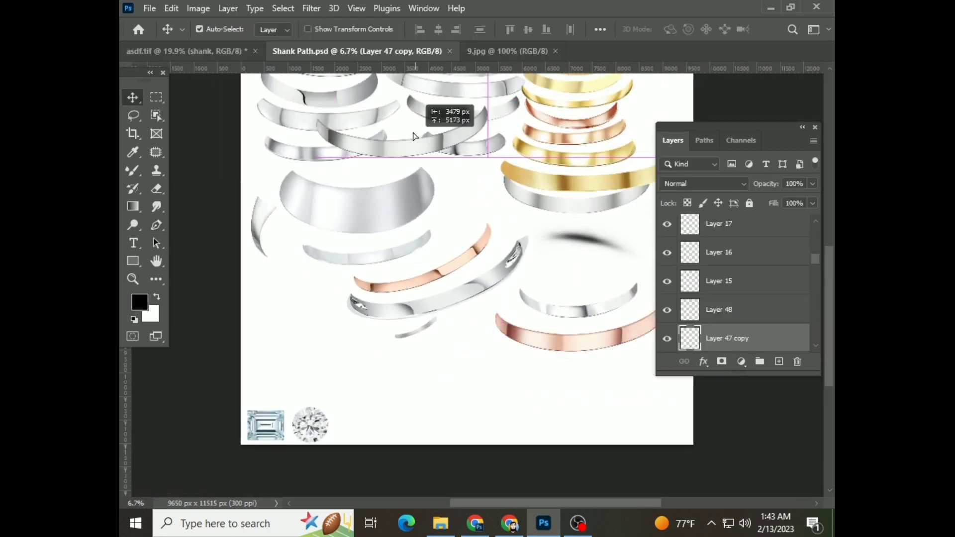
pyautogui.moveTo(575, 388); pyautogui.dragTo(480, 369)
# Step: Rotate, scale and position the band over the ring's shank
pyautogui.hotkey('ctrl', 't')
pyautogui.moveTo(559, 365); pyautogui.dragTo(582, 260)
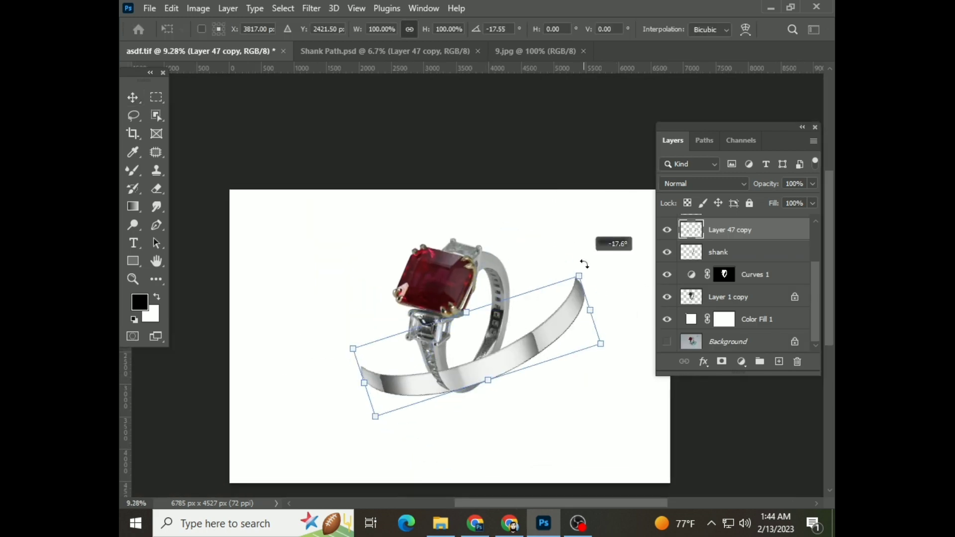
pyautogui.moveTo(533, 326); pyautogui.dragTo(485, 356)
pyautogui.moveTo(509, 283); pyautogui.dragTo(505, 273)
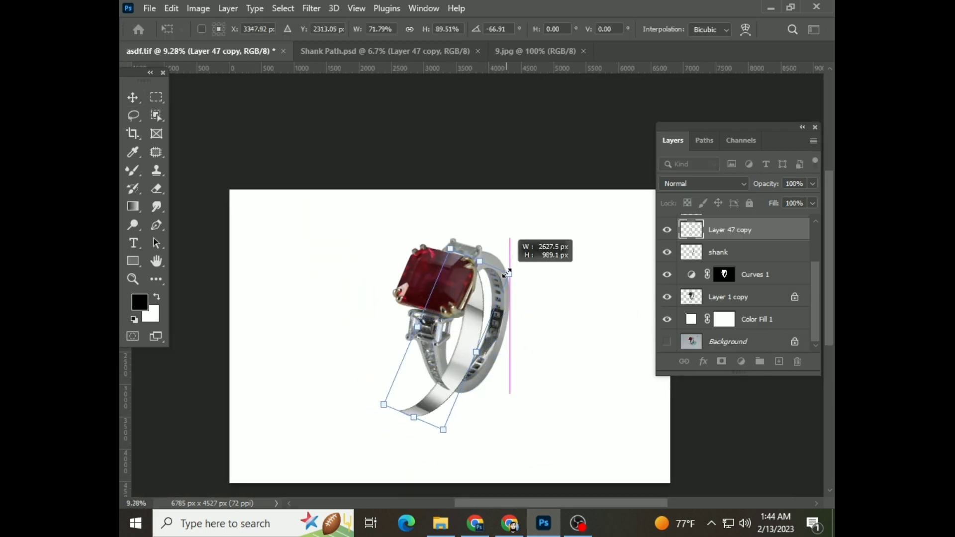
pyautogui.moveTo(485, 309)
pyautogui.mouseDown()
pyautogui.moveTo(501, 297)
pyautogui.moveTo(495, 267)
pyautogui.mouseUp()
pyautogui.scroll(3, 501, 297)
pyautogui.scroll(2, 501, 297)
pyautogui.scroll(1, 576, 198)
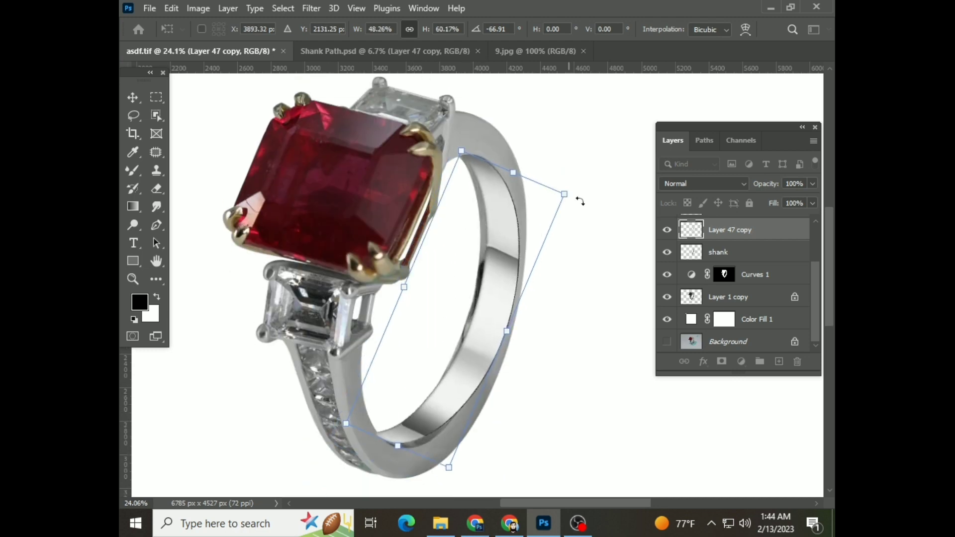
pyautogui.moveTo(576, 198); pyautogui.dragTo(604, 156)
pyautogui.moveTo(465, 351); pyautogui.dragTo(470, 352)
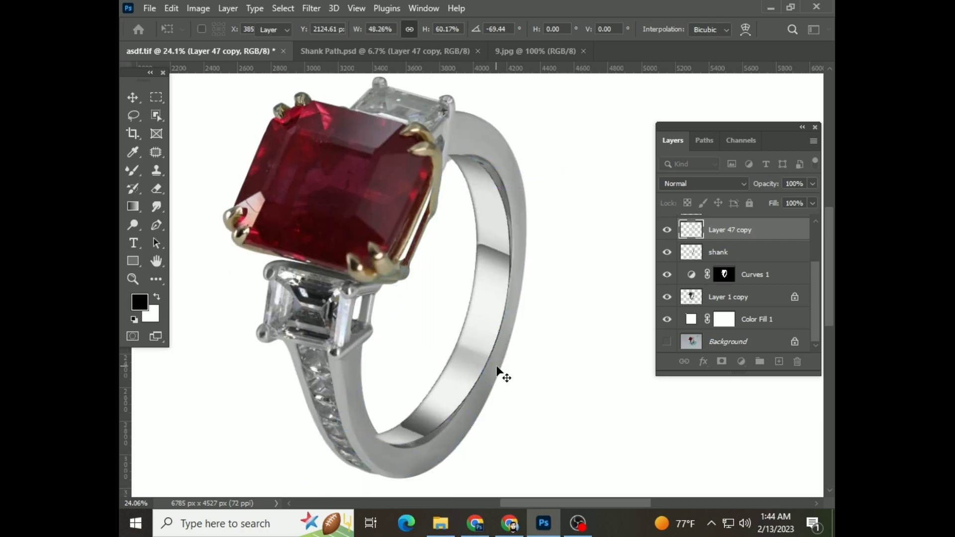
pyautogui.press('Return')
# Step: Clip the band layer to the shank layer
pyautogui.rightClick(723, 236)
pyautogui.rightClick(768, 236)
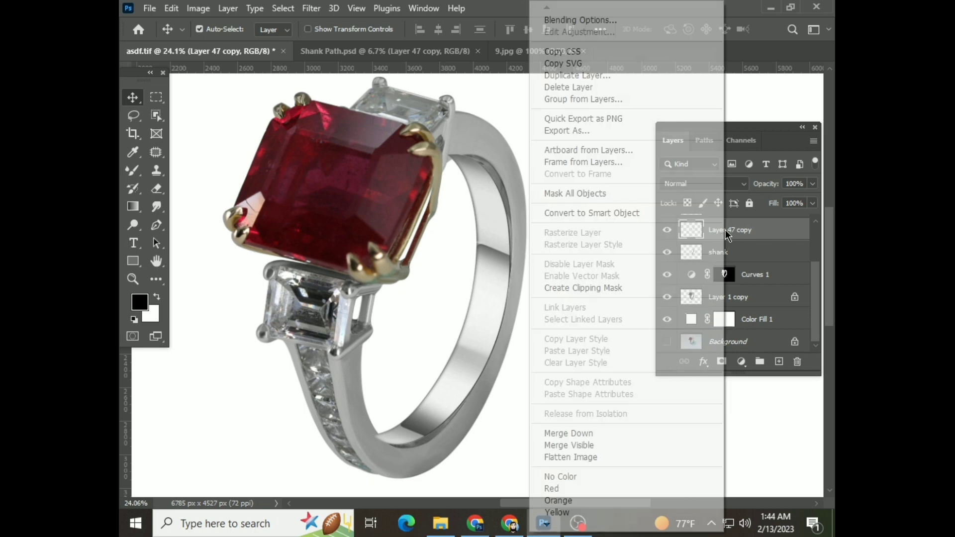
pyautogui.click(600, 297)
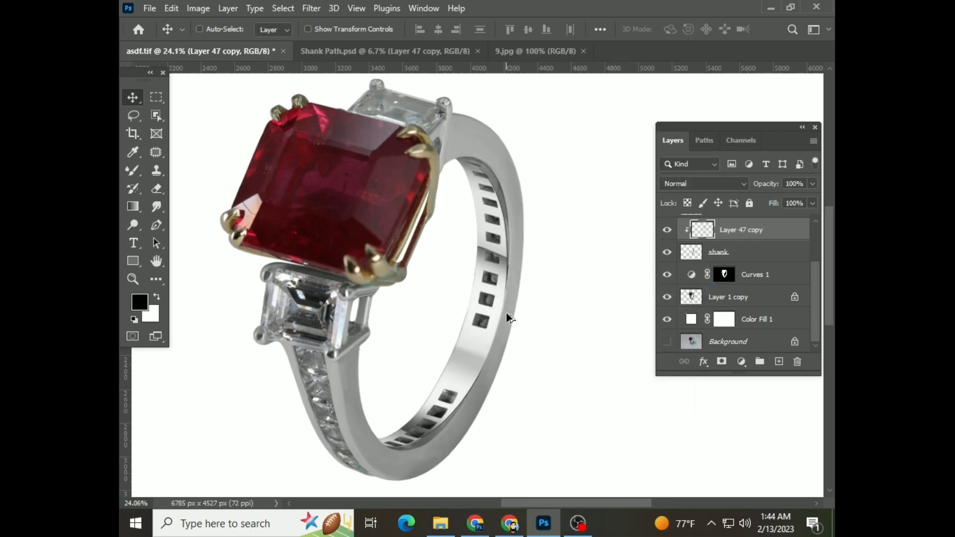
# Step: Start a Warp transform on the band and pull its top-right corner outward
pyautogui.hotkey('ctrl', 't')
pyautogui.rightClick(500, 247)
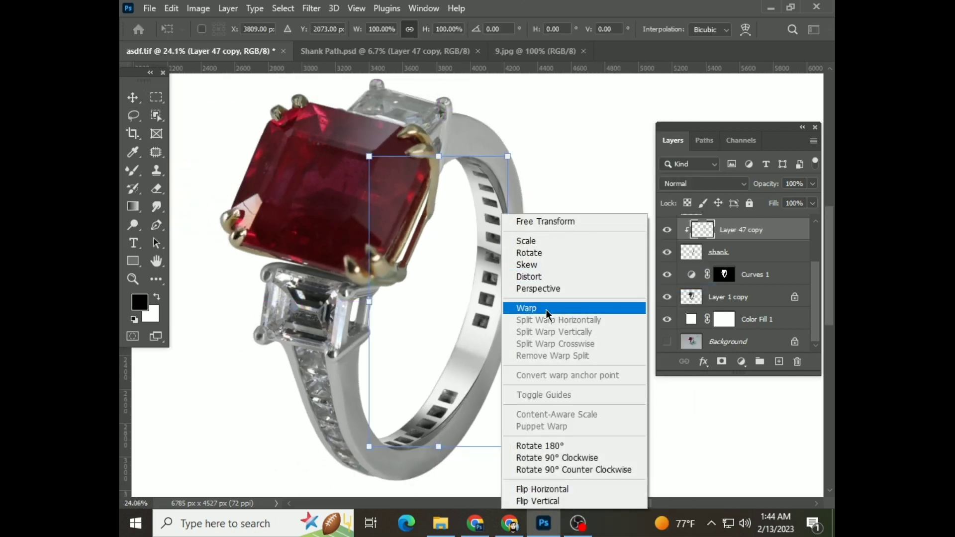
pyautogui.click(525, 307)
pyautogui.scroll(1, 525, 307)
pyautogui.moveTo(512, 188); pyautogui.dragTo(522, 164)
pyautogui.scroll(-3, 529, 294)
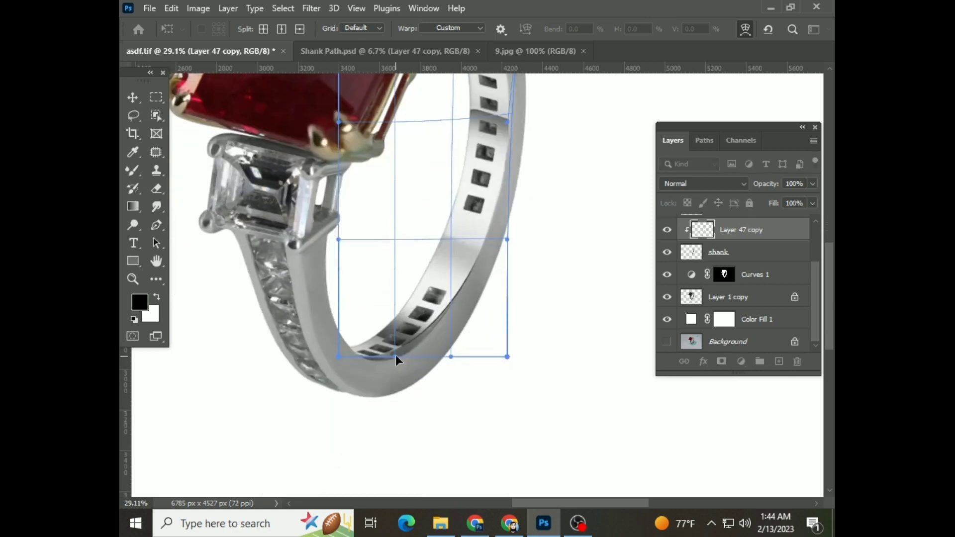
pyautogui.moveTo(399, 358); pyautogui.dragTo(411, 380)
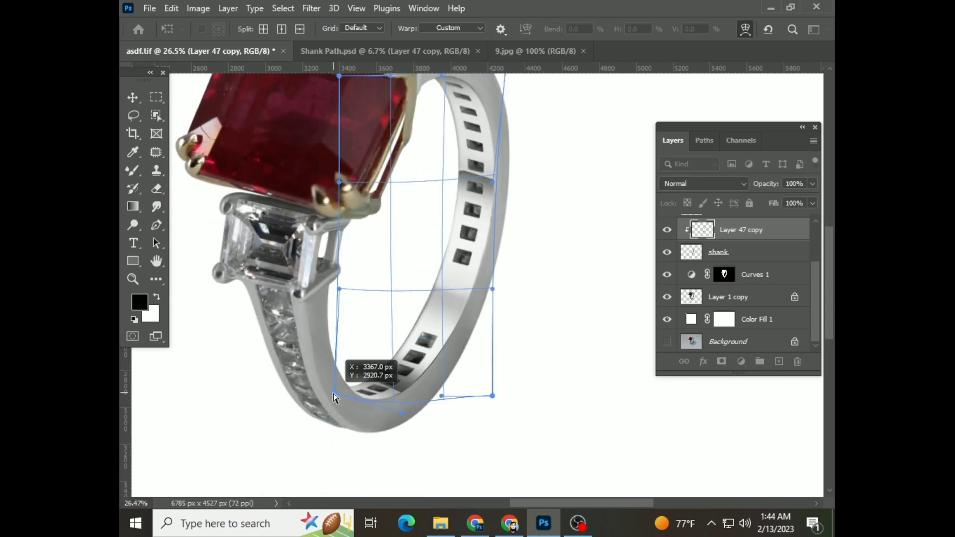
# Step: Reshape the band's lower-left to follow the ring's curve and apply the warp
pyautogui.moveTo(343, 377)
pyautogui.mouseDown()
pyautogui.moveTo(350, 388)
pyautogui.moveTo(437, 345)
pyautogui.mouseUp()
pyautogui.scroll(2, 448, 368)
pyautogui.scroll(3, 437, 345)
pyautogui.moveTo(274, 298); pyautogui.dragTo(278, 286)
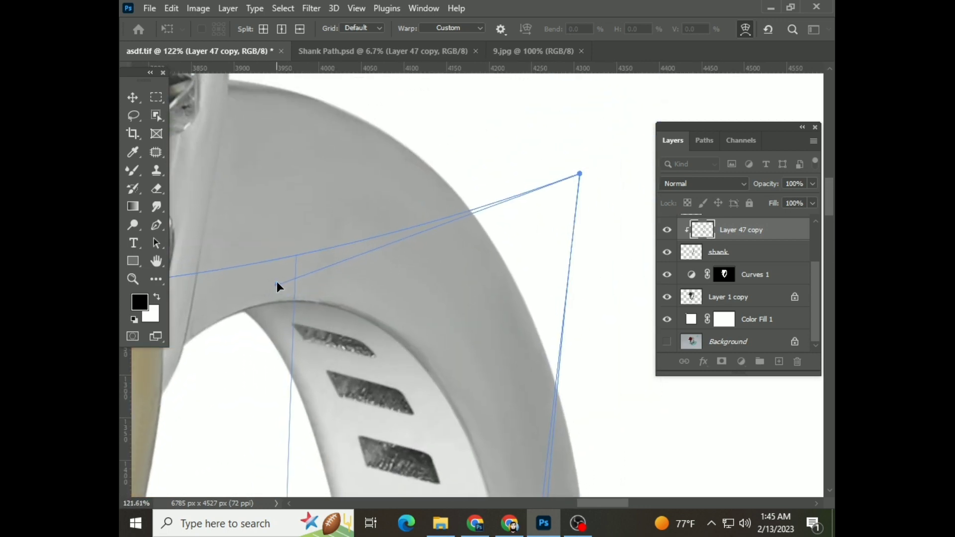
pyautogui.scroll(-2, 431, 324)
pyautogui.scroll(-1, 469, 335)
pyautogui.press('Return')
pyautogui.scroll(-1, 473, 337)
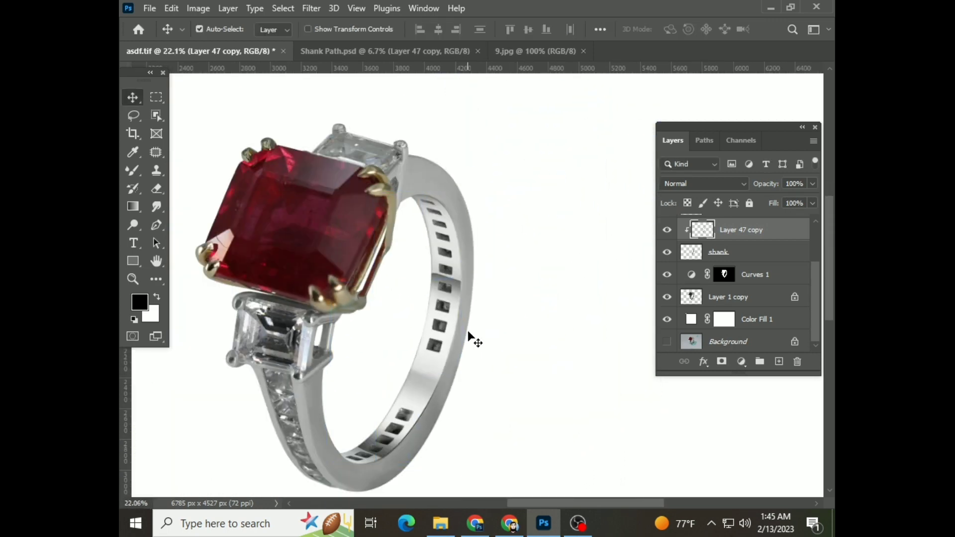
pyautogui.scroll(-1, 468, 340)
pyautogui.scroll(3, 468, 341)
pyautogui.scroll(-2, 437, 358)
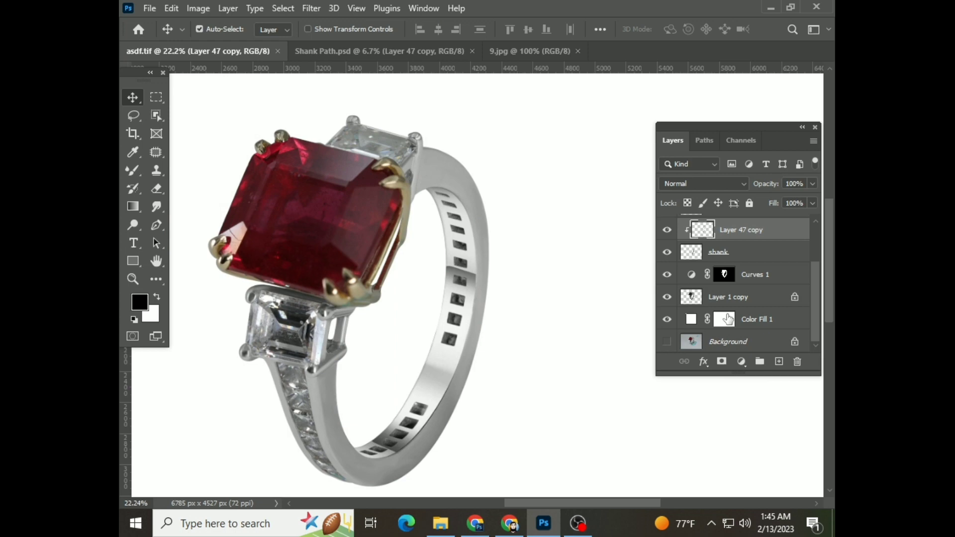
pyautogui.click(764, 323)
pyautogui.click(729, 301)
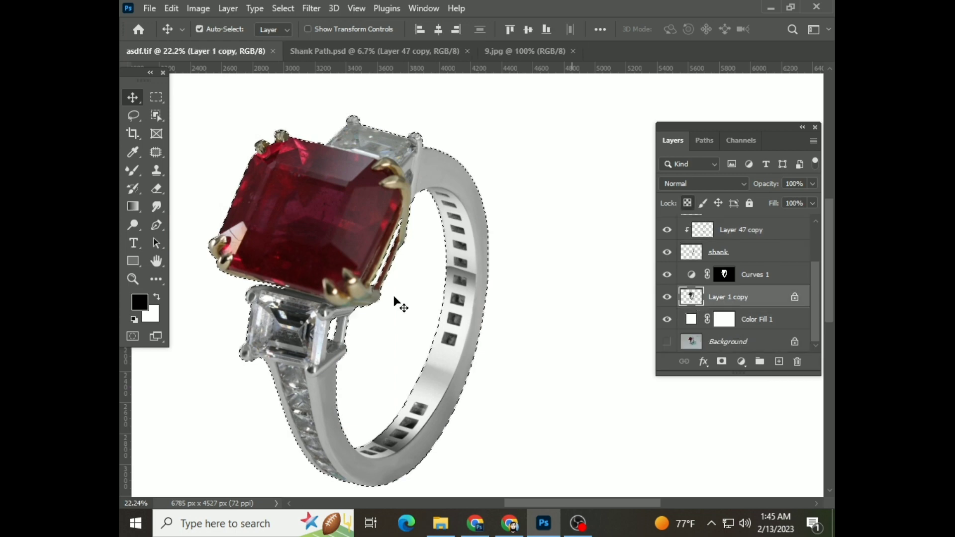
pyautogui.press('i')
pyautogui.click(139, 302)
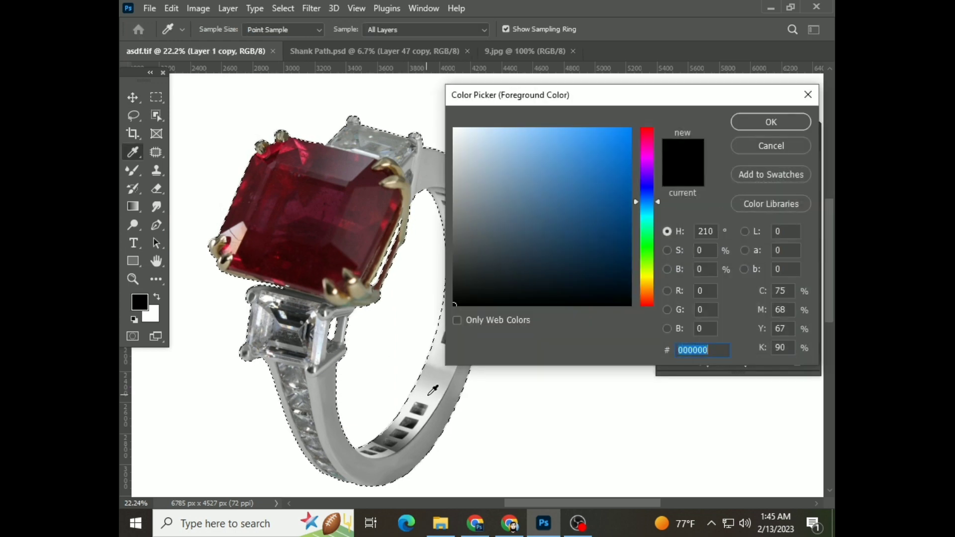
pyautogui.click(428, 388)
pyautogui.press('Return')
pyautogui.press('v')
pyautogui.click(742, 362)
pyautogui.click(766, 100)
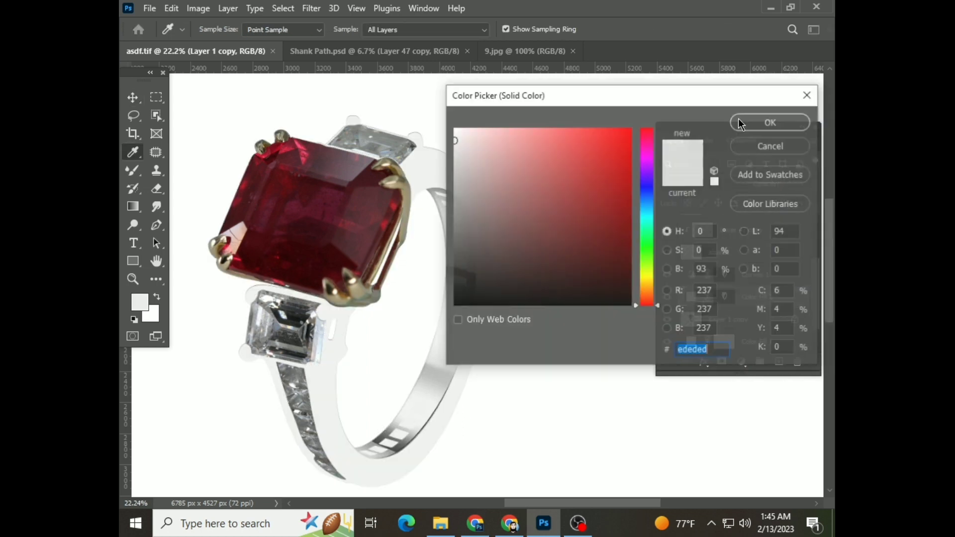
pyautogui.click(755, 122)
pyautogui.click(713, 183)
pyautogui.click(669, 490)
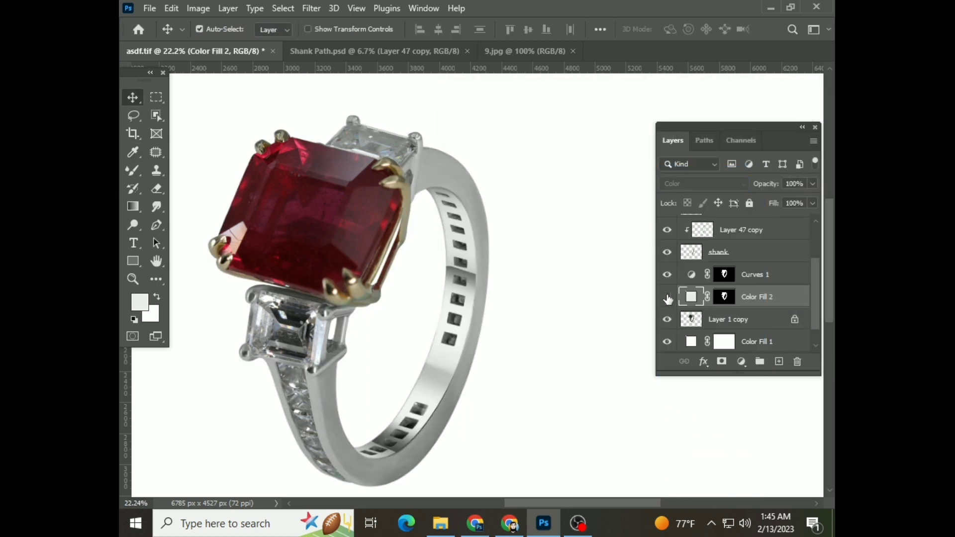
pyautogui.press('Delete')
pyautogui.scroll(3, 450, 342)
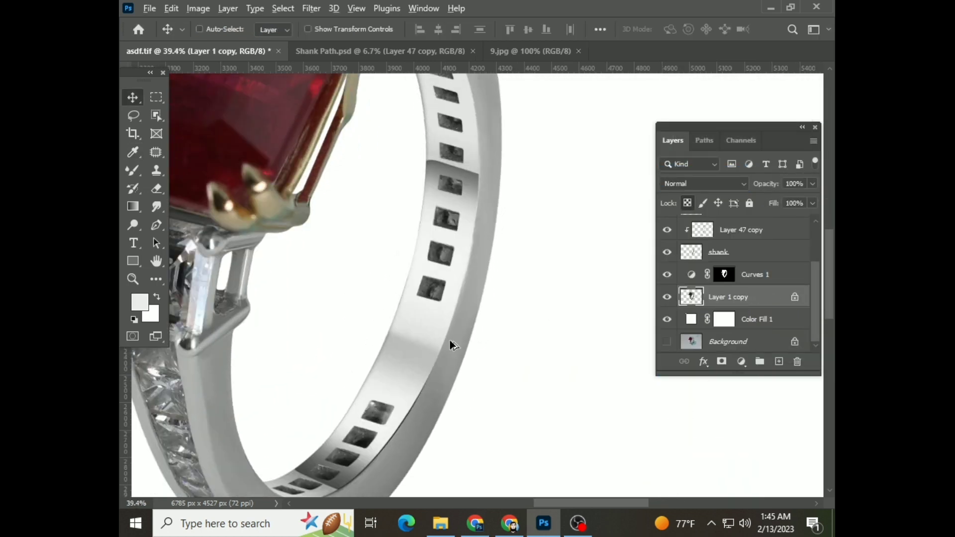
pyautogui.scroll(2, 395, 379)
pyautogui.scroll(-3, 426, 314)
pyautogui.scroll(-2, 429, 315)
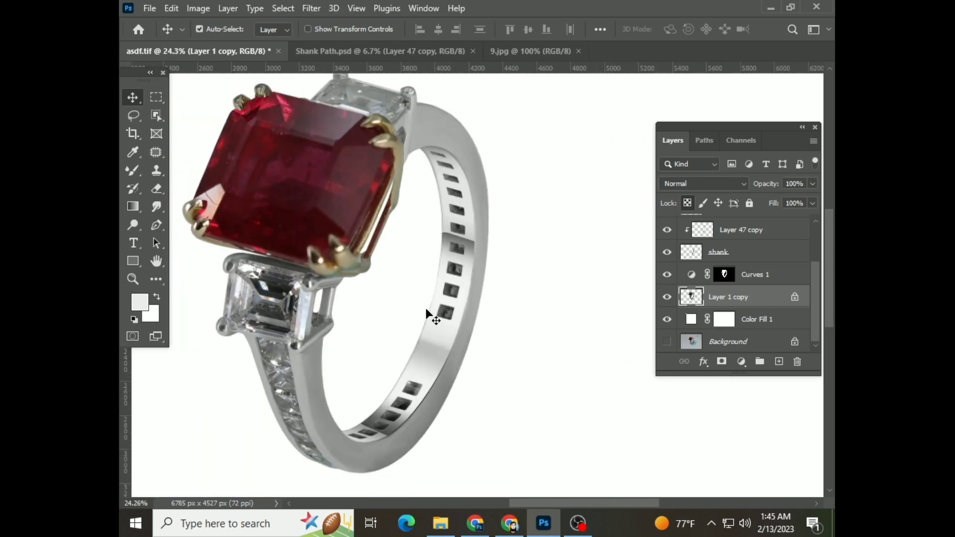
pyautogui.scroll(2, 346, 352)
pyautogui.scroll(2, 307, 341)
pyautogui.scroll(-3, 308, 341)
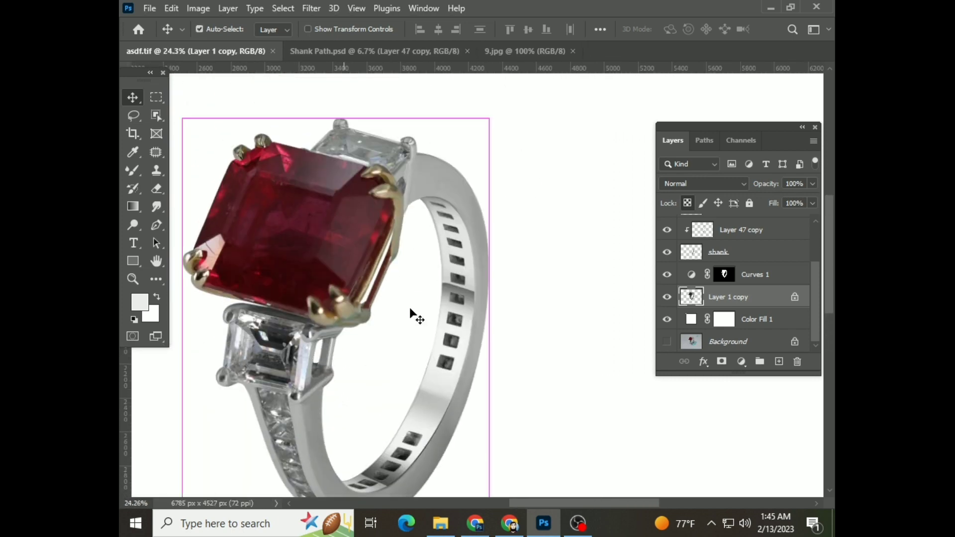
pyautogui.scroll(3, 410, 306)
# Step: Warp Layer 47 copy, fitting its top-right corner and top edge to the shank
pyautogui.click(512, 292)
pyautogui.hotkey('ctrl', 't')
pyautogui.rightClick(458, 247)
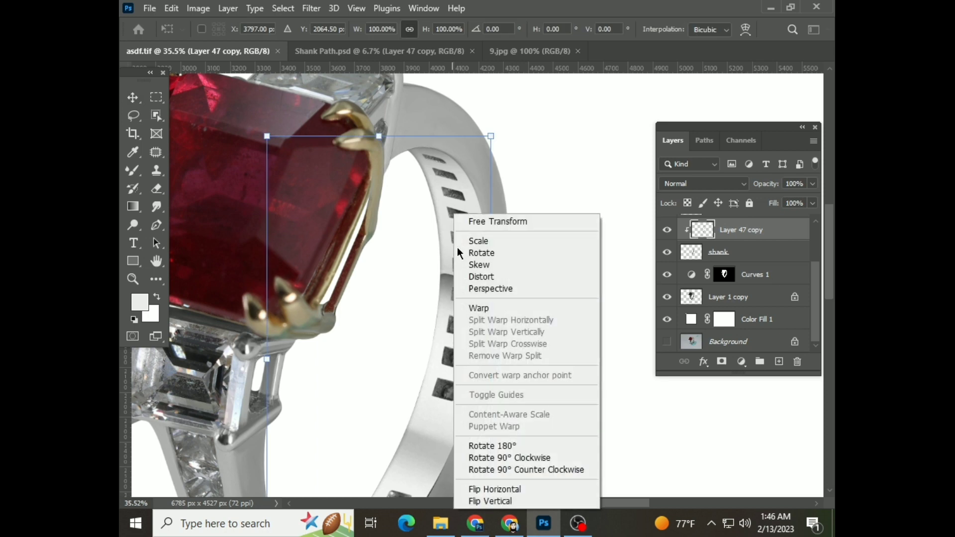
pyautogui.click(477, 309)
pyautogui.scroll(2, 356, 242)
pyautogui.scroll(2, 527, 249)
pyautogui.moveTo(527, 192); pyautogui.dragTo(518, 188)
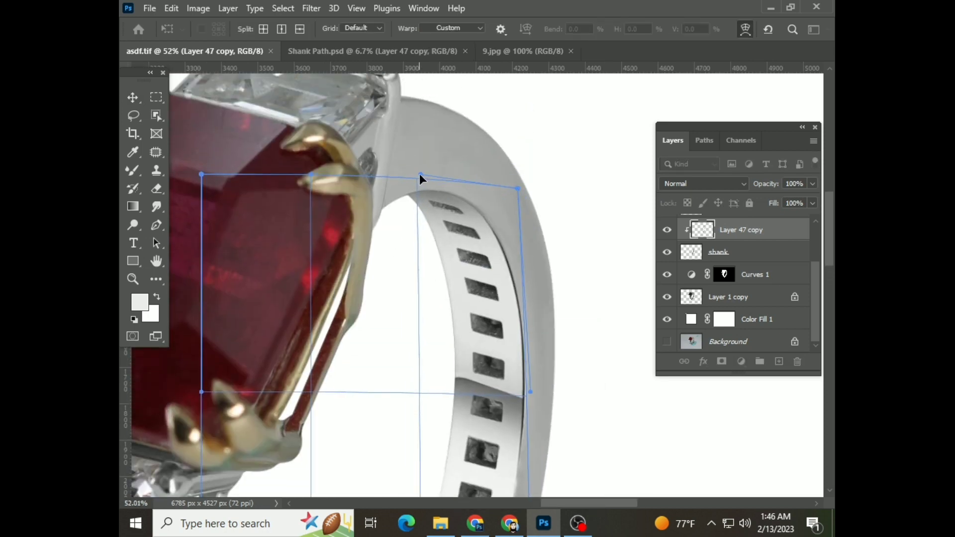
pyautogui.moveTo(421, 175); pyautogui.dragTo(434, 189)
# Step: Align the warp's lower-right corner with the shank's edge and commit the warp
pyautogui.scroll(-3, 521, 282)
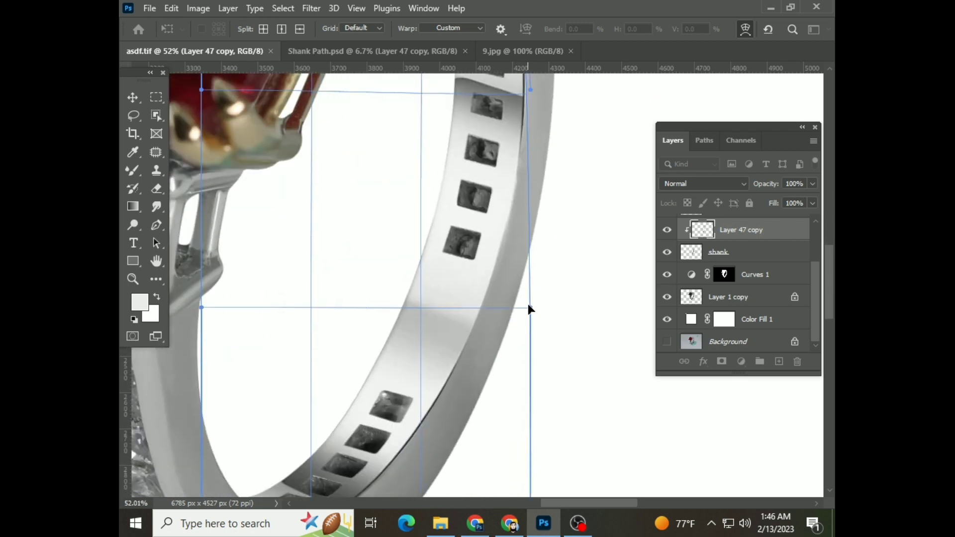
pyautogui.moveTo(529, 305); pyautogui.dragTo(525, 301)
pyautogui.scroll(4, 528, 305)
pyautogui.moveTo(530, 210); pyautogui.dragTo(533, 211)
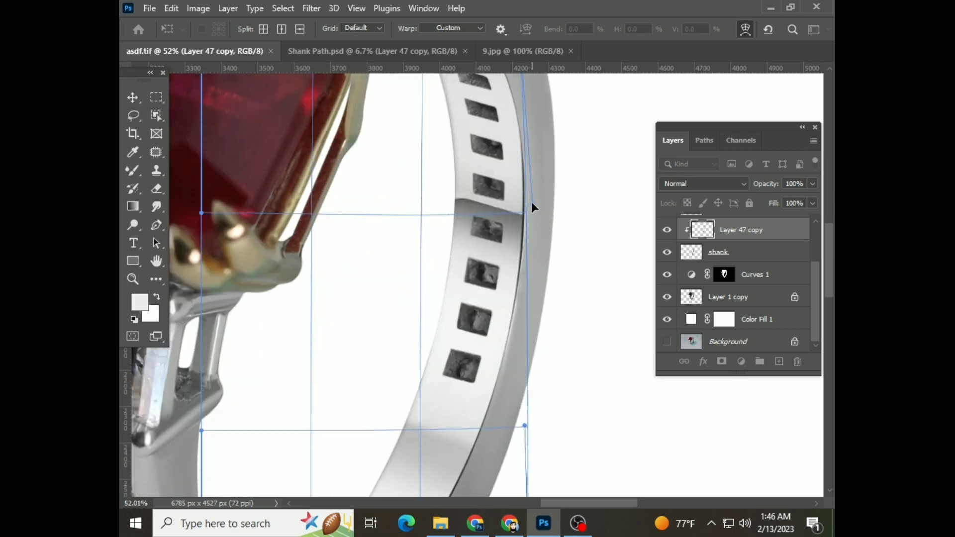
pyautogui.scroll(-3, 543, 287)
pyautogui.press('Return')
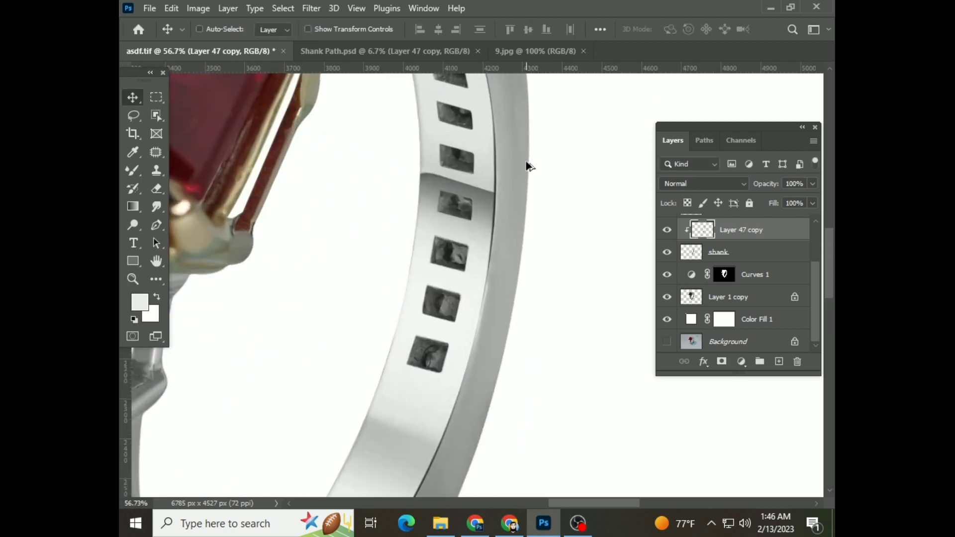
# Step: Save the document
pyautogui.scroll(3, 526, 164)
pyautogui.scroll(3, 509, 254)
pyautogui.scroll(-5, 515, 277)
pyautogui.scroll(-3, 364, 323)
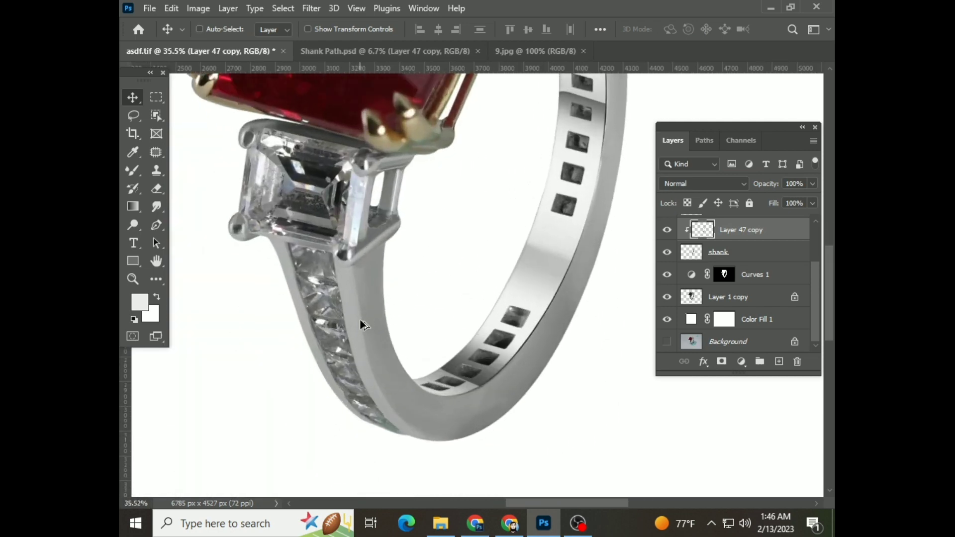
pyautogui.hotkey('ctrl', 's')
# Step: Add a Color-blend solid fill over the ring's selection and merge it into the ring layer
pyautogui.click(741, 361)
pyautogui.click(752, 121)
pyautogui.click(604, 258)
pyautogui.click(712, 185)
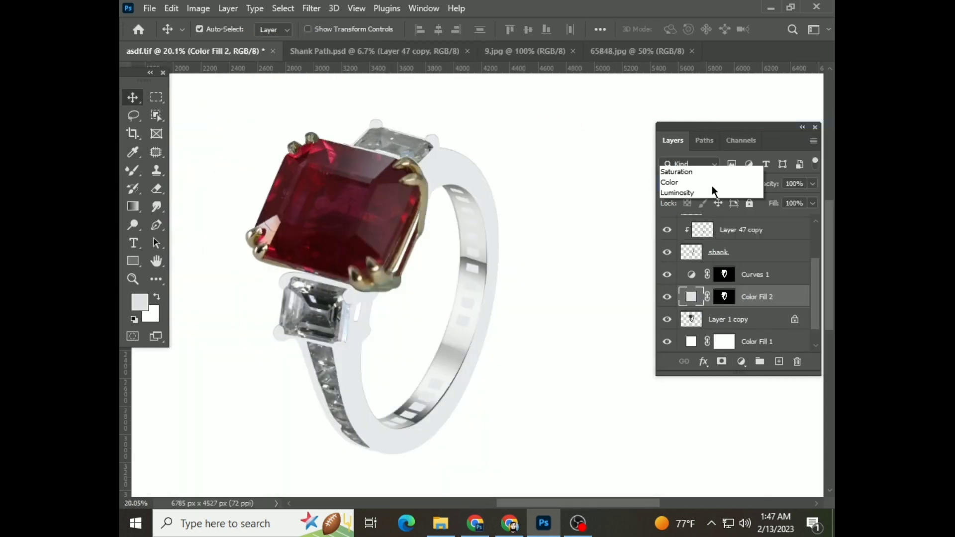
pyautogui.click(672, 488)
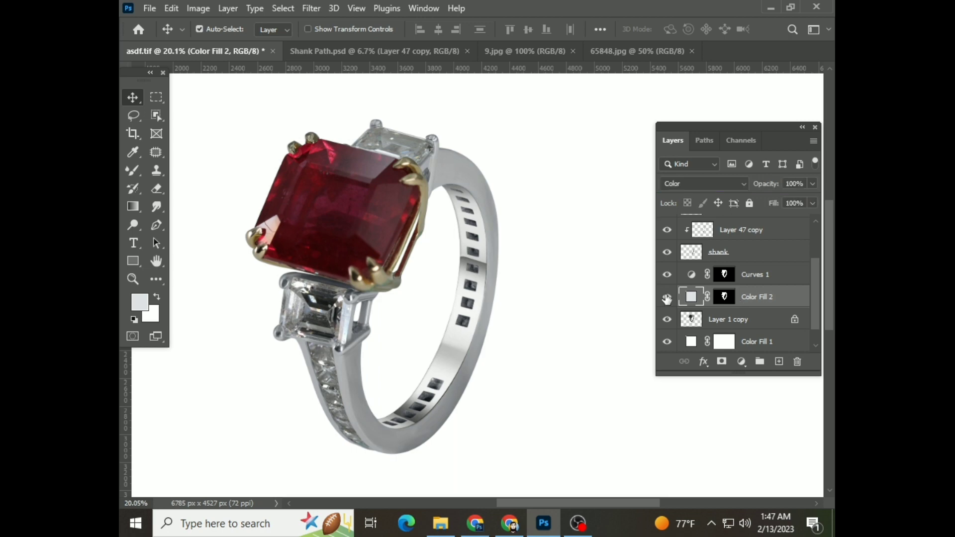
pyautogui.scroll(5, 458, 215)
pyautogui.scroll(-5, 646, 331)
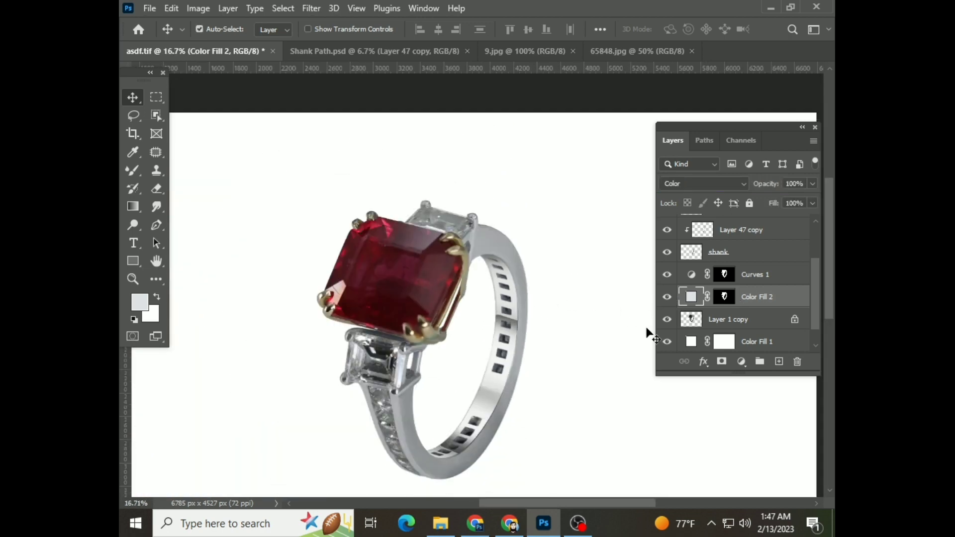
pyautogui.hotkey('ctrl', 'e')
# Step: Raise the Curves 1 curve to brighten the image
pyautogui.scroll(1, 508, 306)
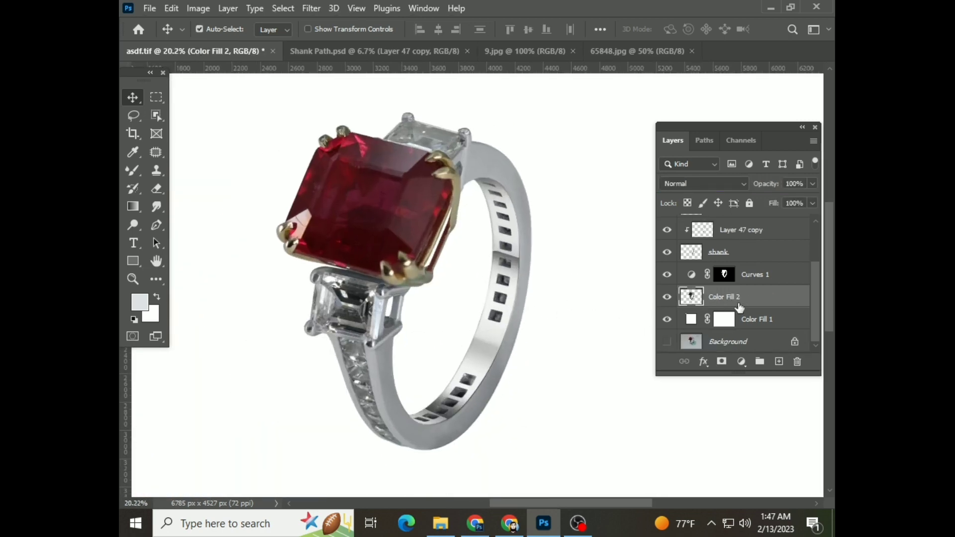
pyautogui.doubleClick(691, 274)
pyautogui.moveTo(675, 288); pyautogui.dragTo(675, 269)
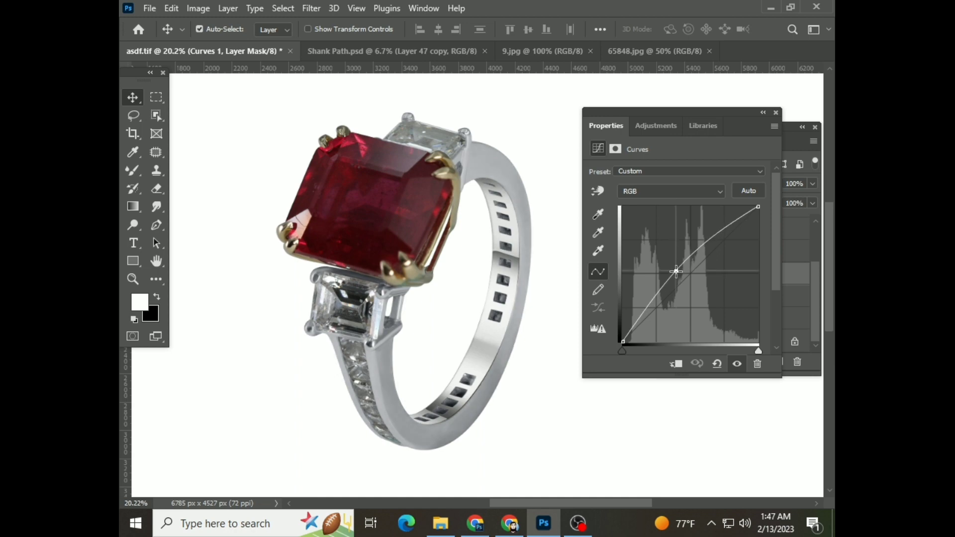
pyautogui.click(776, 113)
pyautogui.scroll(3, 537, 373)
pyautogui.scroll(3, 527, 285)
pyautogui.scroll(-4, 526, 283)
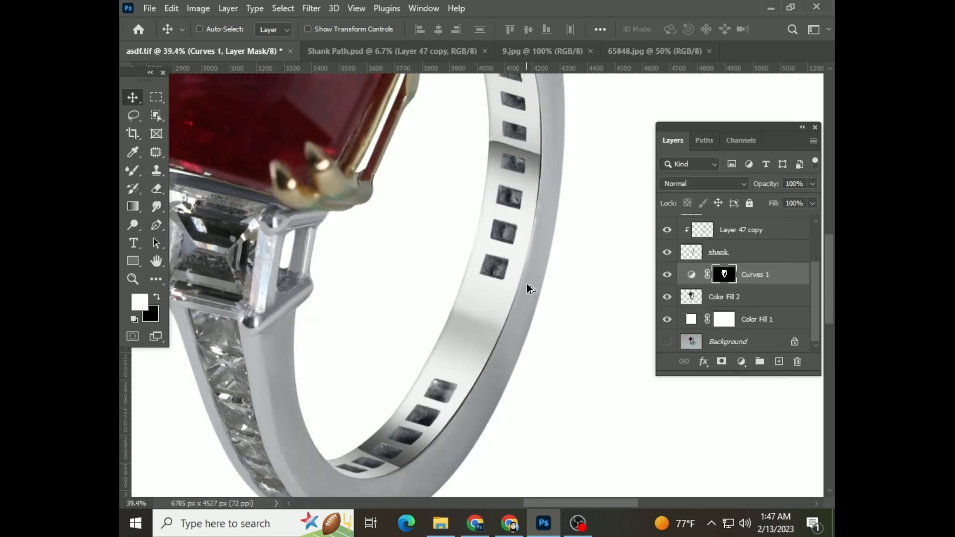
# Step: Trace a closed Pen path along the shank's inner edge and convert it to a selection
pyautogui.moveTo(364, 354); pyautogui.dragTo(484, 382)
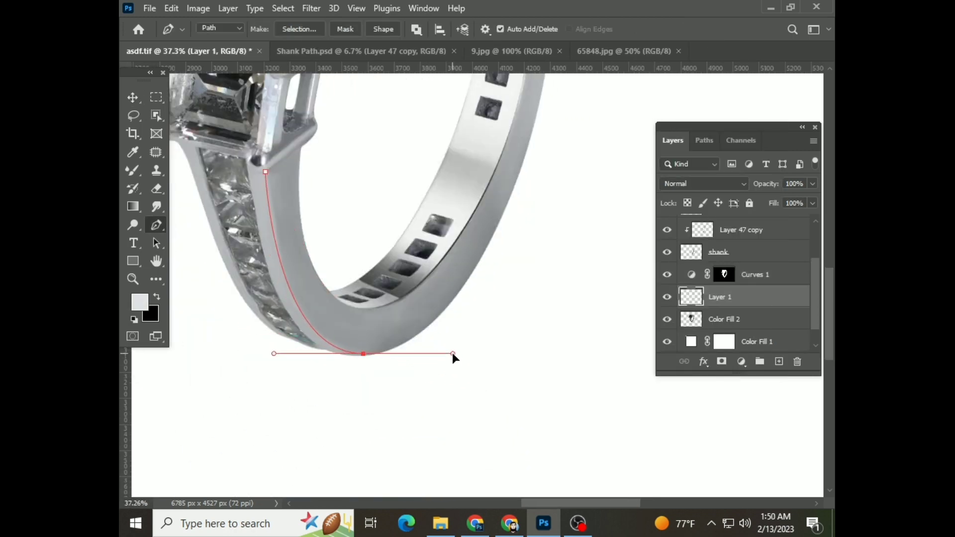
pyautogui.scroll(5, 319, 299)
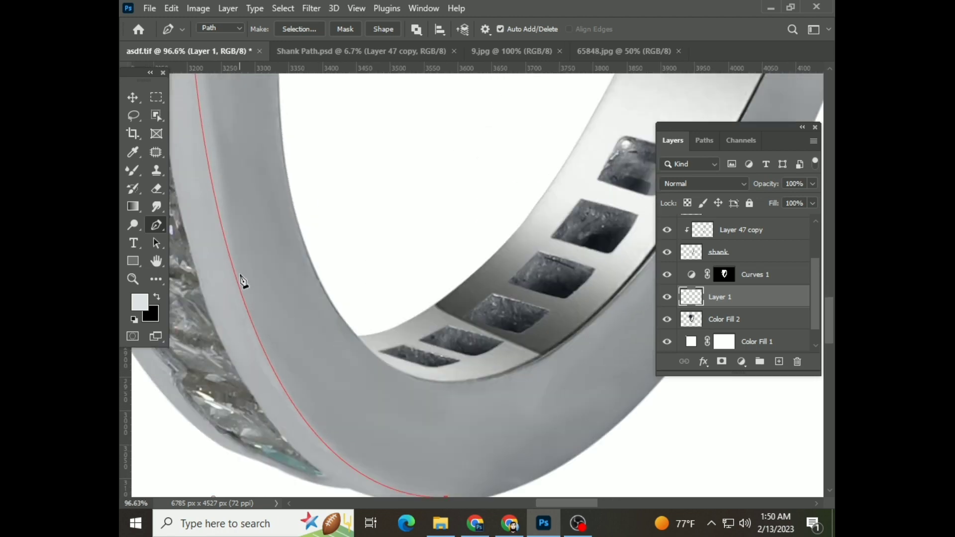
pyautogui.moveTo(242, 274); pyautogui.dragTo(275, 402)
pyautogui.scroll(-2, 317, 367)
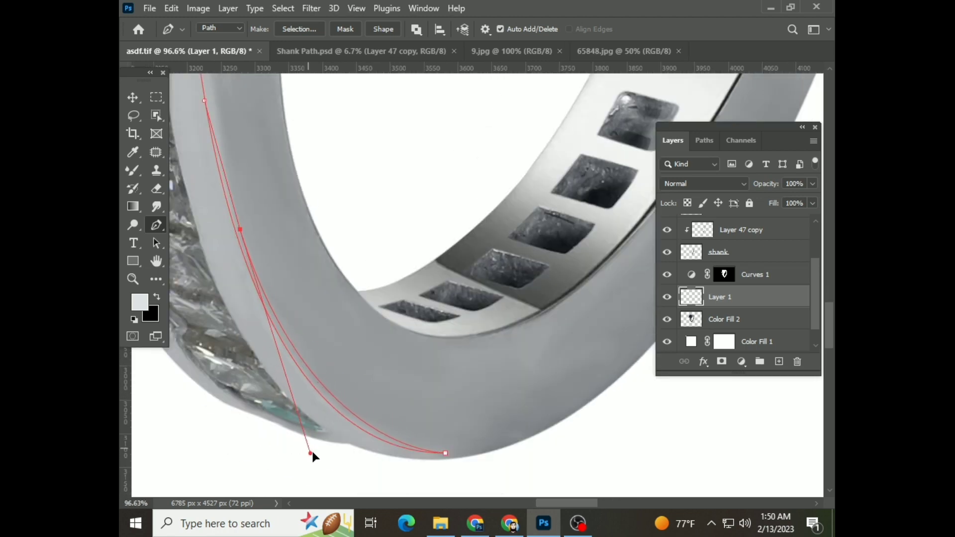
pyautogui.scroll(4, 273, 314)
pyautogui.scroll(6, 268, 321)
pyautogui.hscroll(-2, 268, 323)
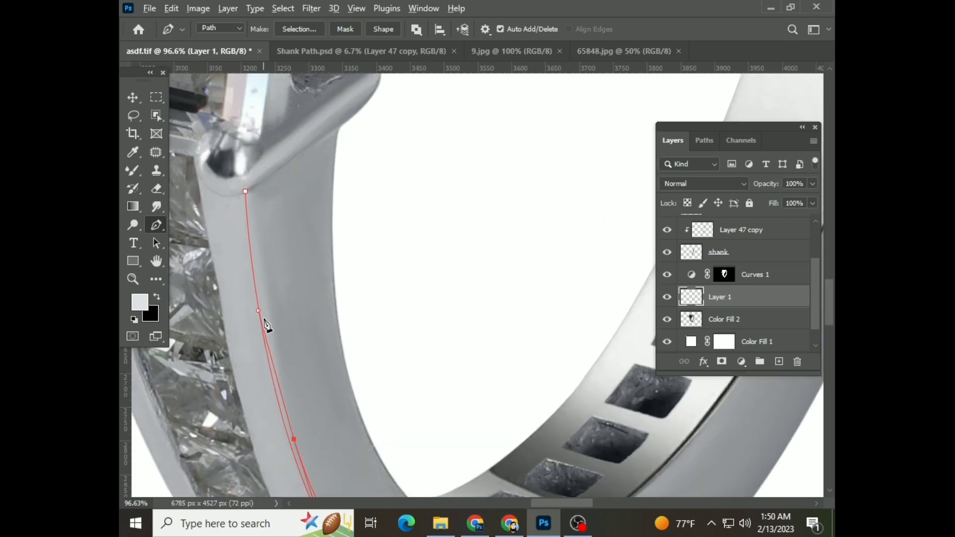
pyautogui.scroll(4, 281, 392)
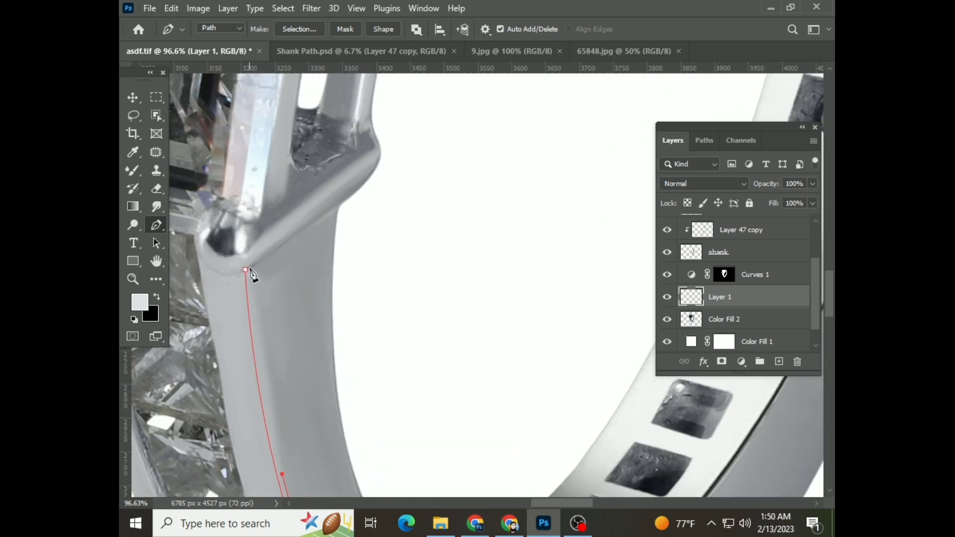
pyautogui.click(245, 269)
pyautogui.scroll(-2, 385, 342)
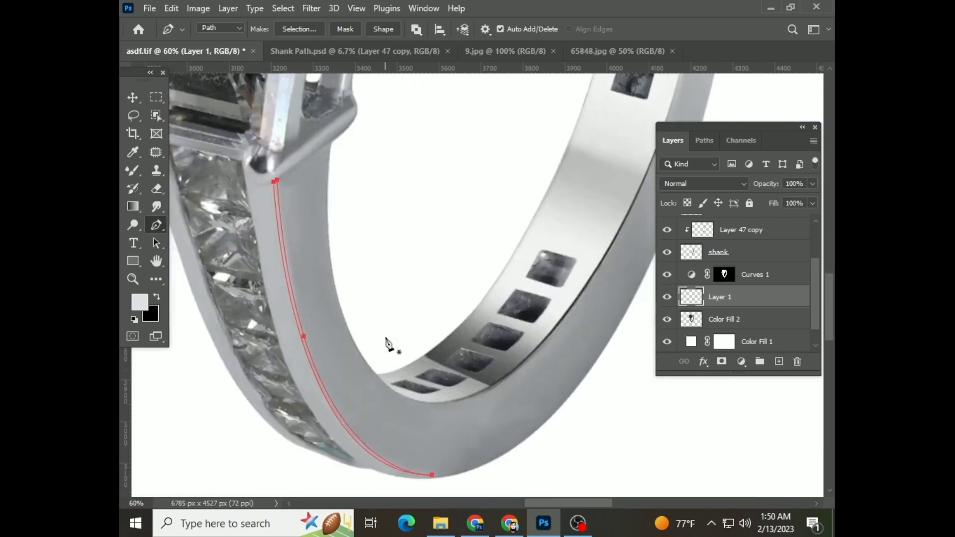
pyautogui.hotkey('ctrl', 'Return')
# Step: Soften the line with Gaussian Blur at a slightly reduced radius
pyautogui.click(312, 8)
pyautogui.moveTo(320, 187)
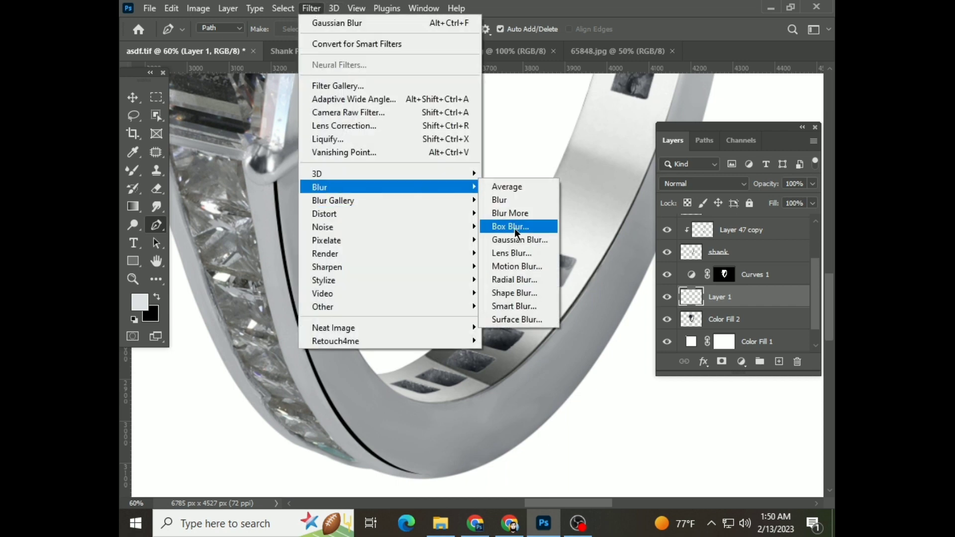
pyautogui.click(520, 241)
pyautogui.moveTo(601, 329); pyautogui.dragTo(600, 329)
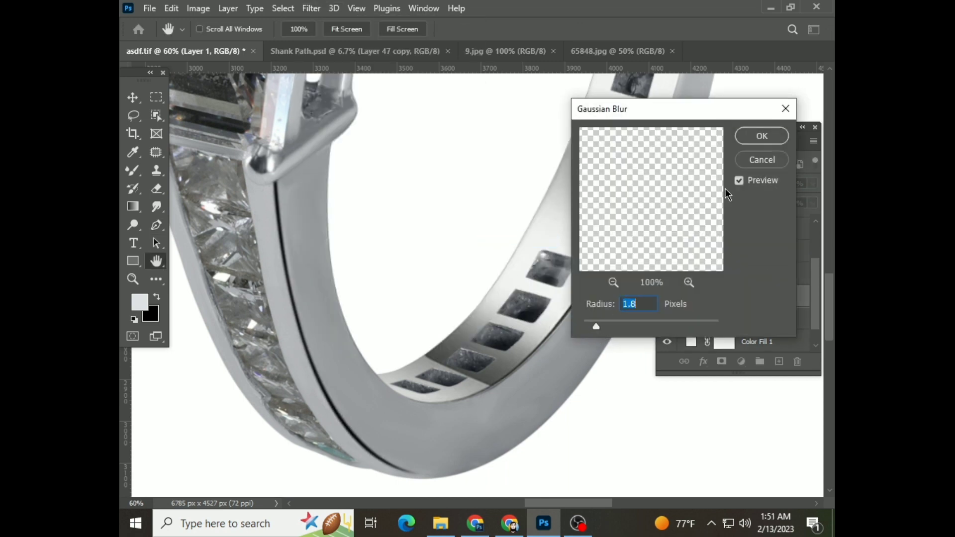
pyautogui.click(762, 136)
# Step: Erase the line's ends with a soft 125 px Eraser and save
pyautogui.rightClick(156, 189)
pyautogui.click(213, 186)
pyautogui.press('[')
pyautogui.press('[')
pyautogui.press('[')
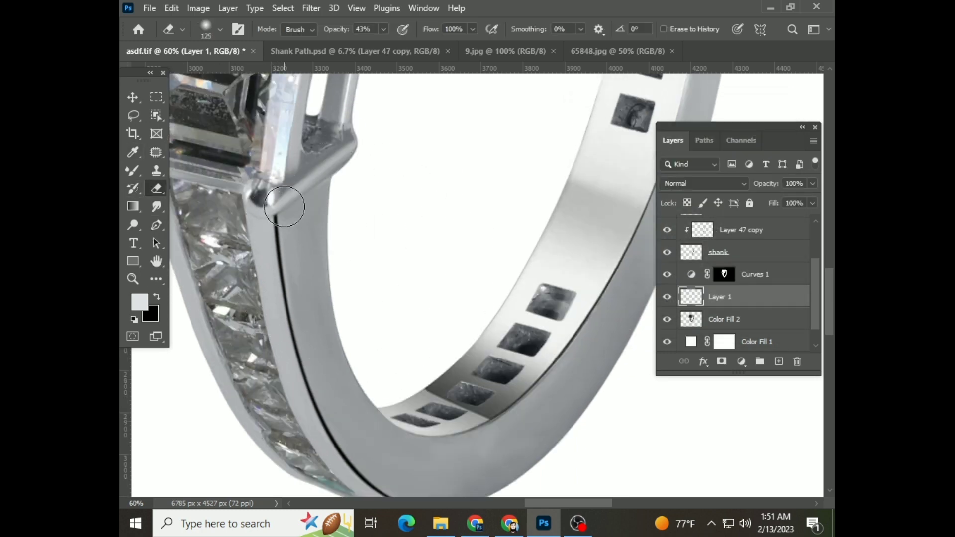
pyautogui.scroll(-3, 349, 279)
pyautogui.press(']')
pyautogui.press(']')
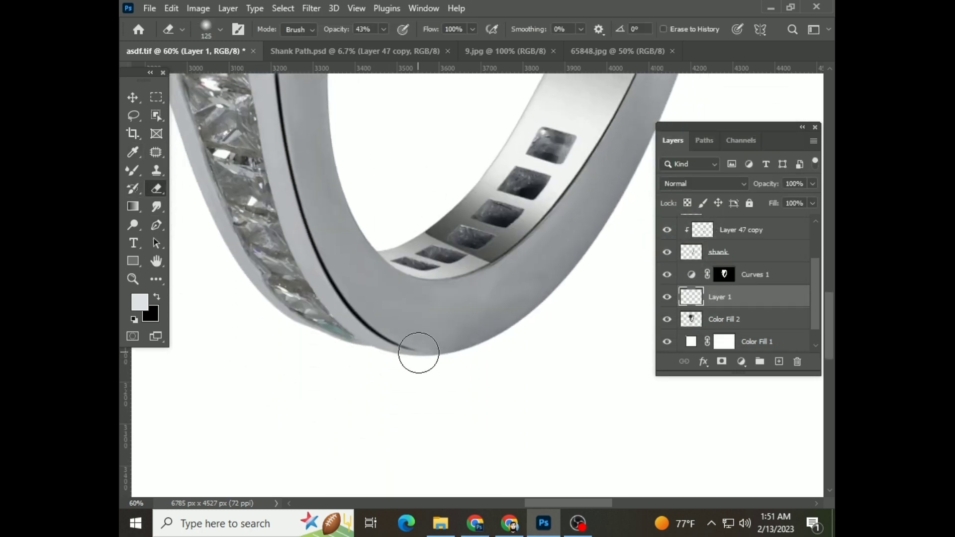
pyautogui.rightClick(420, 339)
pyautogui.press('Return')
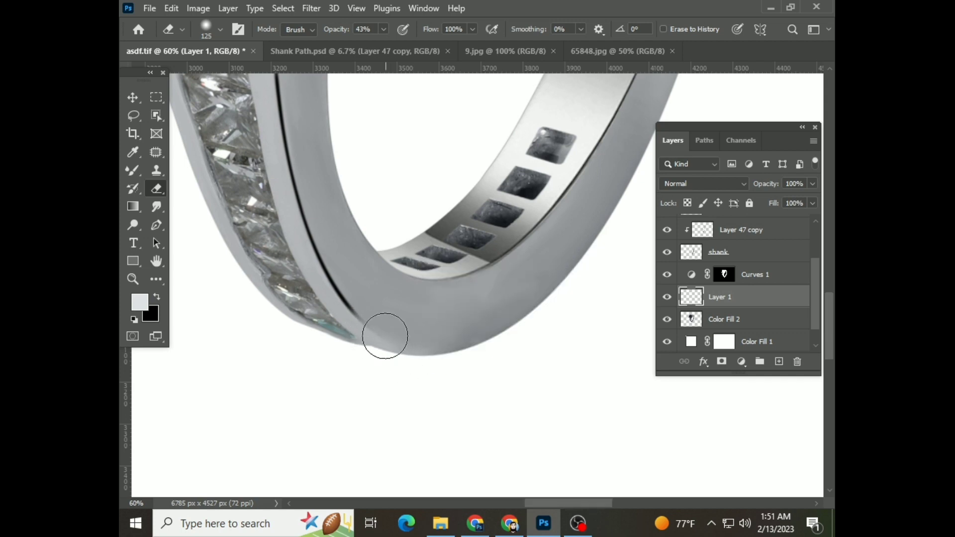
pyautogui.scroll(1, 409, 357)
pyautogui.scroll(-2, 352, 320)
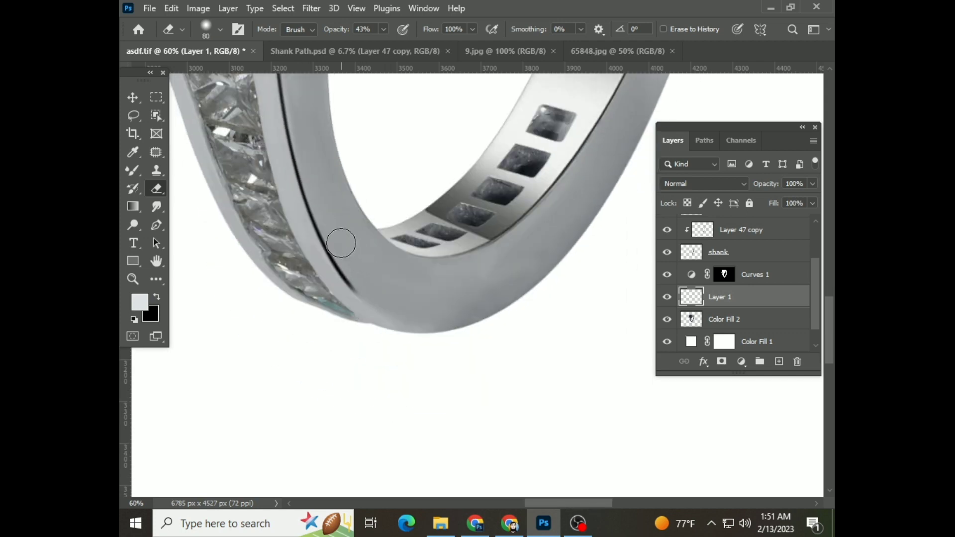
pyautogui.scroll(-2, 363, 264)
pyautogui.hotkey('ctrl', 's')
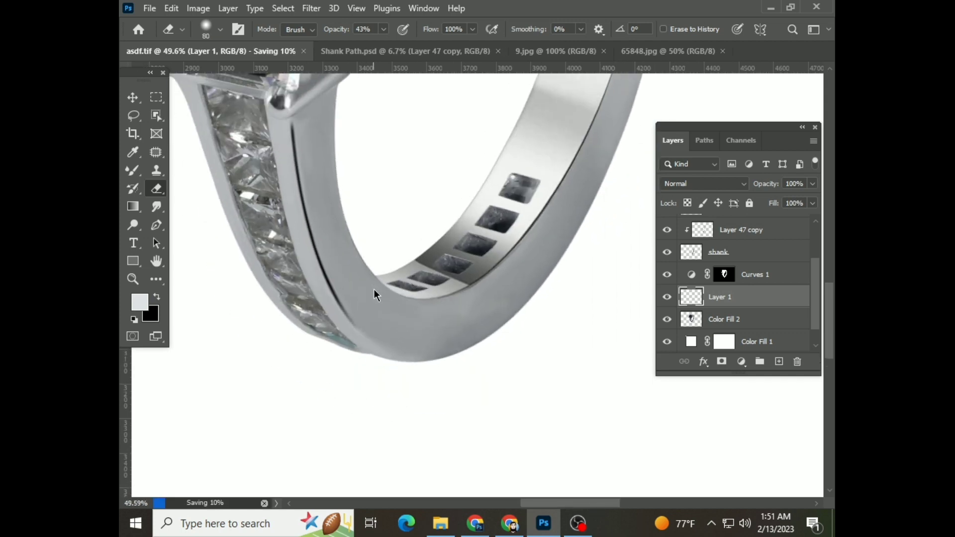
# Step: Lower Layer 1 opacity to 77%, save, and select the Color Fill 2 layer
pyautogui.scroll(2, 371, 299)
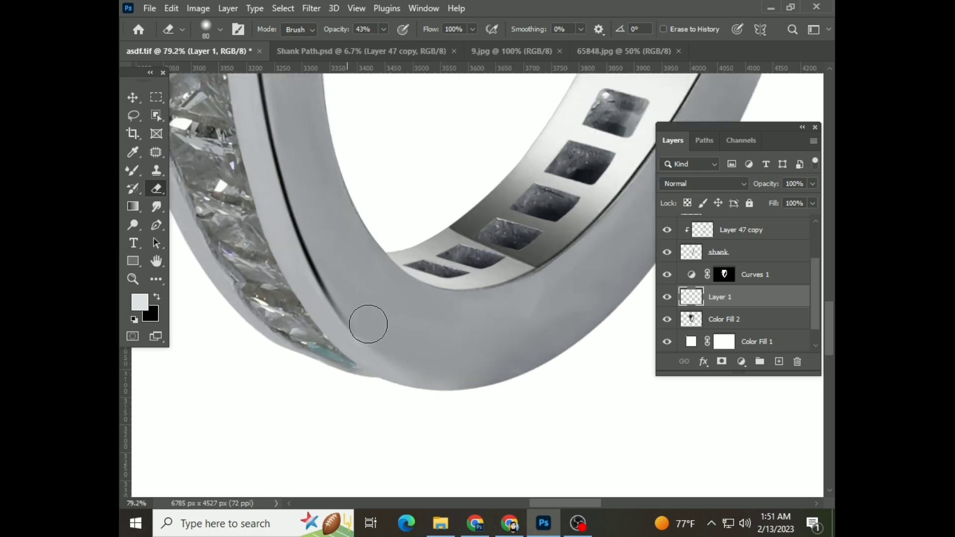
pyautogui.scroll(-2, 417, 347)
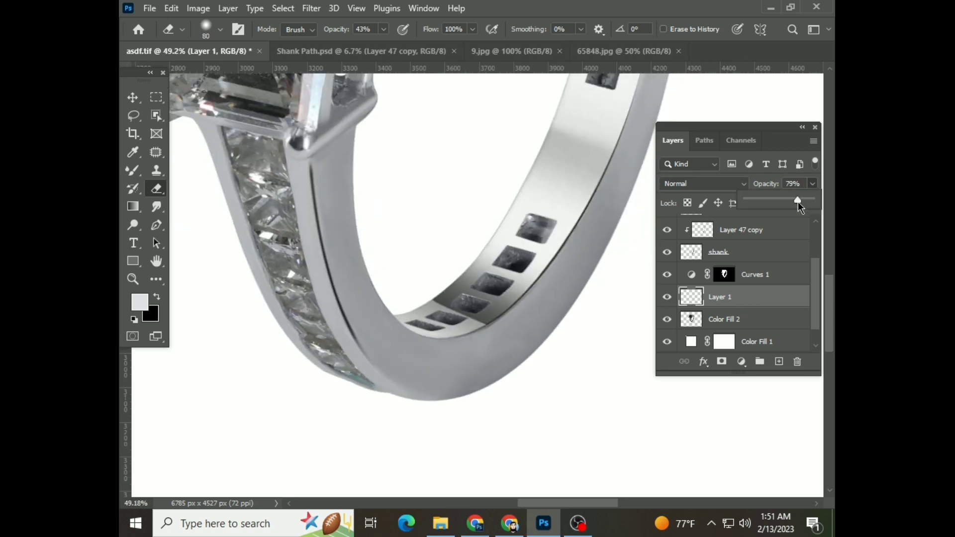
pyautogui.moveTo(800, 207); pyautogui.dragTo(796, 207)
pyautogui.scroll(-3, 505, 279)
pyautogui.hotkey('ctrl', 's')
pyautogui.scroll(2, 493, 133)
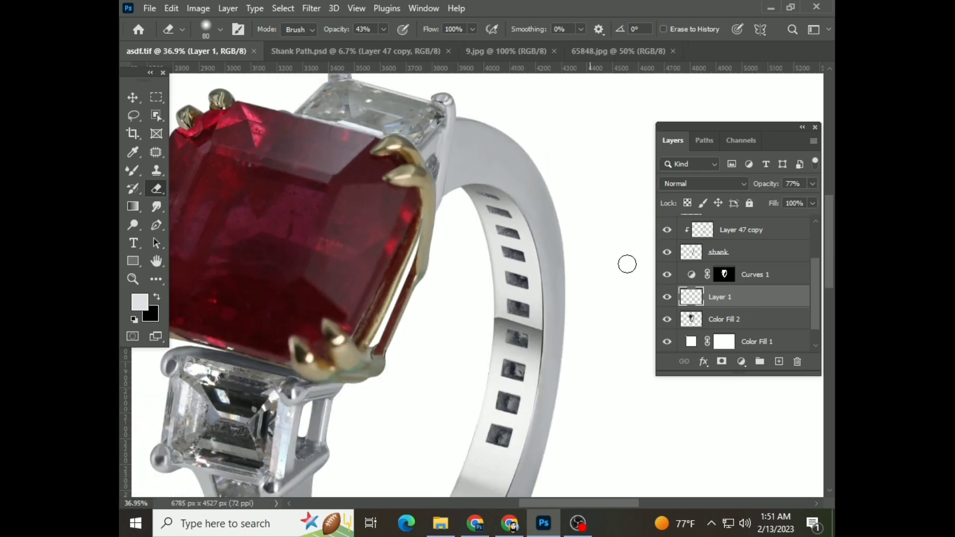
pyautogui.hotkey('alt', '[')
# Step: Switch to the Mixer Brush tool while inspecting the ring
pyautogui.click(133, 171)
pyautogui.scroll(2, 571, 249)
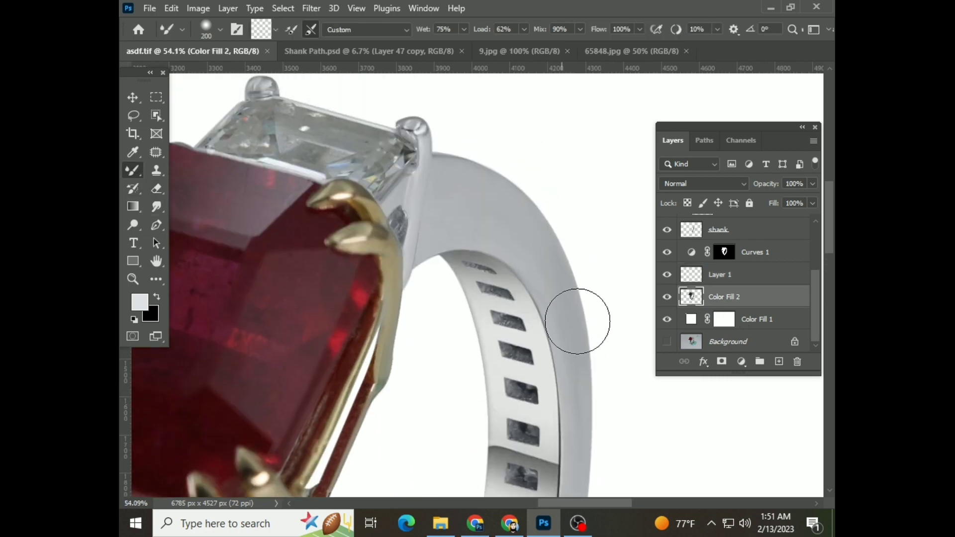
pyautogui.scroll(2, 570, 242)
pyautogui.scroll(-2, 612, 399)
pyautogui.scroll(-2, 559, 342)
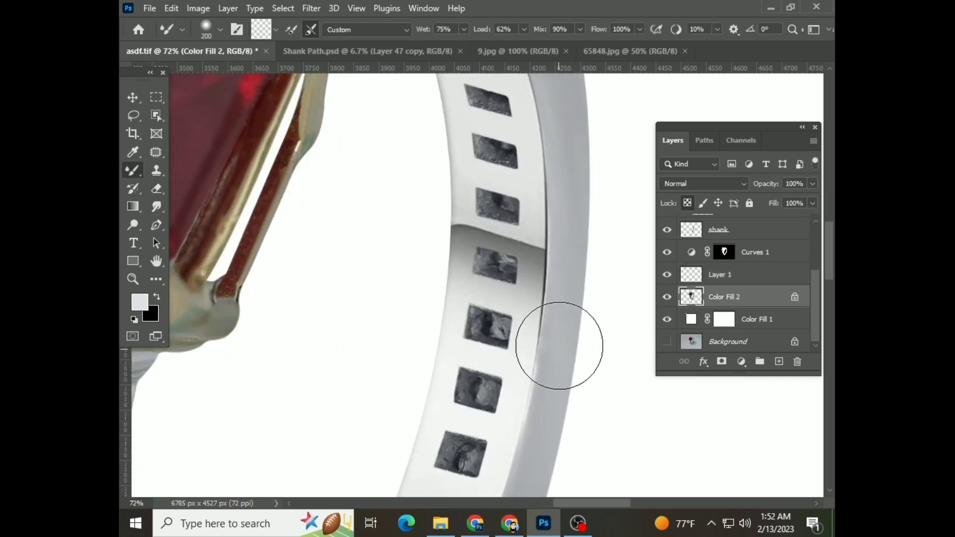
pyautogui.scroll(-2, 498, 389)
pyautogui.scroll(-2, 420, 438)
# Step: Fit the whole ring in view, save, and select the red stone layer
pyautogui.hotkey('ctrl', '0')
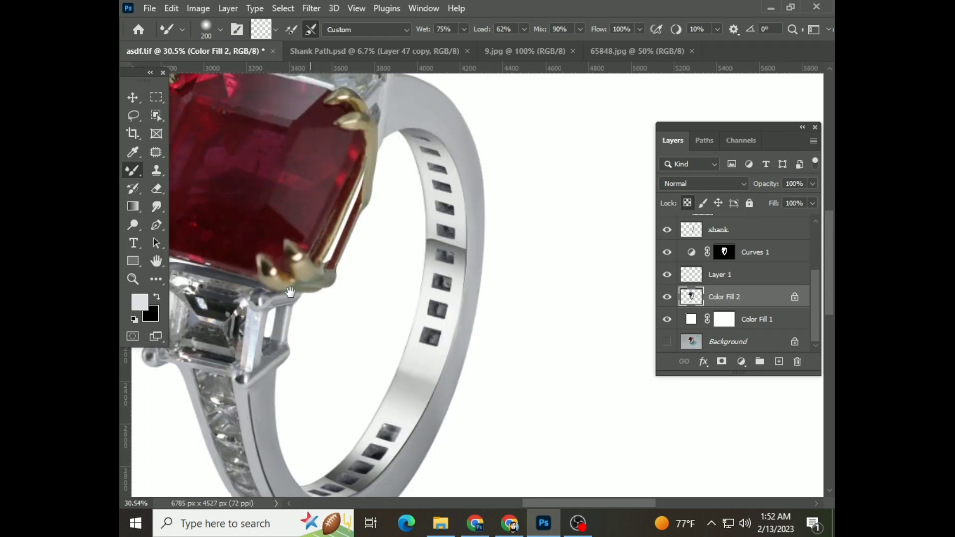
pyautogui.hotkey('ctrl', 's')
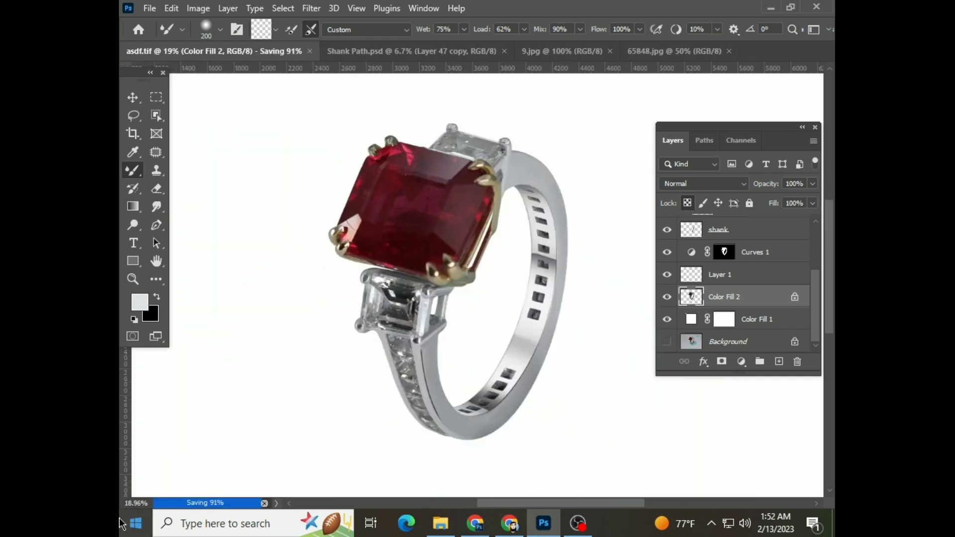
pyautogui.scroll(3, 514, 360)
pyautogui.click(692, 225)
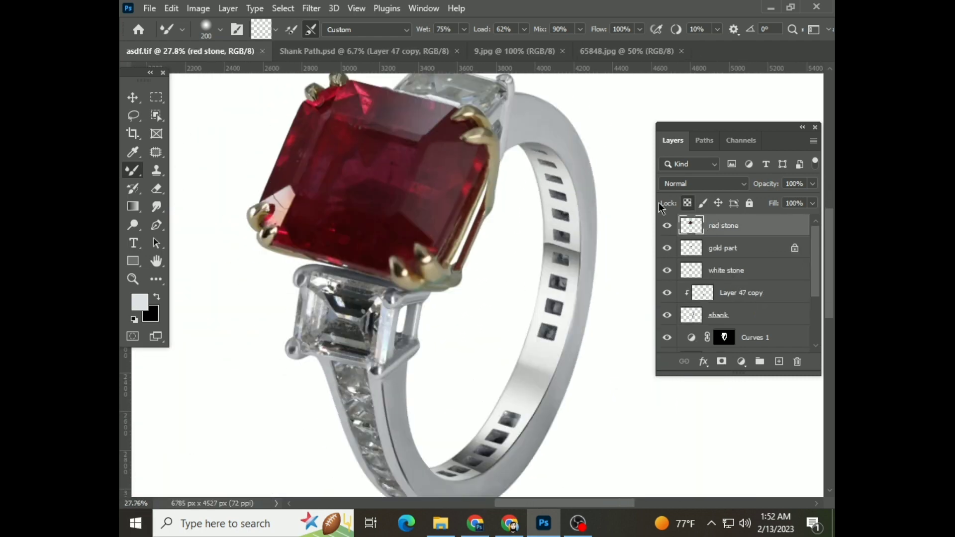
# Step: Heal dark specks on the ruby with a slightly smaller Spot Healing Brush
pyautogui.scroll(3, 351, 164)
pyautogui.click(156, 152)
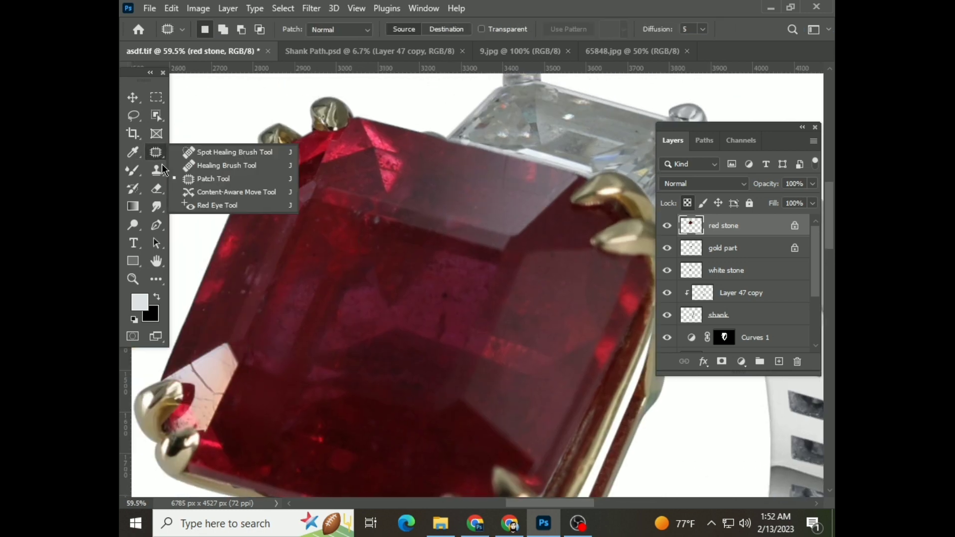
pyautogui.click(220, 152)
pyautogui.scroll(1, 450, 297)
pyautogui.click(459, 302)
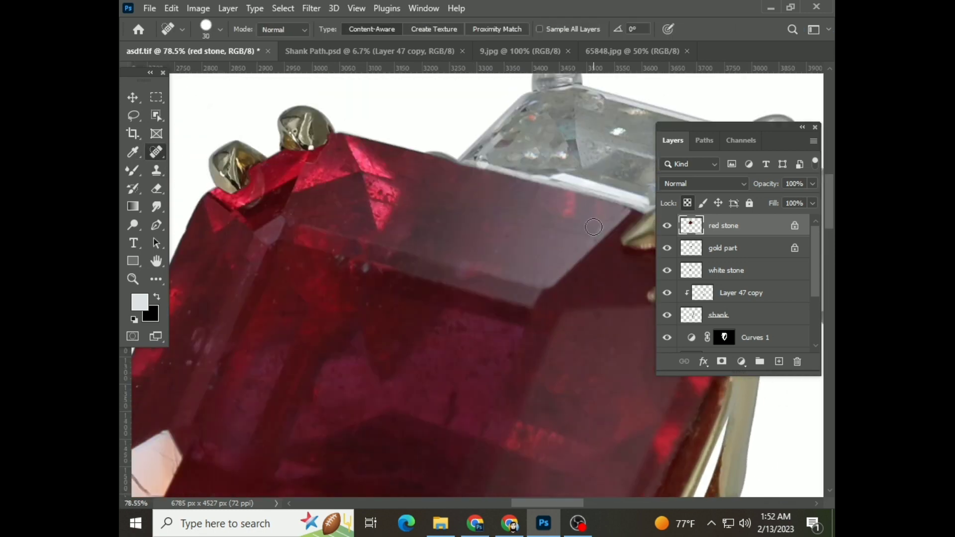
pyautogui.scroll(-1, 384, 239)
pyautogui.press('[')
# Step: Look over the healed ruby and duplicate the red stone layer
pyautogui.scroll(-2, 226, 314)
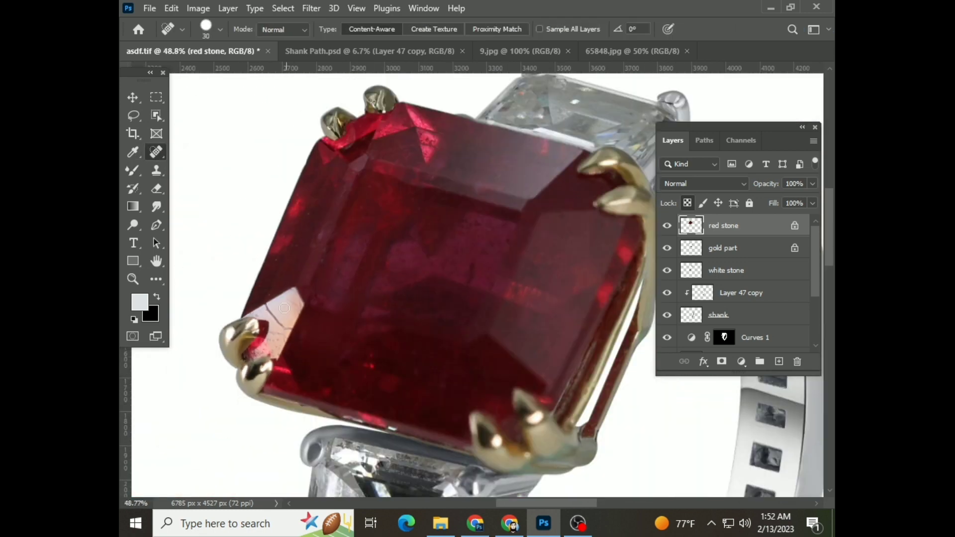
pyautogui.scroll(2, 281, 320)
pyautogui.scroll(3, 281, 320)
pyautogui.scroll(-3, 308, 346)
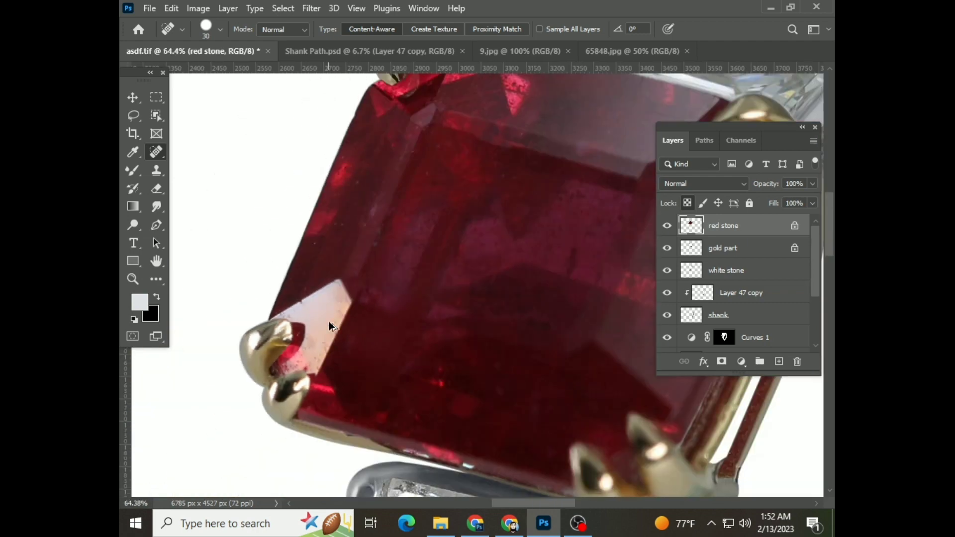
pyautogui.scroll(2, 386, 231)
pyautogui.scroll(-3, 384, 367)
pyautogui.scroll(2, 438, 270)
pyautogui.scroll(-2, 438, 270)
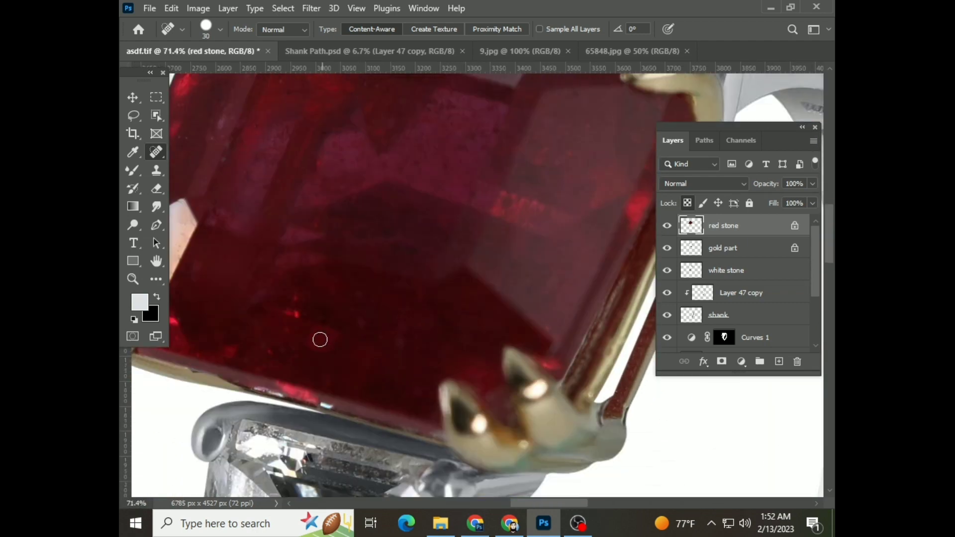
pyautogui.scroll(-1, 319, 337)
pyautogui.hotkey('ctrl', 'j')
# Step: Apply Dust & Scratches to the stone copy and give it a black hiding mask
pyautogui.click(312, 9)
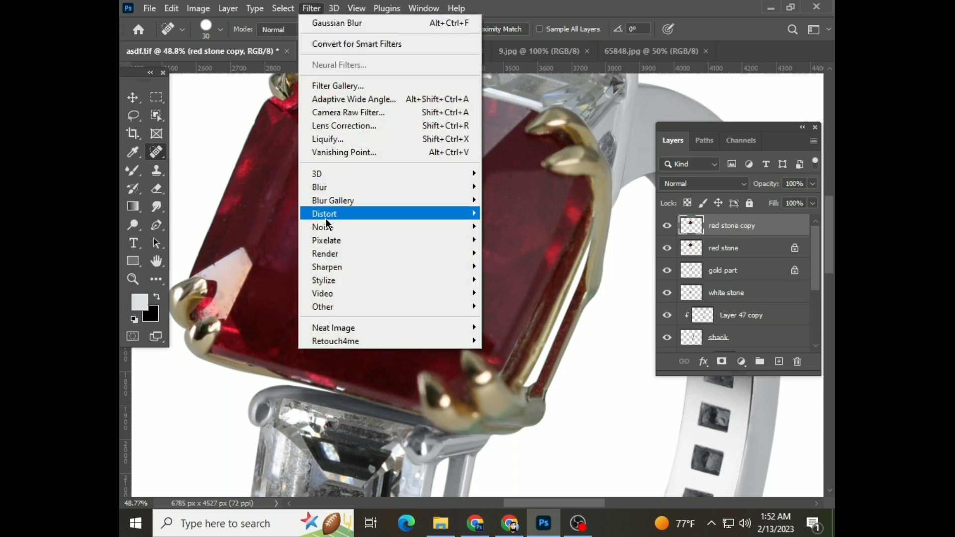
pyautogui.click(521, 250)
pyautogui.press('Return')
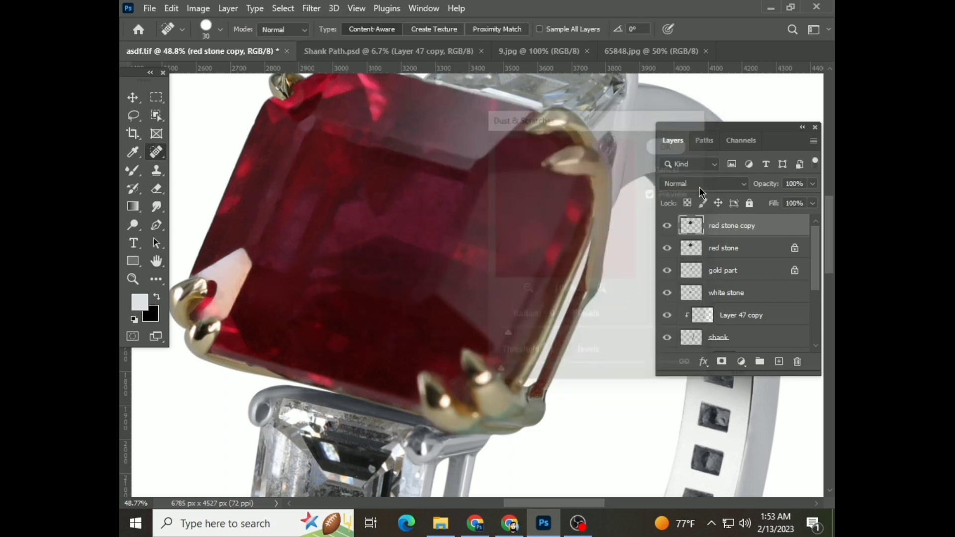
pyautogui.keyDown('alt'); pyautogui.click(722, 362); pyautogui.keyUp('alt')
# Step: Paint white on the mask with a slightly larger Brush to reveal smoothing over the ruby
pyautogui.rightClick(132, 171)
pyautogui.click(174, 171)
pyautogui.scroll(3, 347, 277)
pyautogui.scroll(1, 367, 240)
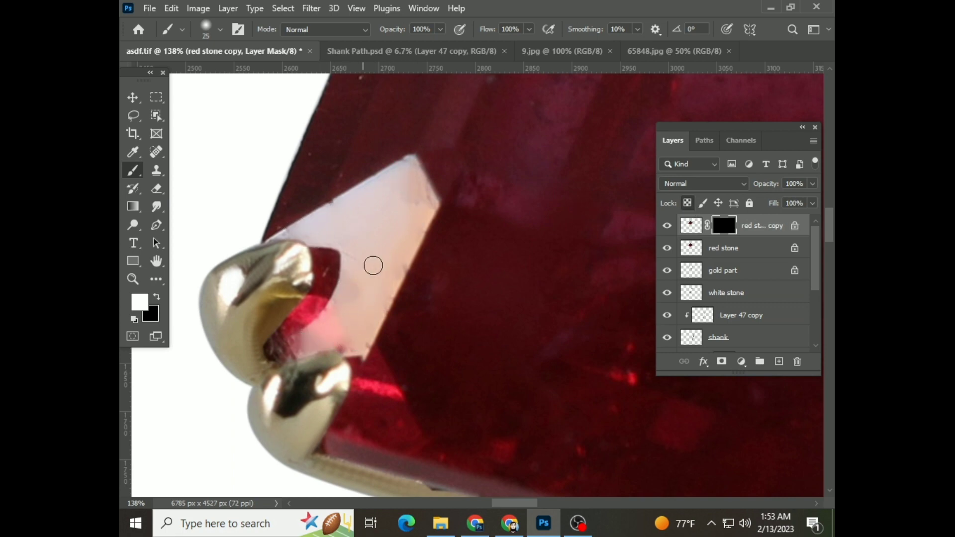
pyautogui.press(']')
pyautogui.scroll(-1, 395, 381)
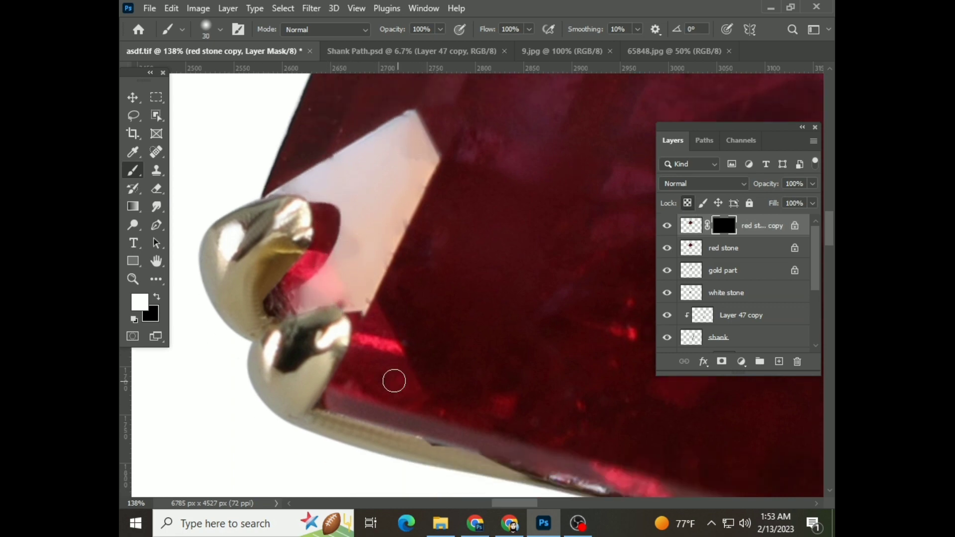
pyautogui.scroll(3, 431, 422)
pyautogui.scroll(-1, 301, 289)
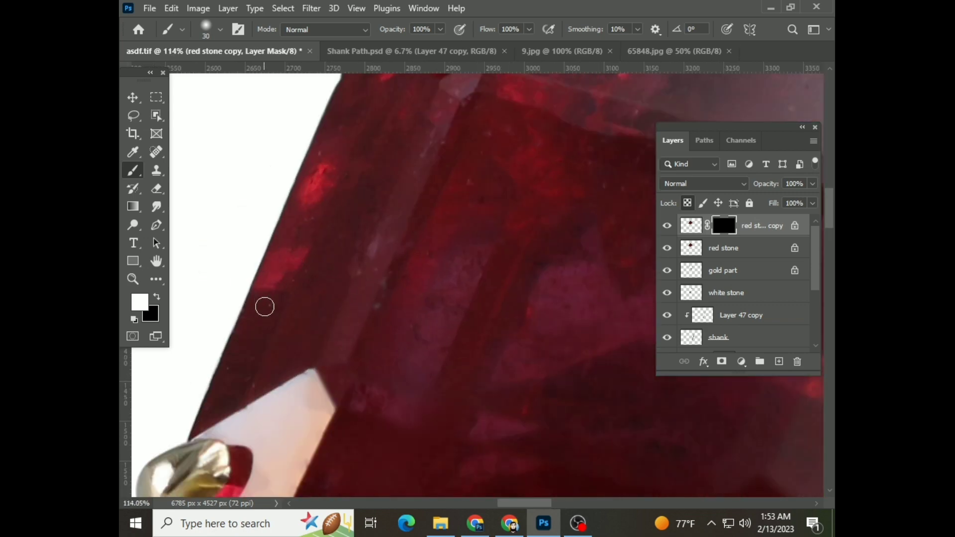
pyautogui.scroll(-5, 368, 320)
pyautogui.hscroll(3, 420, 268)
pyautogui.scroll(3, 557, 241)
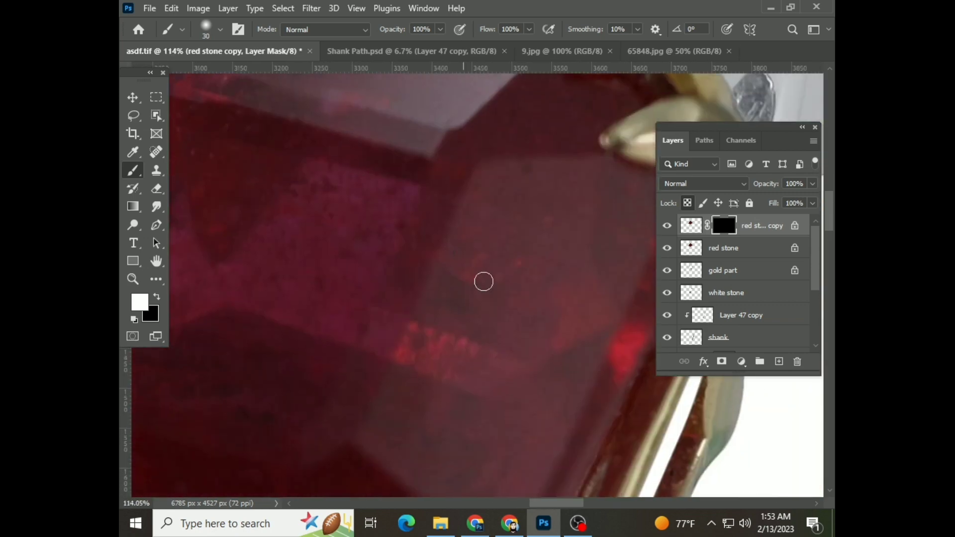
pyautogui.scroll(-2, 310, 303)
pyautogui.scroll(1, 435, 333)
pyautogui.scroll(-2, 435, 333)
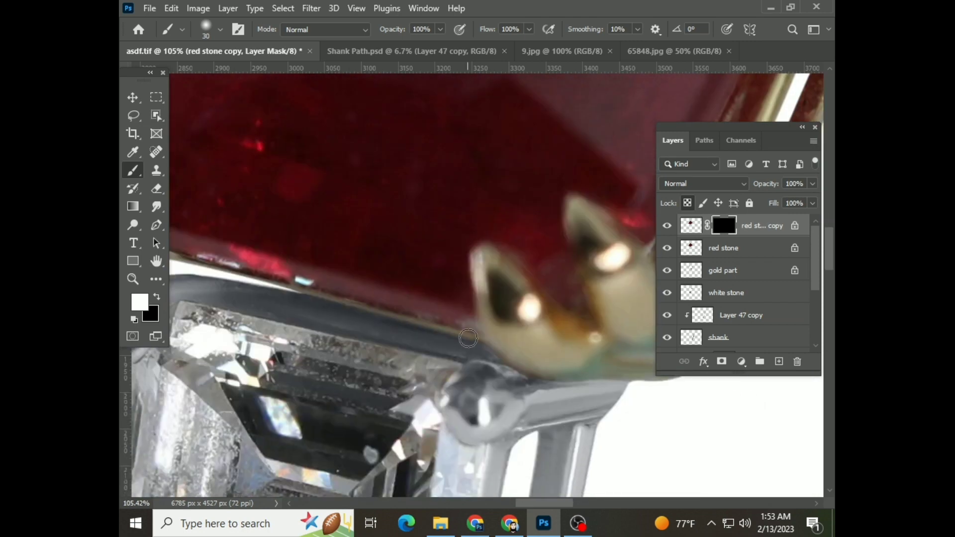
pyautogui.scroll(-2, 471, 330)
pyautogui.scroll(-2, 471, 329)
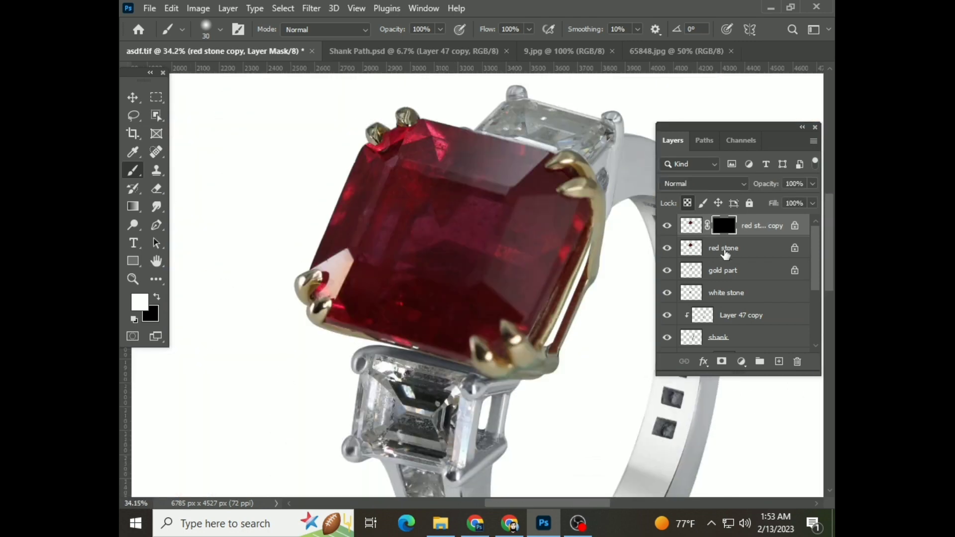
# Step: Merge both red stone layers into one and save
pyautogui.keyDown('shift'); pyautogui.click(726, 254); pyautogui.keyUp('shift')
pyautogui.hotkey('ctrl', 'e')
pyautogui.hotkey('ctrl', 's')
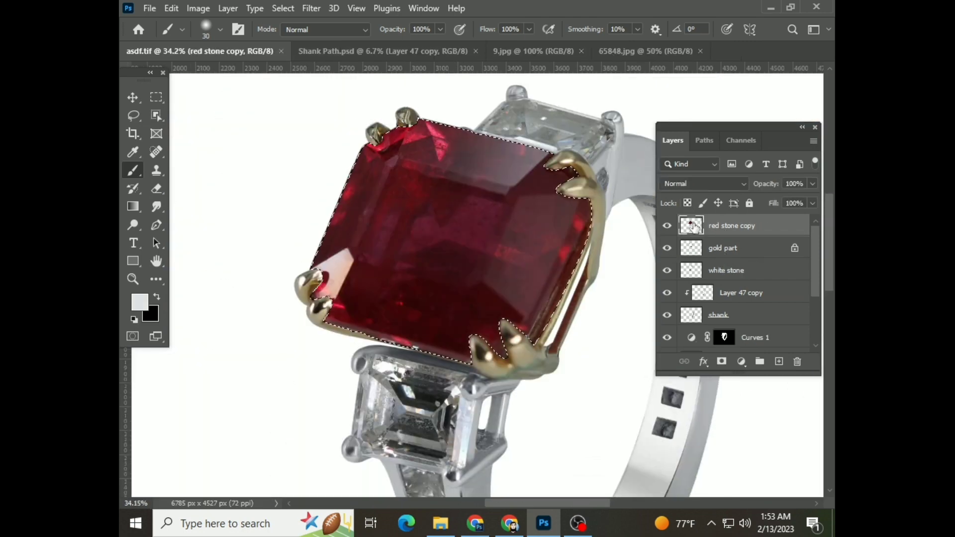
# Step: Apply Camera Raw to the ruby: Exposure +1.85, Clarity +42, Shadows +41, Whites -23
pyautogui.hotkey('ctrl', 'shift', 'a')
pyautogui.moveTo(729, 288); pyautogui.dragTo(760, 288)
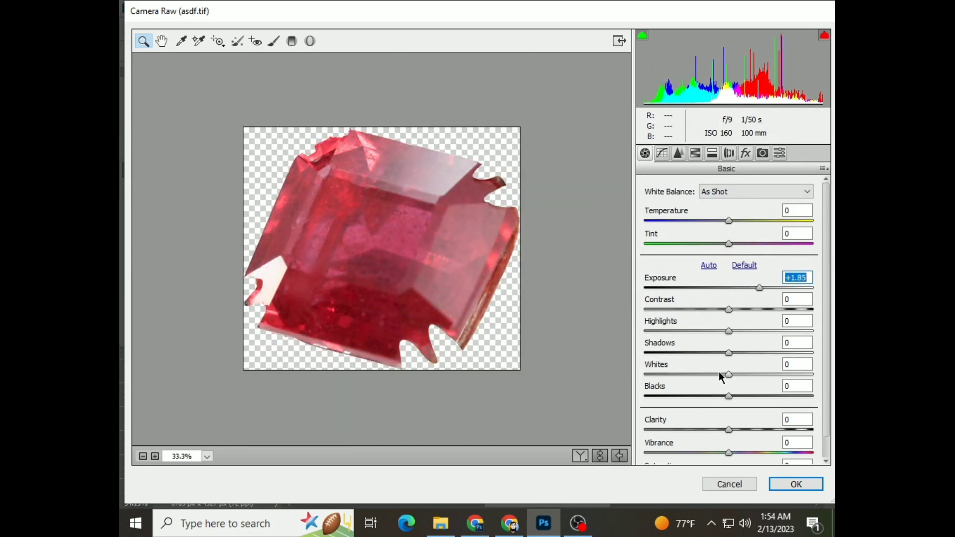
pyautogui.moveTo(704, 431); pyautogui.dragTo(747, 429)
pyautogui.scroll(-1, 701, 432)
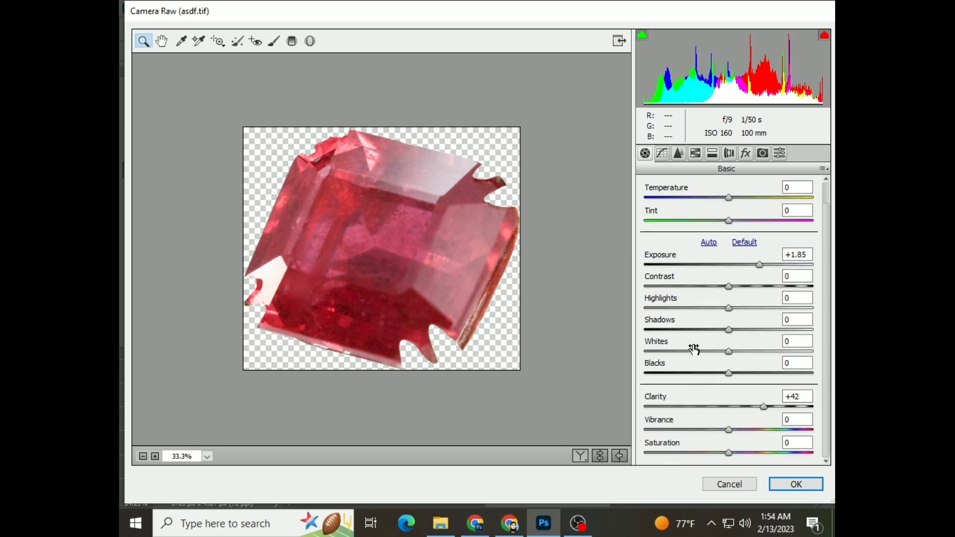
pyautogui.moveTo(742, 351); pyautogui.dragTo(710, 352)
pyautogui.scroll(1, 725, 341)
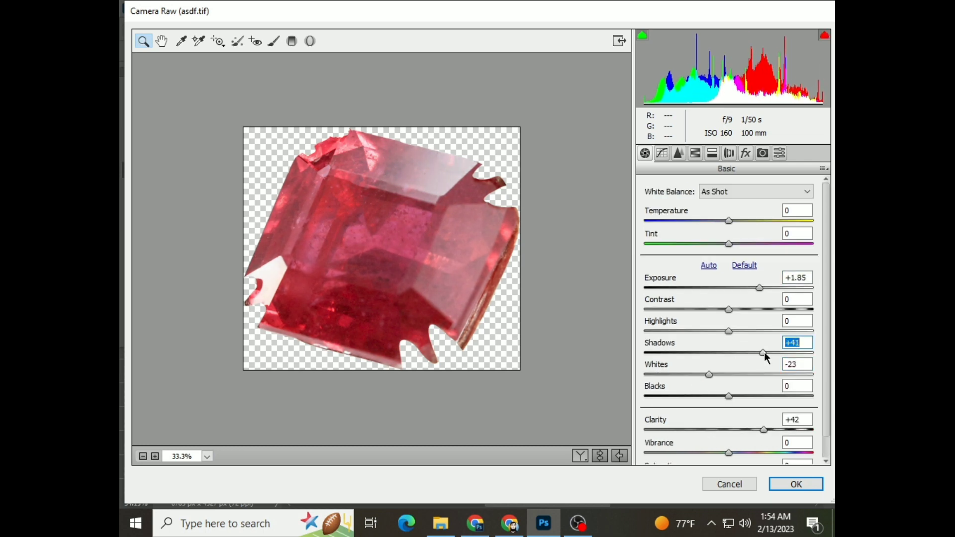
pyautogui.press('Return')
# Step: Clear the stone selection and select the gold part layer
pyautogui.scroll(-3, 445, 372)
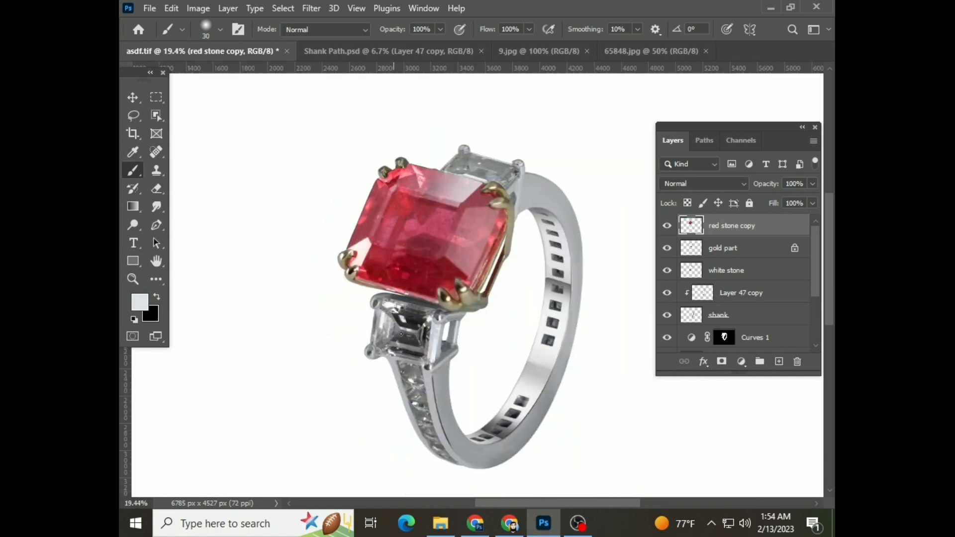
pyautogui.scroll(1, 445, 371)
pyautogui.hotkey('ctrl', 'd')
pyautogui.click(693, 248)
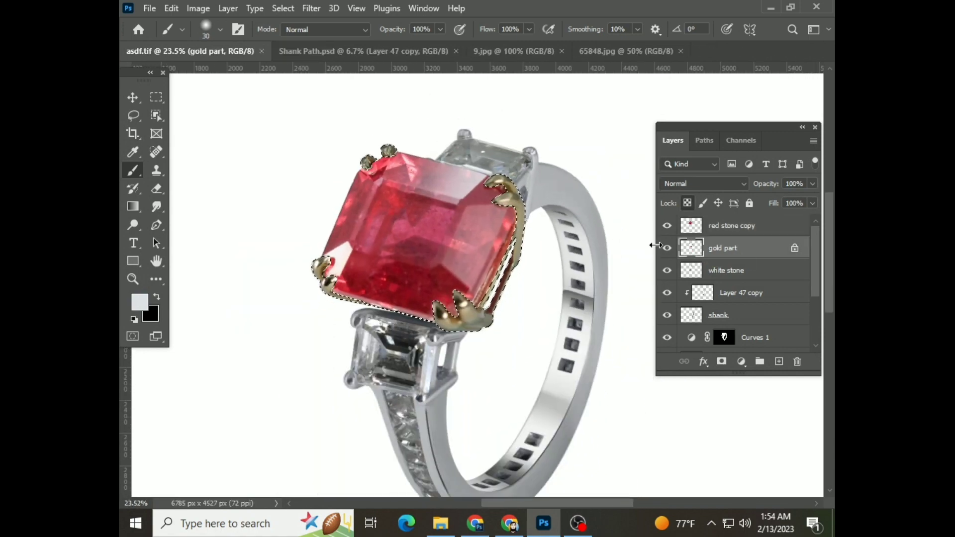
pyautogui.click(139, 302)
pyautogui.press('Escape')
pyautogui.click(626, 51)
# Step: Sample the gold from the earrings image 9.jpg as foreground colour, then return to the ring
pyautogui.click(514, 51)
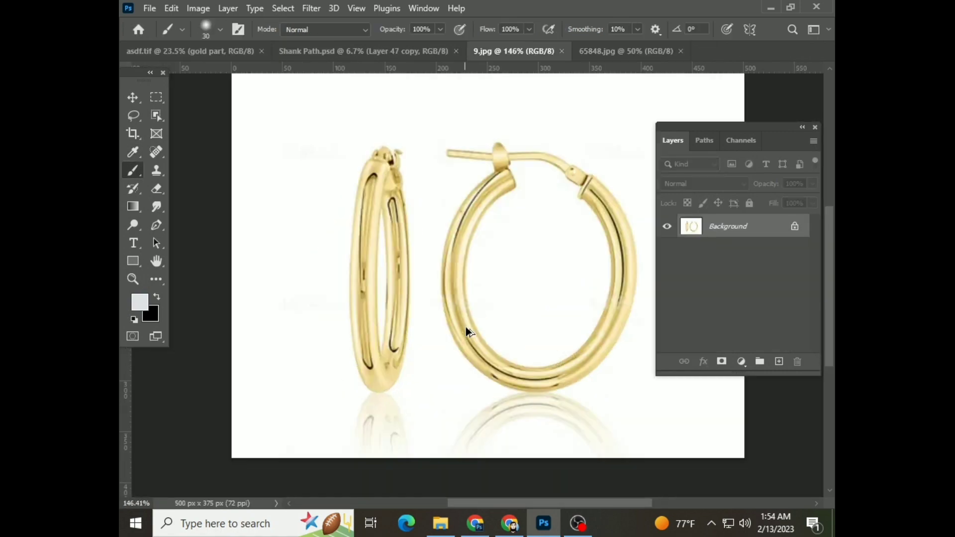
pyautogui.scroll(5, 466, 326)
pyautogui.click(140, 302)
pyautogui.click(294, 179)
pyautogui.click(603, 259)
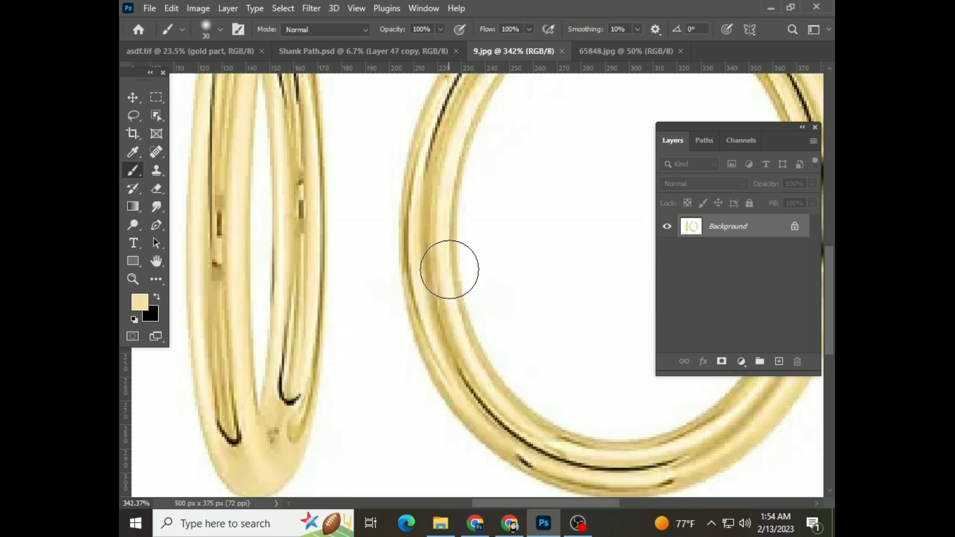
pyautogui.scroll(-3, 448, 267)
pyautogui.click(202, 51)
# Step: Add a gold Solid Color fill layer with a blending mode over the prongs
pyautogui.click(742, 362)
pyautogui.click(746, 118)
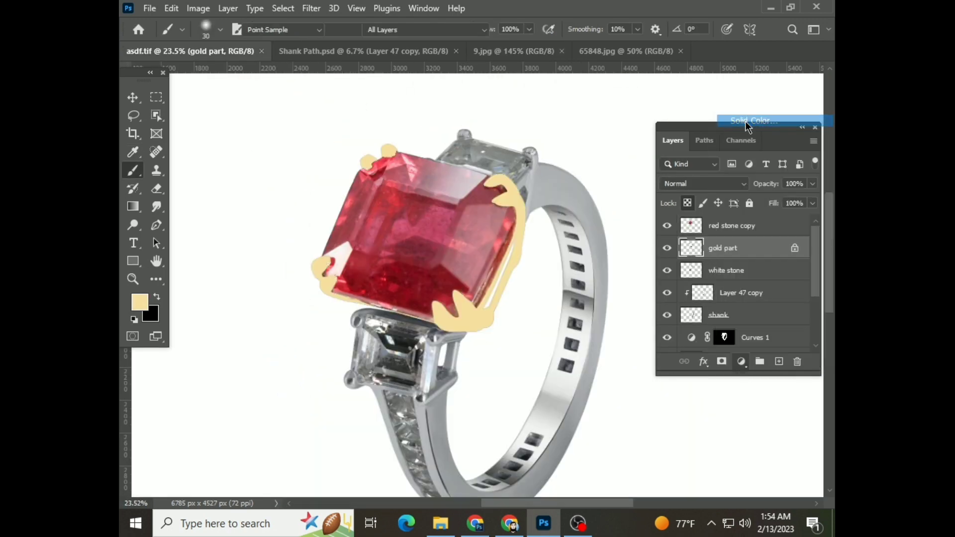
pyautogui.click(602, 260)
pyautogui.click(703, 184)
pyautogui.click(704, 486)
# Step: Load the prongs as a selection and add a Curves layer brightening the gold
pyautogui.click(731, 270)
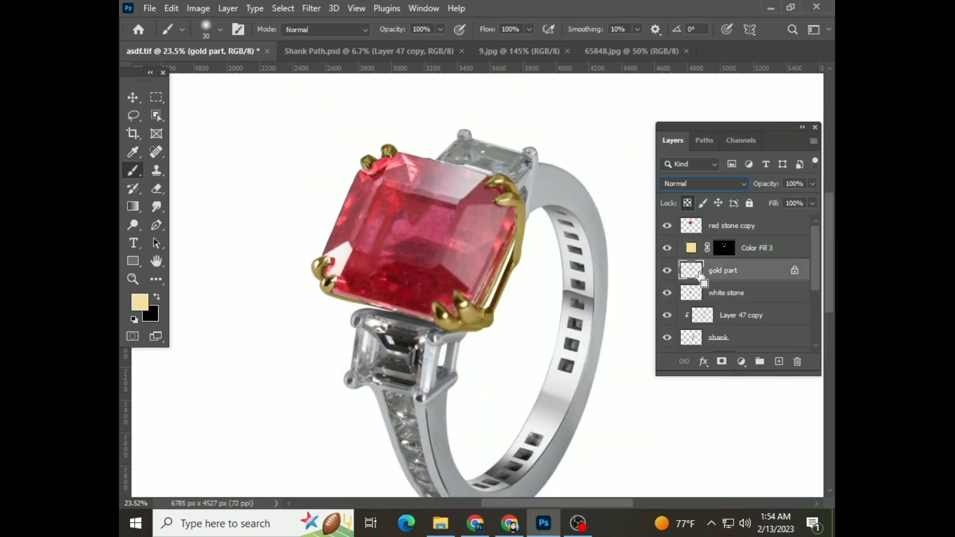
pyautogui.keyDown('ctrl'); pyautogui.click(692, 271); pyautogui.keyUp('ctrl')
pyautogui.click(741, 362)
pyautogui.click(761, 218)
pyautogui.moveTo(677, 288); pyautogui.dragTo(676, 276)
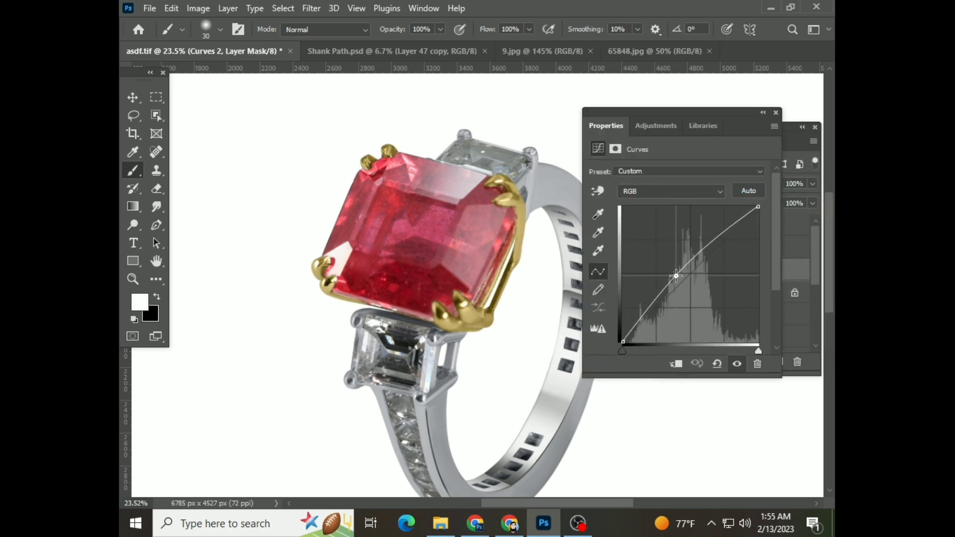
pyautogui.click(776, 113)
# Step: Switch to the Mixer Brush on the gold part, then select the white stone layer
pyautogui.scroll(5, 514, 269)
pyautogui.scroll(-1, 514, 269)
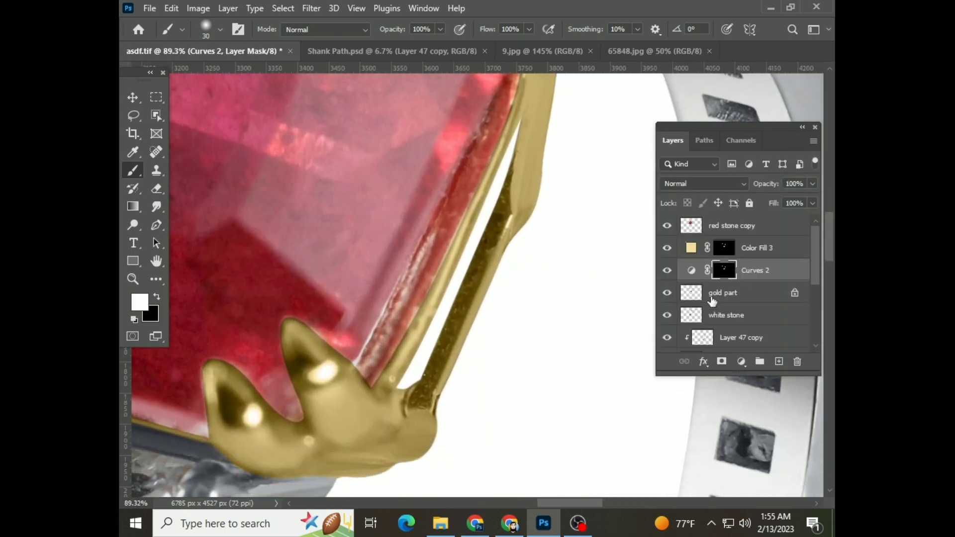
pyautogui.click(727, 292)
pyautogui.rightClick(136, 173)
pyautogui.click(189, 214)
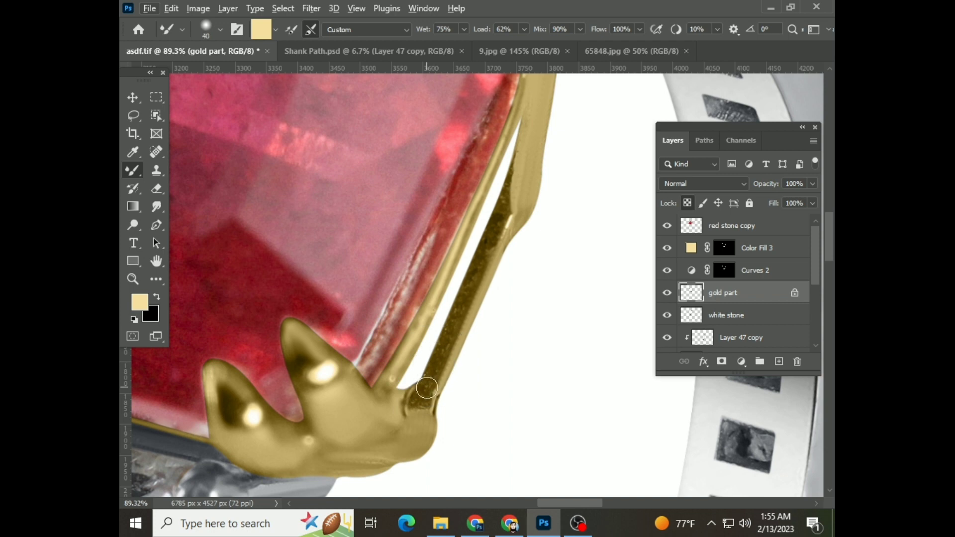
pyautogui.scroll(-3, 446, 348)
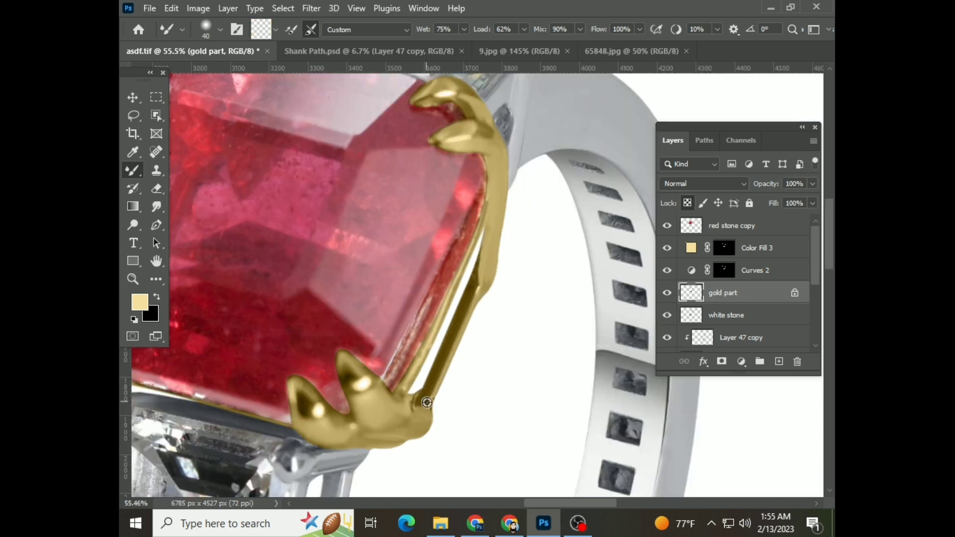
pyautogui.scroll(-3, 433, 378)
pyautogui.scroll(-2, 424, 402)
pyautogui.scroll(-1, 736, 298)
pyautogui.click(728, 273)
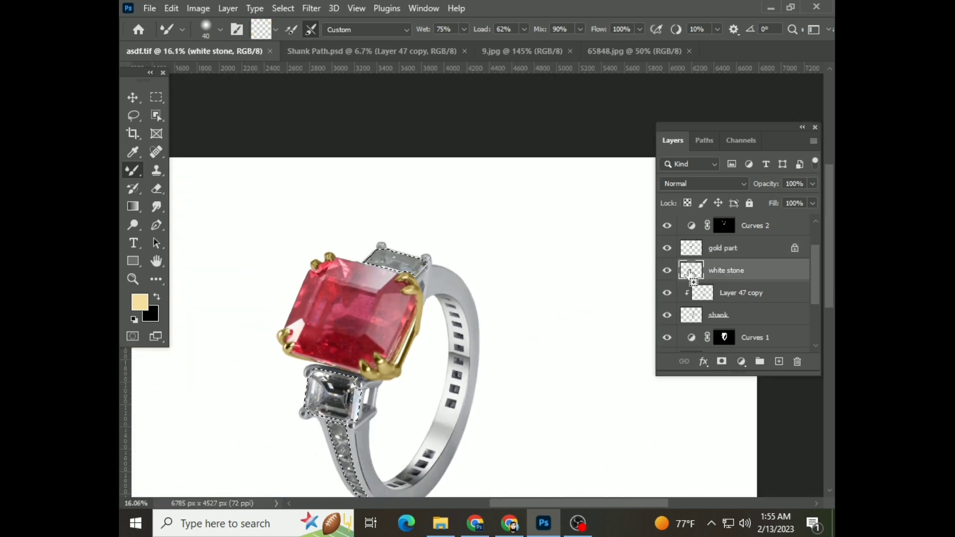
# Step: Brighten the side diamonds in Camera Raw by raising exposure and highlights
pyautogui.hotkey('ctrl', 'shift', 'a')
pyautogui.moveTo(736, 287); pyautogui.dragTo(743, 288)
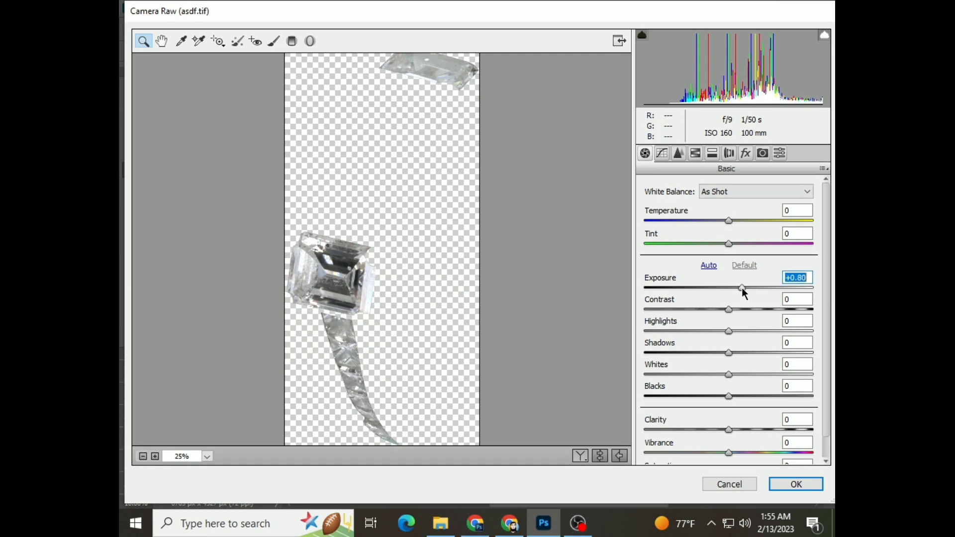
pyautogui.moveTo(729, 331); pyautogui.dragTo(762, 331)
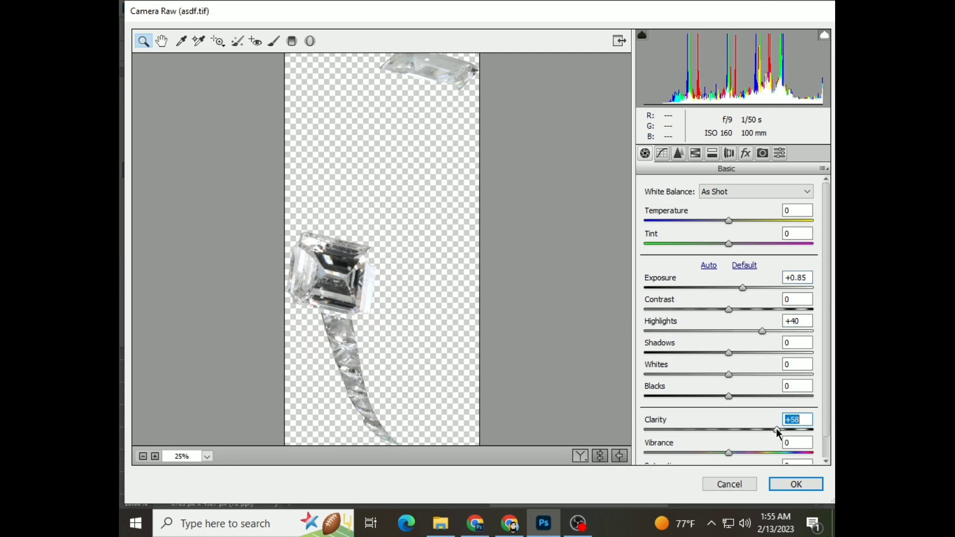
pyautogui.click(796, 484)
pyautogui.scroll(5, 422, 275)
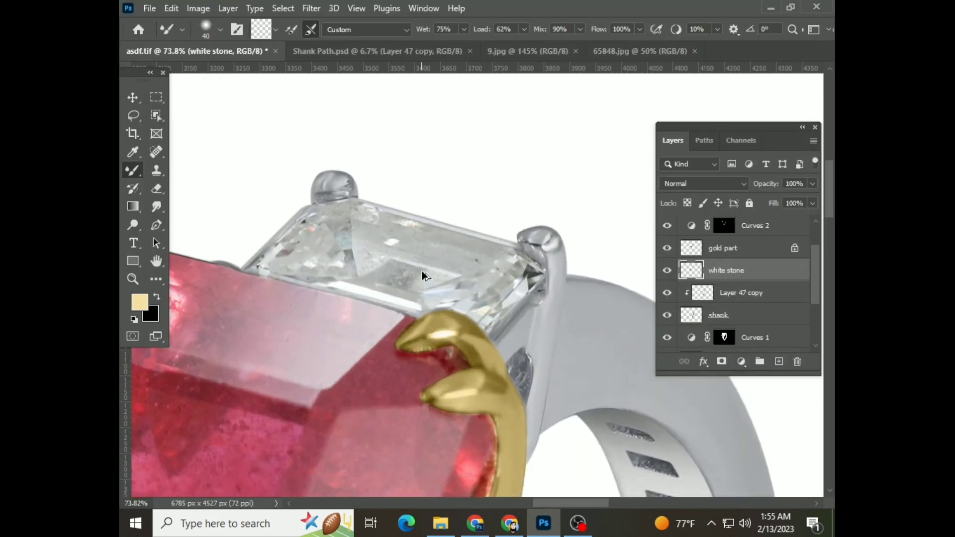
pyautogui.scroll(-5, 422, 275)
pyautogui.scroll(2, 313, 367)
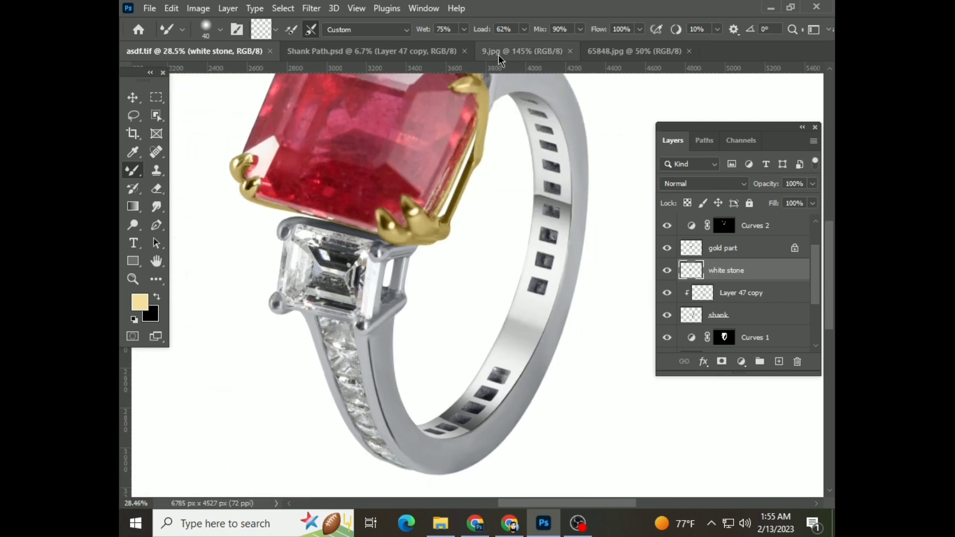
# Step: Bring the blue emerald-cut stone from Shank Path.psd, scaled to about 62%, onto the side setting
pyautogui.click(373, 51)
pyautogui.press('v')
pyautogui.moveTo(267, 410)
pyautogui.mouseDown()
pyautogui.moveTo(196, 51)
pyautogui.moveTo(311, 307)
pyautogui.moveTo(336, 262)
pyautogui.mouseUp()
pyautogui.hotkey('ctrl', 't')
pyautogui.scroll(3, 349, 249)
pyautogui.moveTo(344, 225); pyautogui.dragTo(357, 228)
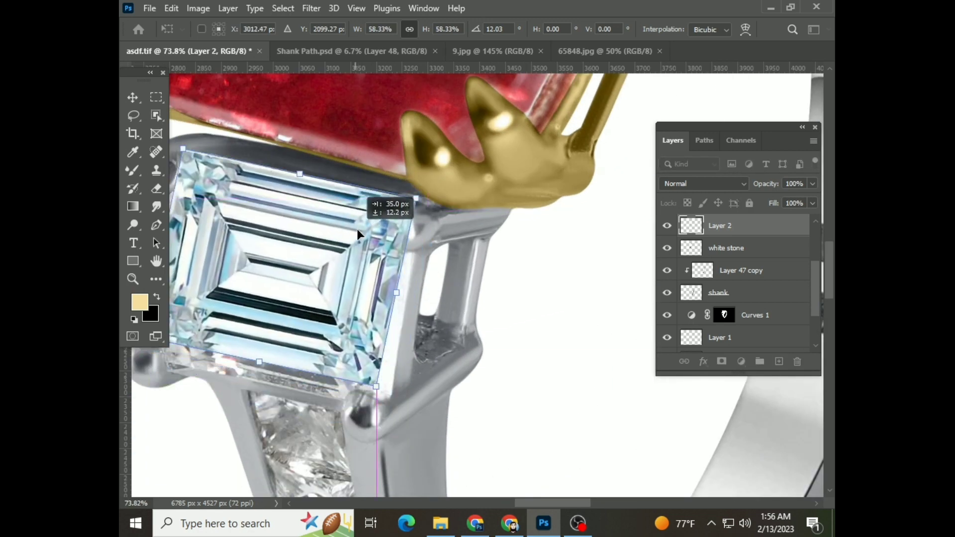
pyautogui.moveTo(376, 388); pyautogui.dragTo(384, 398)
pyautogui.moveTo(263, 296); pyautogui.dragTo(351, 326)
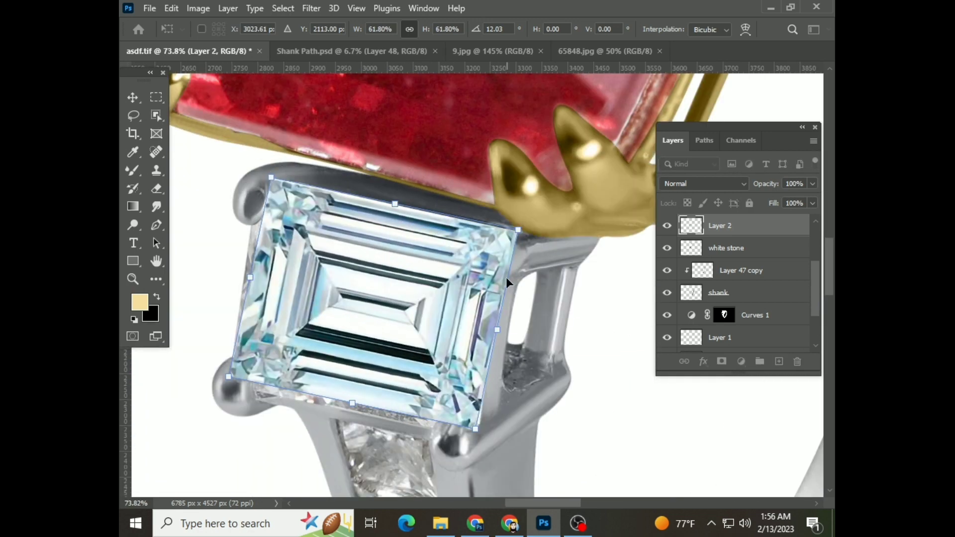
pyautogui.moveTo(323, 222); pyautogui.dragTo(321, 226)
pyautogui.scroll(2, 723, 263)
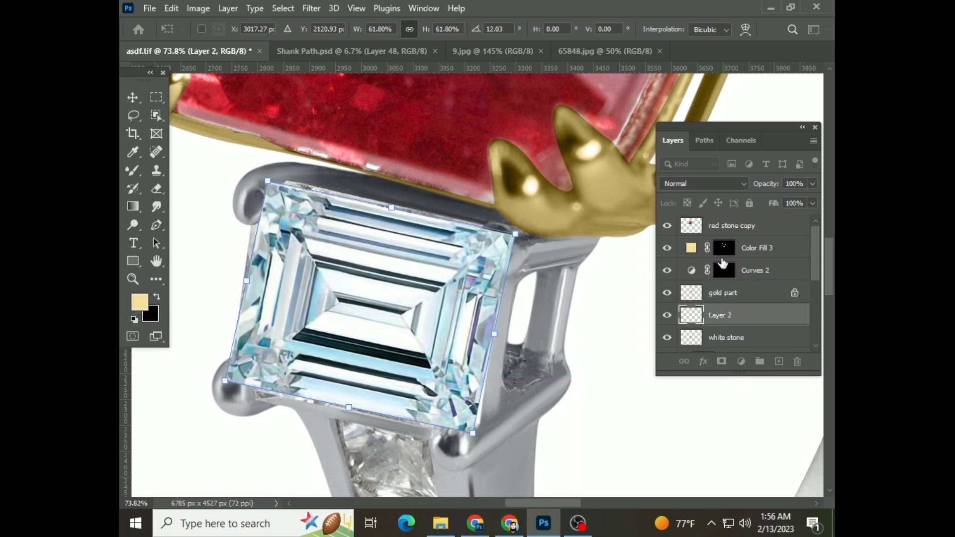
pyautogui.scroll(-1, 730, 311)
pyautogui.press('Return')
# Step: Clip the new stone to the white stone layer and warp its corners to fit the setting
pyautogui.rightClick(728, 296)
pyautogui.click(617, 292)
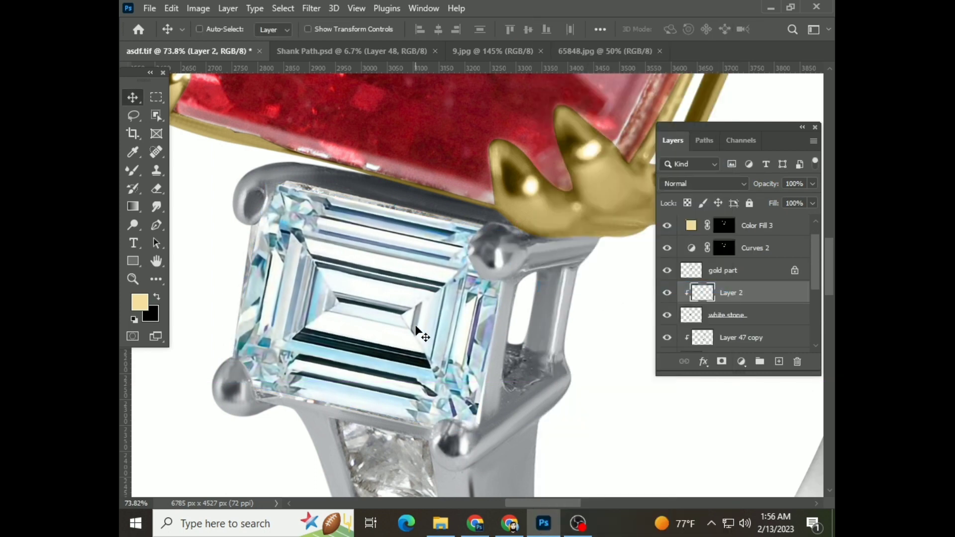
pyautogui.hotkey('ctrl', 't')
pyautogui.rightClick(351, 273)
pyautogui.click(379, 307)
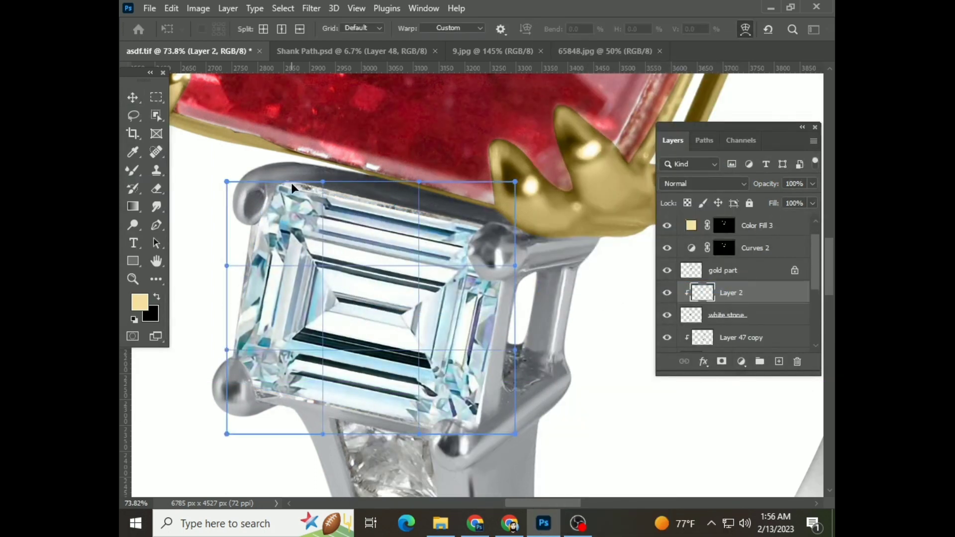
pyautogui.moveTo(227, 182); pyautogui.dragTo(195, 165)
pyautogui.moveTo(227, 434); pyautogui.dragTo(230, 467)
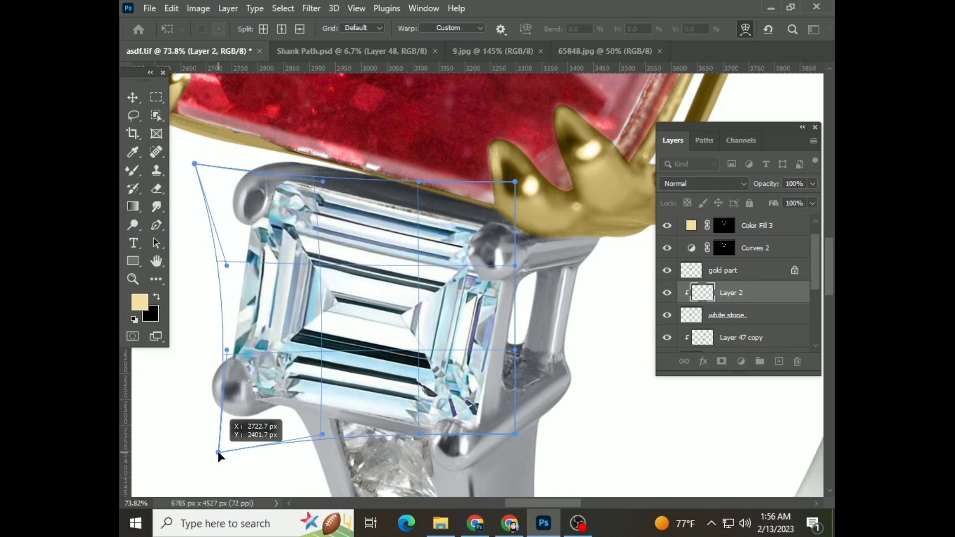
pyautogui.moveTo(421, 435); pyautogui.dragTo(427, 448)
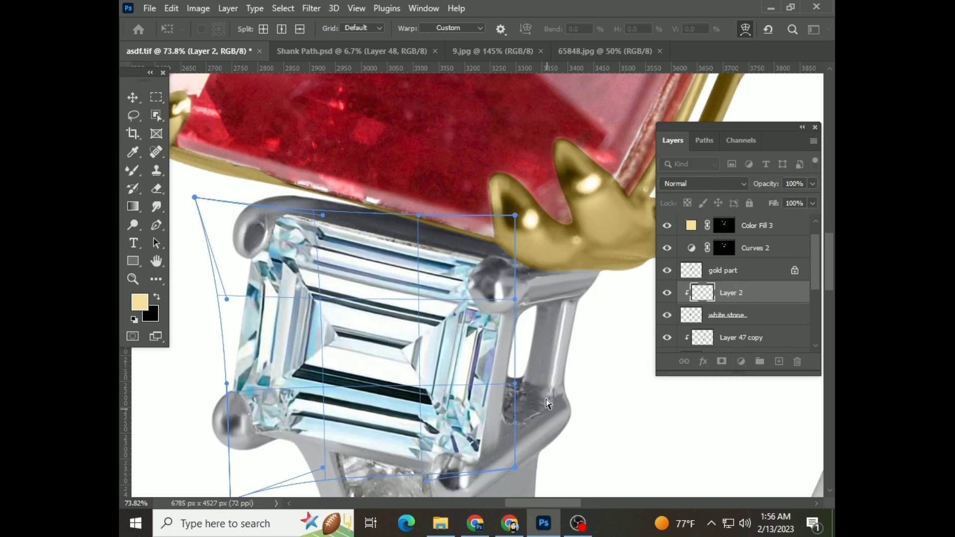
pyautogui.scroll(2, 427, 447)
pyautogui.moveTo(516, 215); pyautogui.dragTo(543, 204)
pyautogui.moveTo(323, 215); pyautogui.dragTo(328, 205)
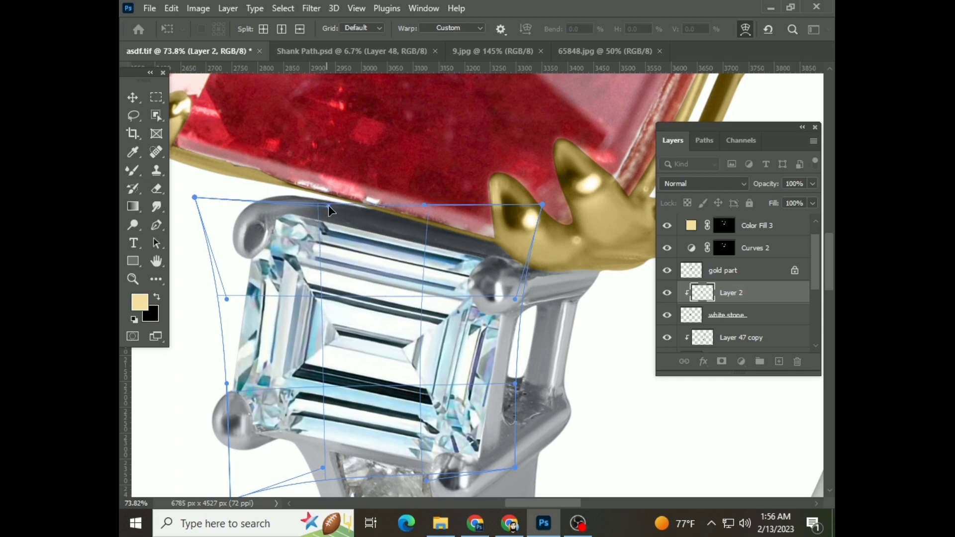
pyautogui.press('Return')
pyautogui.scroll(-2, 329, 205)
pyautogui.scroll(-3, 402, 315)
pyautogui.scroll(4, 406, 372)
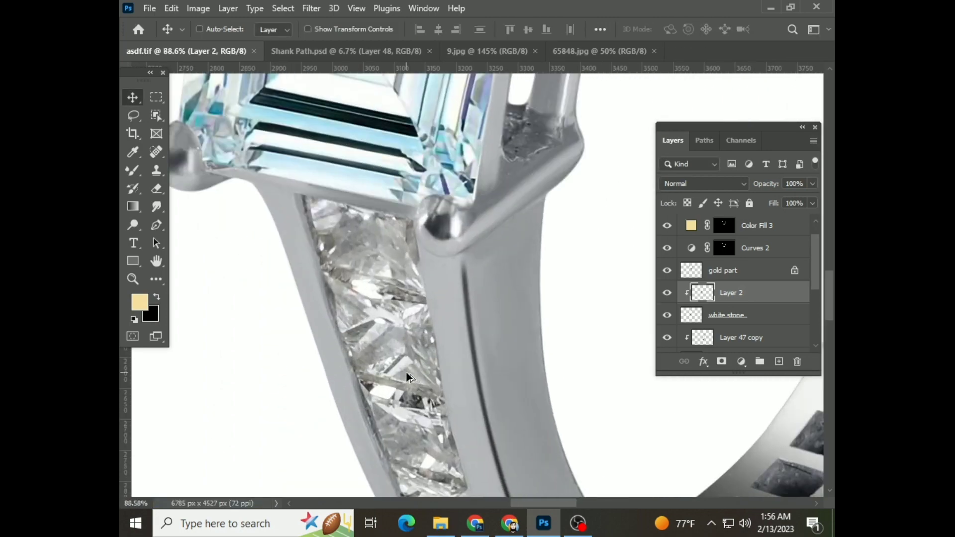
pyautogui.scroll(-1, 495, 349)
pyautogui.scroll(-1, 701, 294)
# Step: Give the shank diamonds Camera Raw Clarity +51 and Highlights +9
pyautogui.hotkey('ctrl', 'shift', 'a')
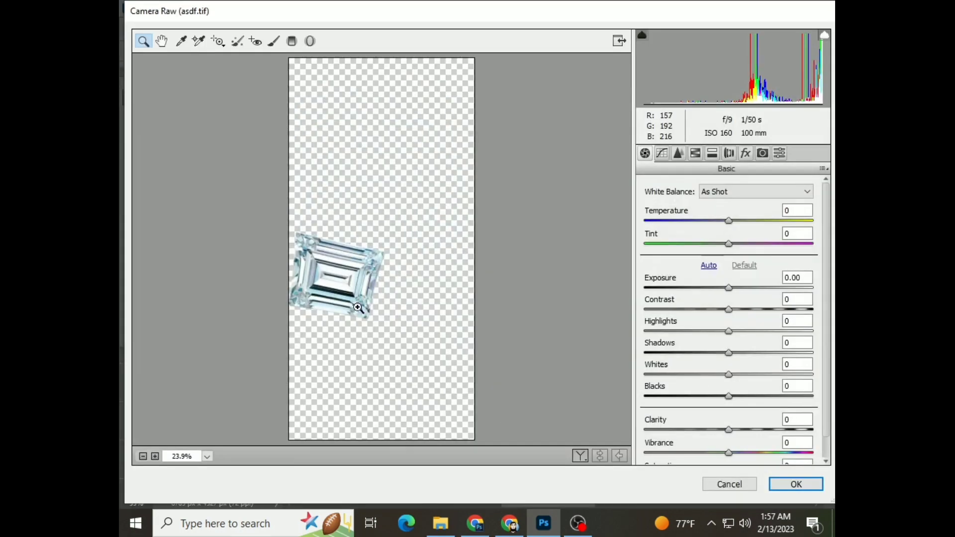
pyautogui.click(730, 484)
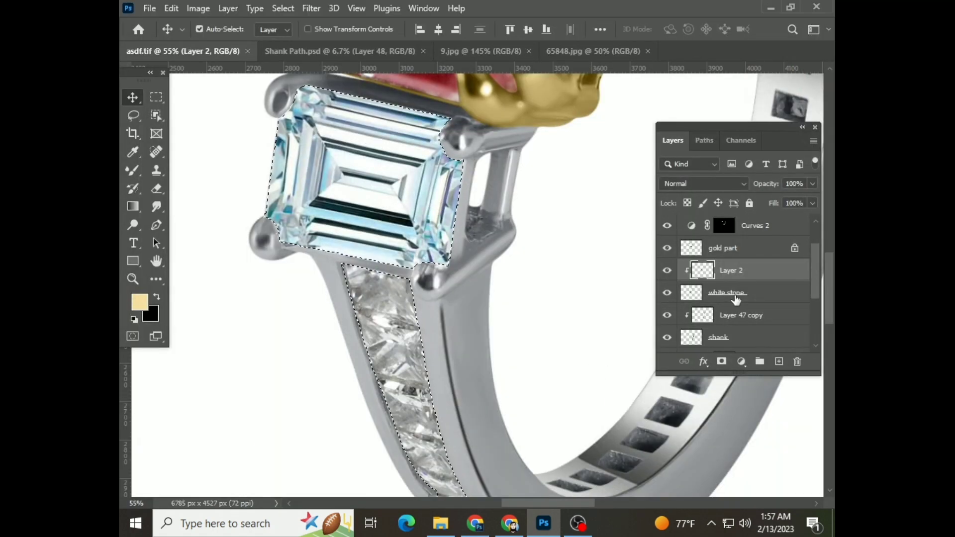
pyautogui.hotkey('ctrl', 'shift', 'a')
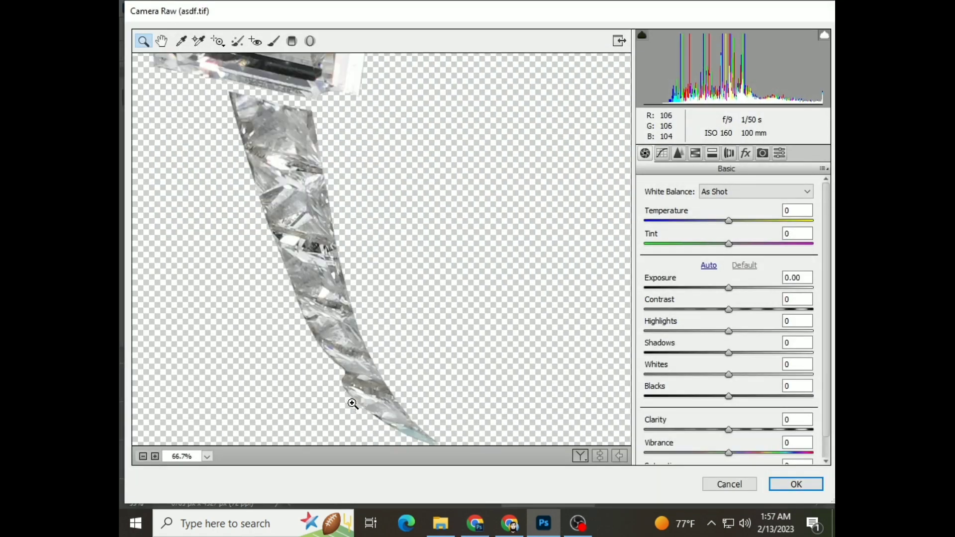
pyautogui.moveTo(730, 430)
pyautogui.mouseDown()
pyautogui.moveTo(790, 429)
pyautogui.moveTo(775, 430)
pyautogui.mouseUp()
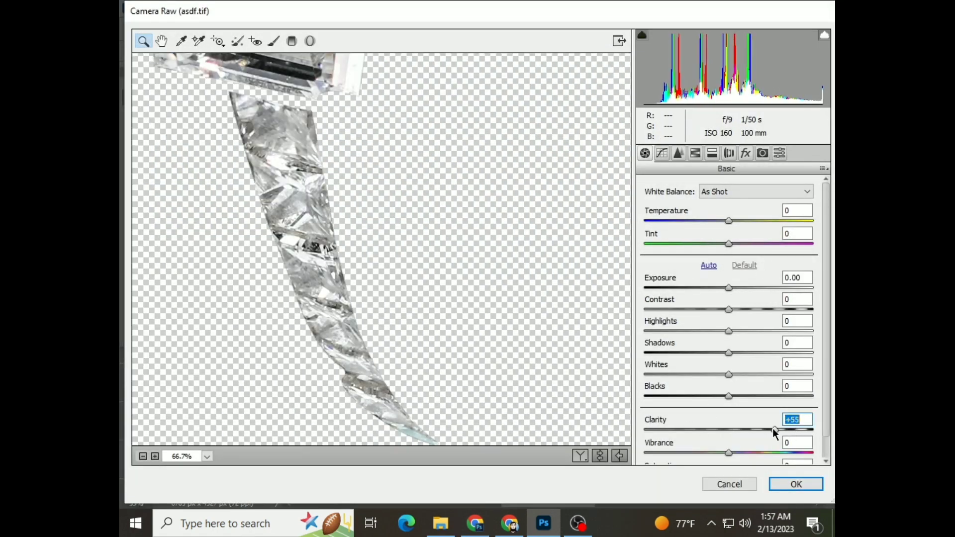
pyautogui.moveTo(728, 330); pyautogui.dragTo(736, 330)
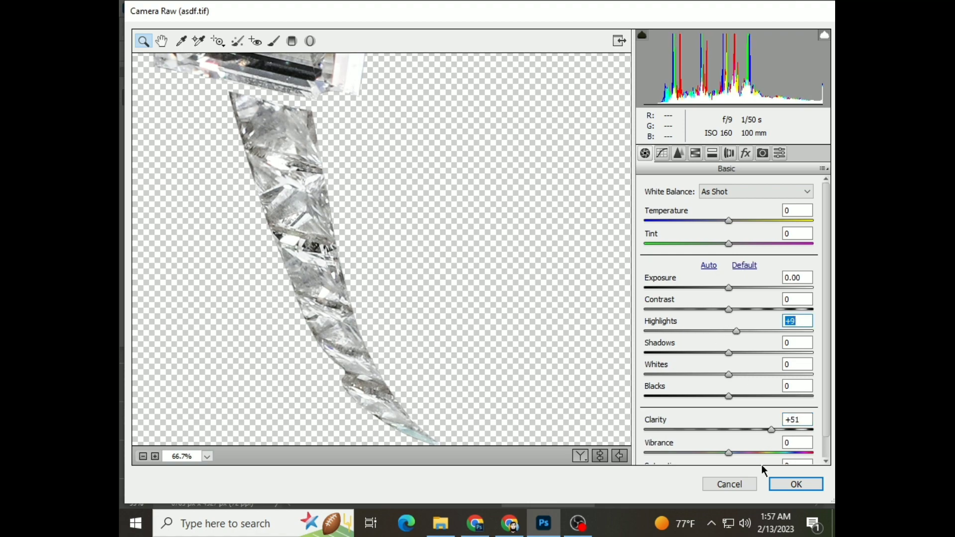
pyautogui.click(796, 485)
pyautogui.scroll(5, 559, 146)
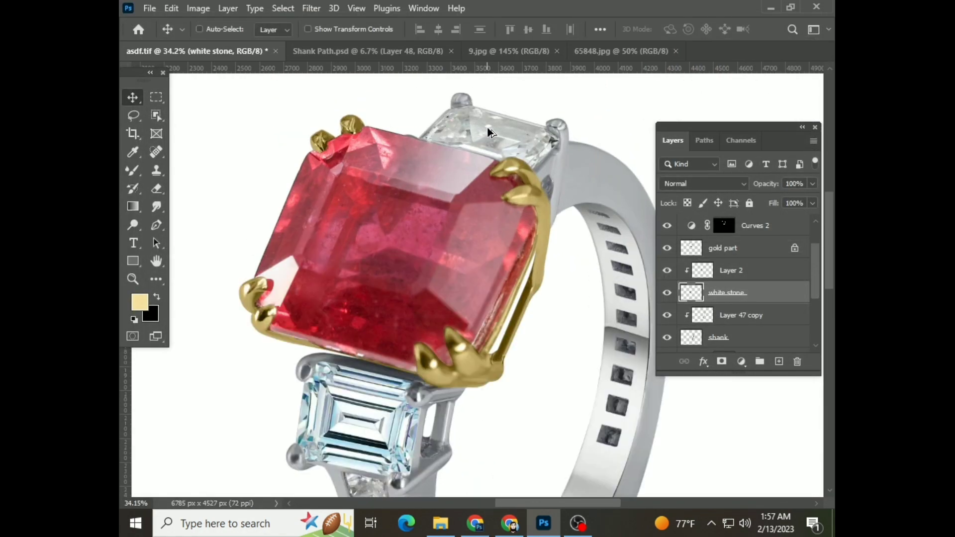
pyautogui.scroll(2, 472, 150)
# Step: Select the Spot Healing Brush from the healing tools
pyautogui.rightClick(161, 156)
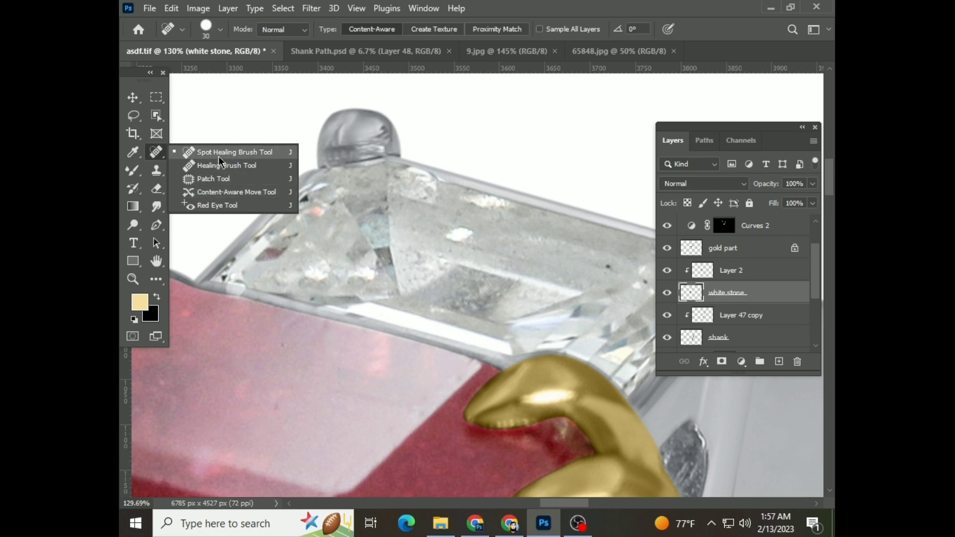
pyautogui.click(234, 149)
pyautogui.scroll(-5, 426, 281)
pyautogui.scroll(-3, 422, 276)
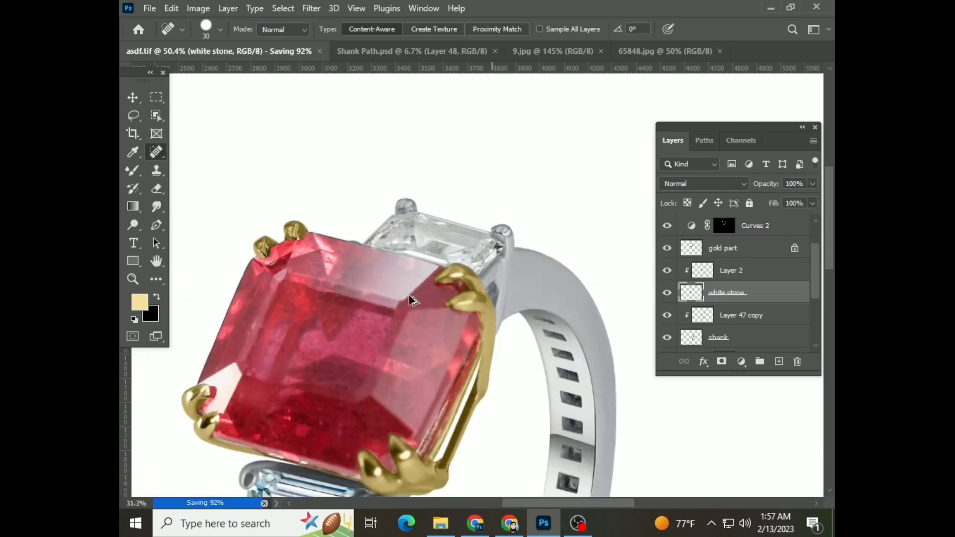
pyautogui.scroll(-2, 360, 337)
pyautogui.scroll(4, 360, 336)
pyautogui.scroll(-4, 360, 336)
# Step: Cycle through the open documents, from Shank Path back to the ring document
pyautogui.click(363, 51)
pyautogui.hotkey('ctrl', 'Tab')
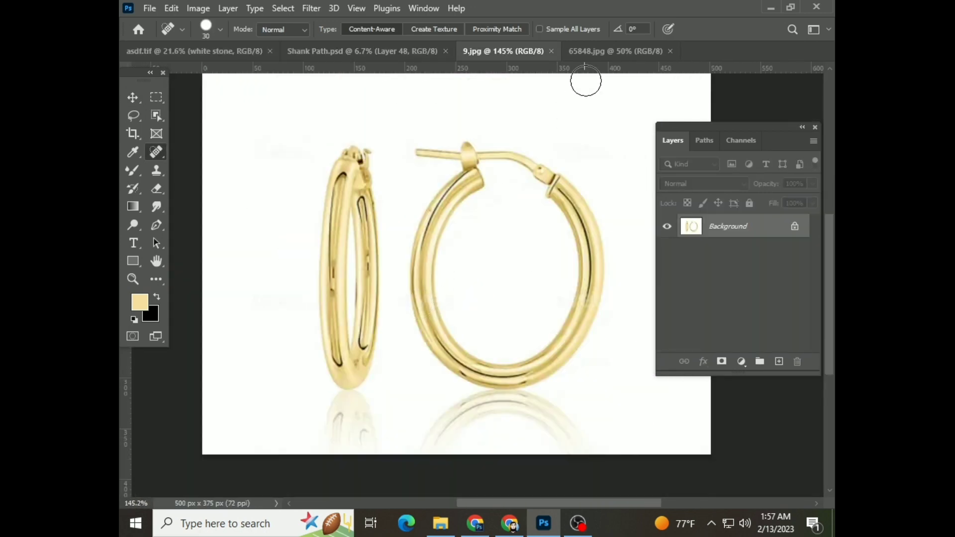
pyautogui.hotkey('ctrl', 'Tab')
pyautogui.hotkey('ctrl', 'Tab')
pyautogui.hotkey('ctrl', 'Tab')
pyautogui.scroll(1, 332, 411)
pyautogui.scroll(-1, 333, 411)
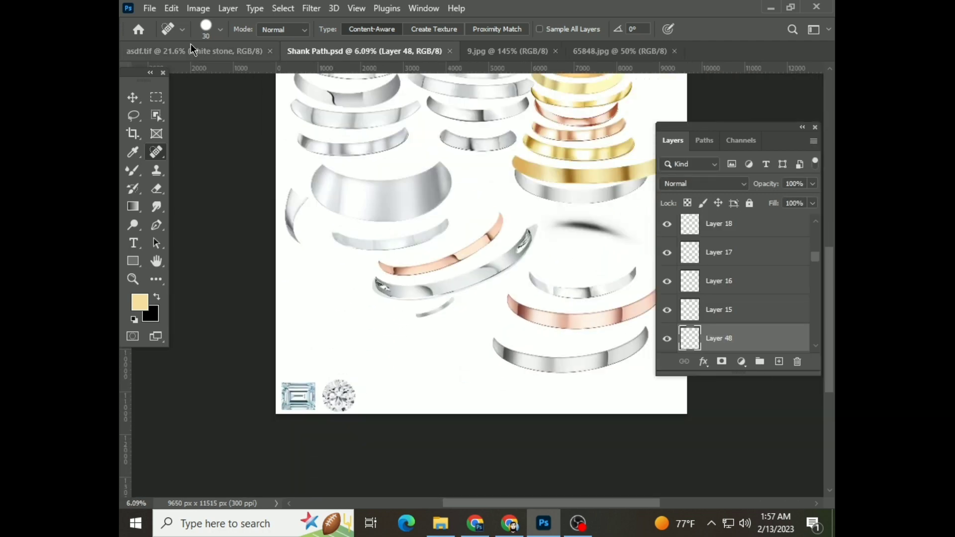
pyautogui.click(190, 51)
pyautogui.scroll(3, 389, 361)
pyautogui.scroll(1, 373, 417)
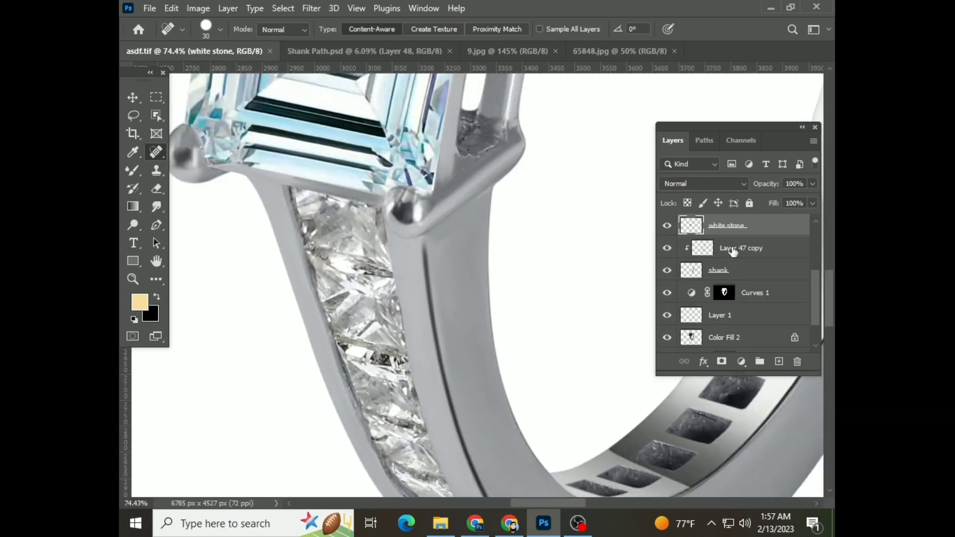
# Step: Set the white stone layer's blend mode to Overlay for crisper diamond contrast
pyautogui.click(744, 184)
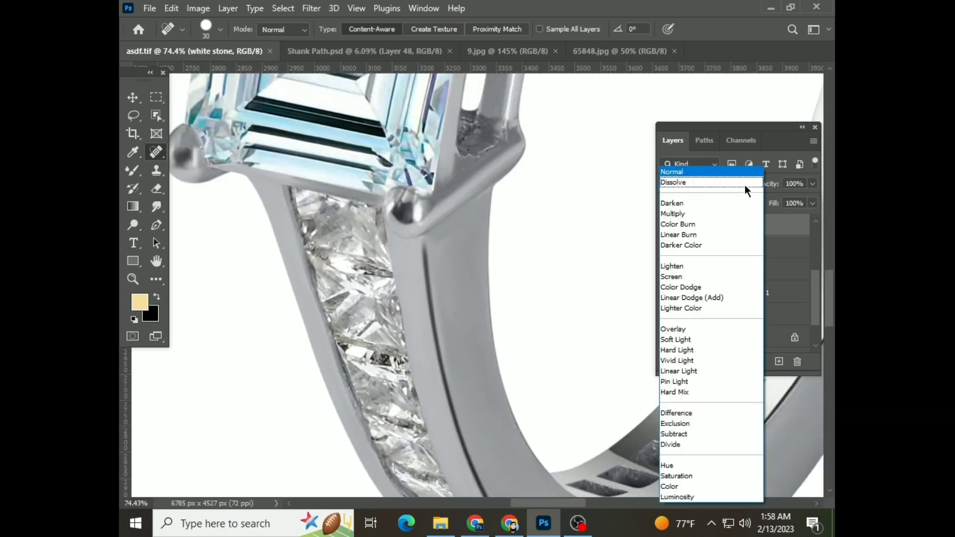
pyautogui.click(678, 329)
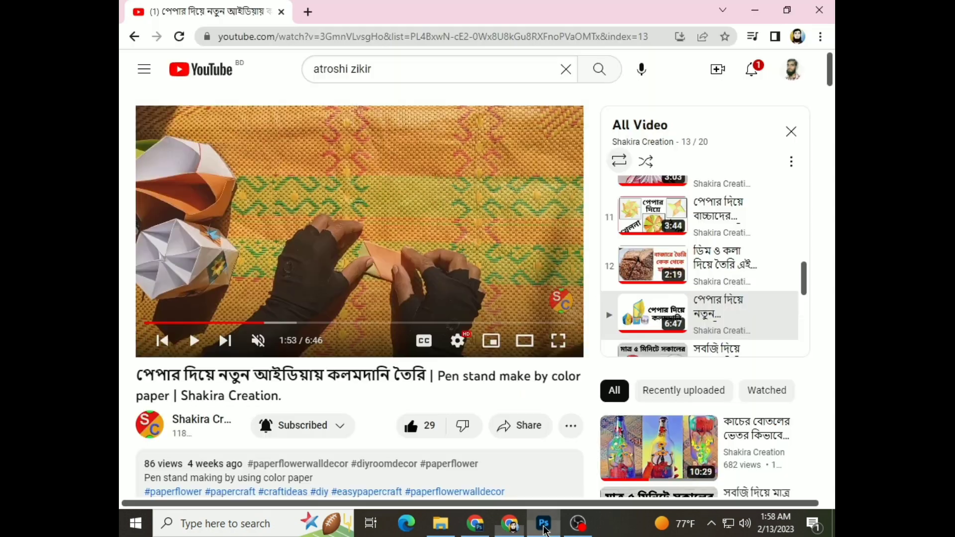
pyautogui.scroll(-2, 399, 294)
pyautogui.scroll(-2, 413, 293)
pyautogui.scroll(1, 425, 294)
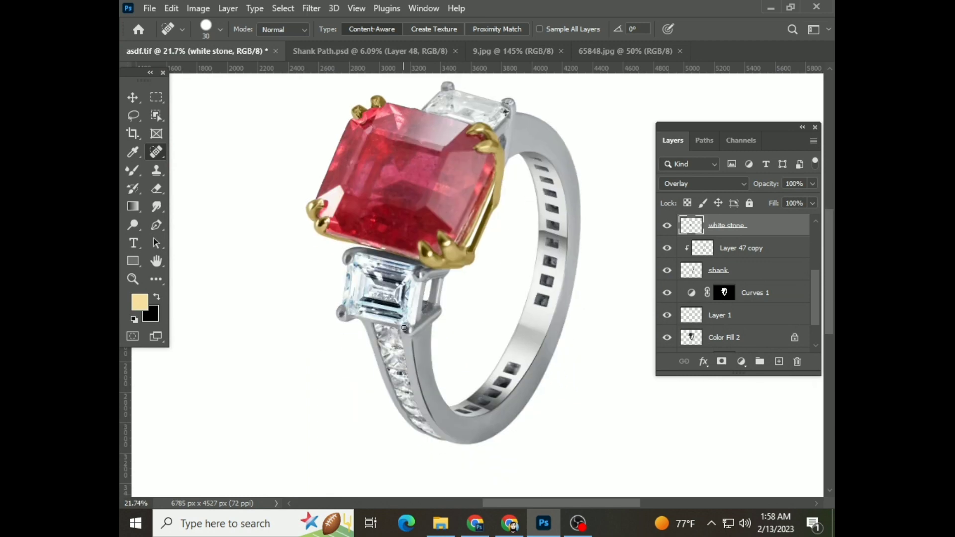
pyautogui.scroll(3, 393, 349)
pyautogui.scroll(1, 393, 348)
pyautogui.scroll(2, 725, 248)
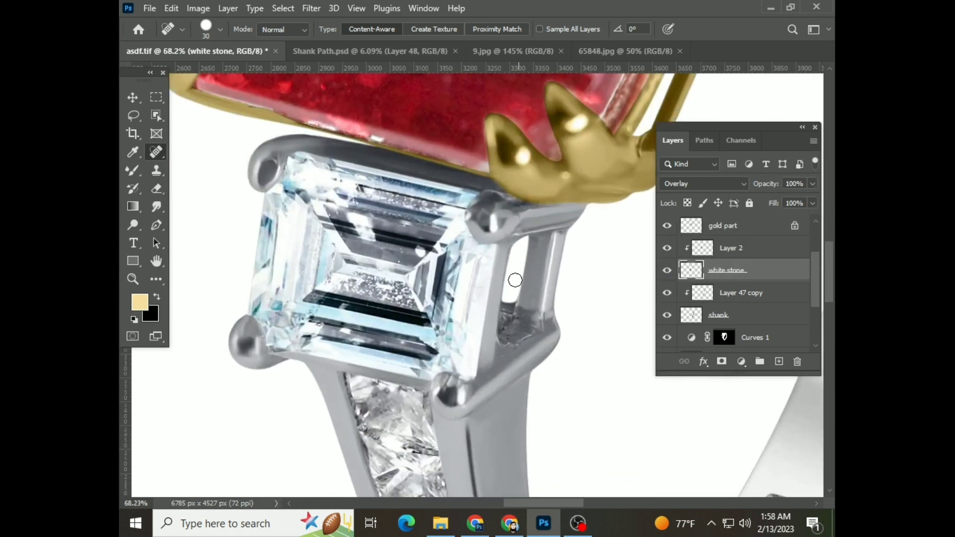
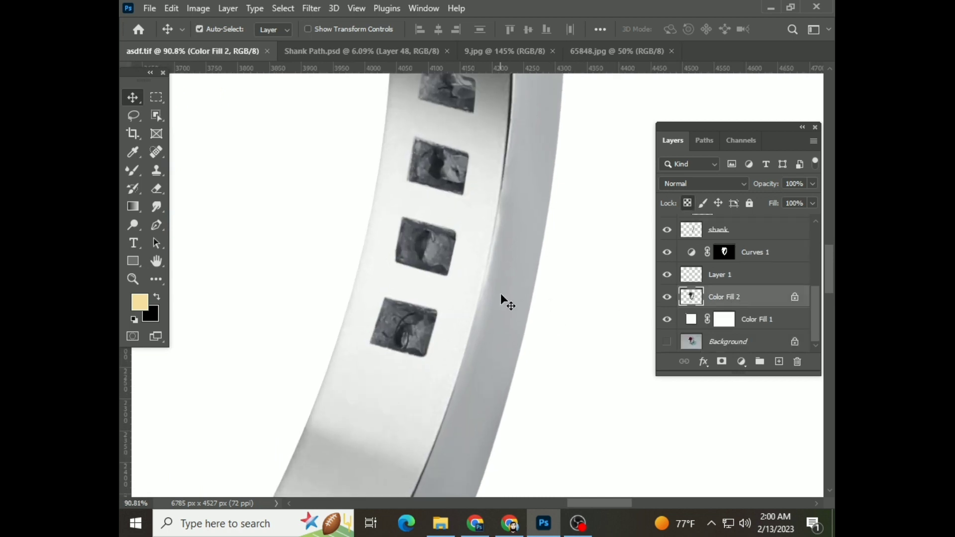
# Step: Zoom out to see the whole ring and bring up the fill/adjustment layer menu
pyautogui.scroll(-3, 434, 417)
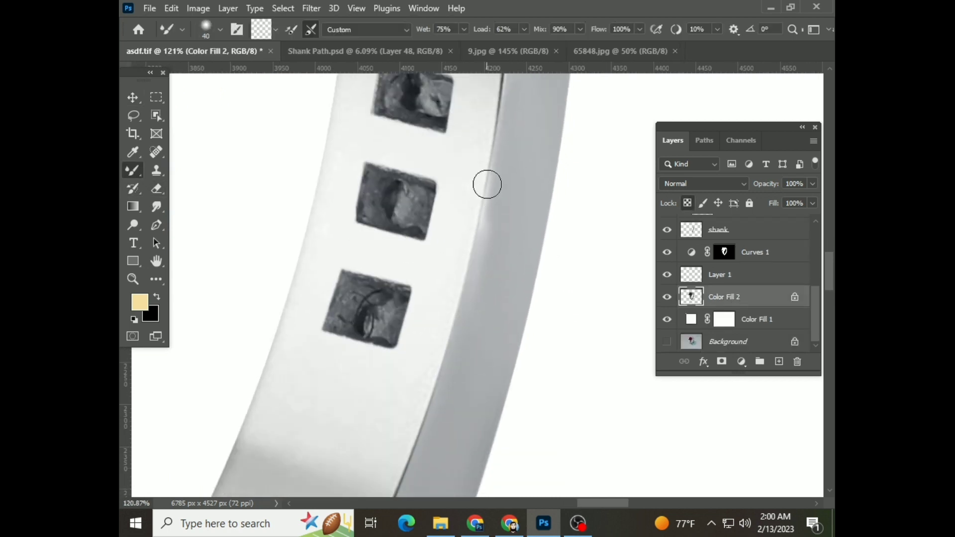
pyautogui.scroll(3, 487, 184)
pyautogui.scroll(-5, 467, 368)
pyautogui.scroll(4, 485, 371)
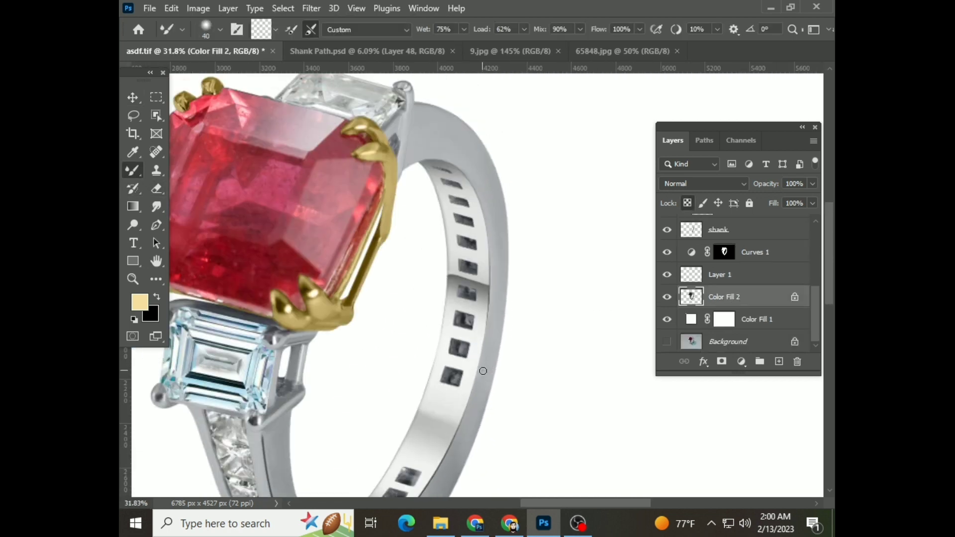
pyautogui.click(741, 362)
# Step: Add a Curves 3 adjustment and raise its curve to brighten the ring
pyautogui.click(749, 190)
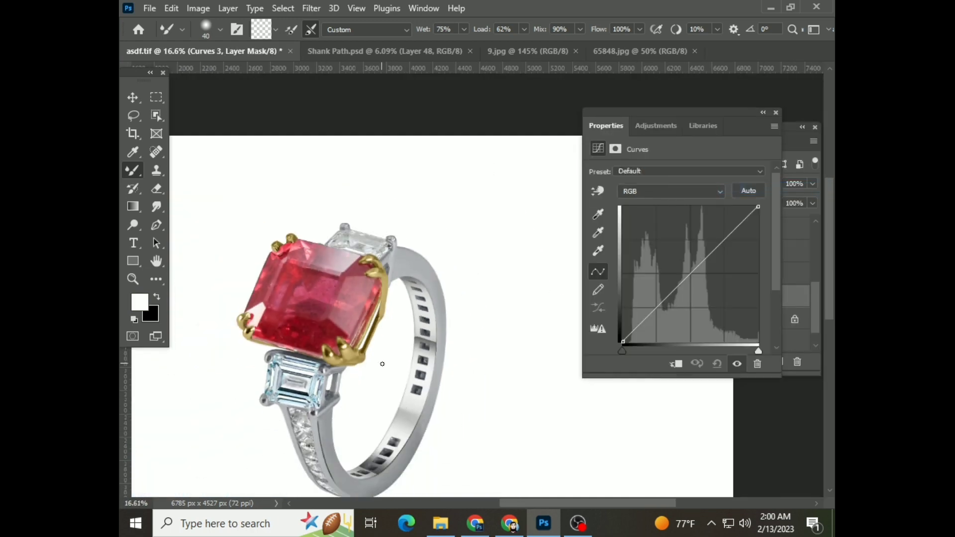
pyautogui.moveTo(687, 279); pyautogui.dragTo(687, 267)
pyautogui.click(776, 114)
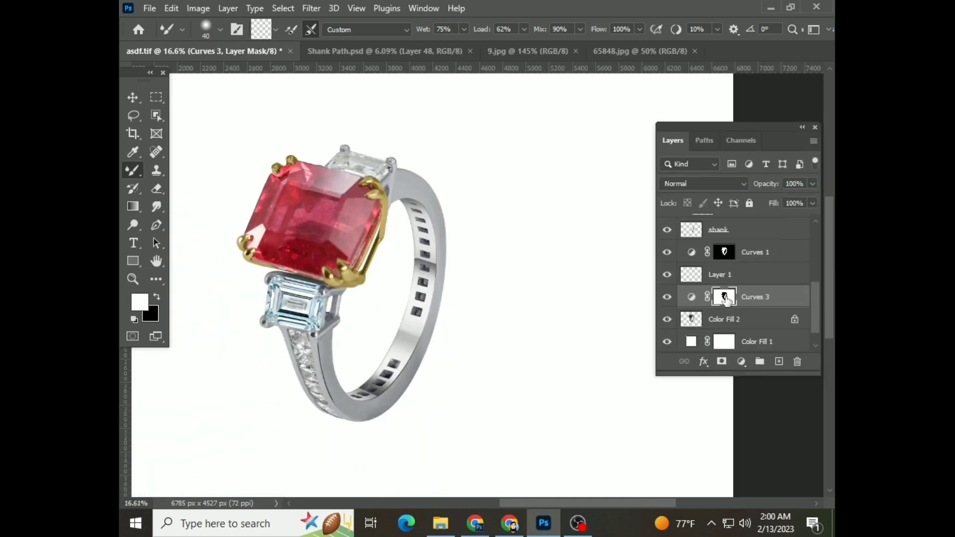
# Step: Set a soft 600 px Brush with 7% hardness and 42% opacity for the Curves 3 mask
pyautogui.hotkey('shift', 'b')
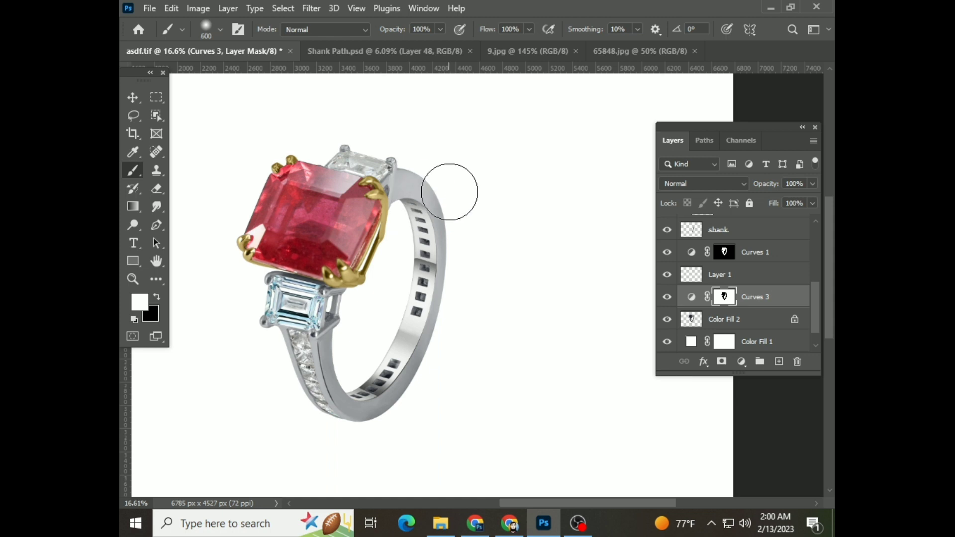
pyautogui.moveTo(412, 55); pyautogui.dragTo(402, 55)
pyautogui.rightClick(524, 157)
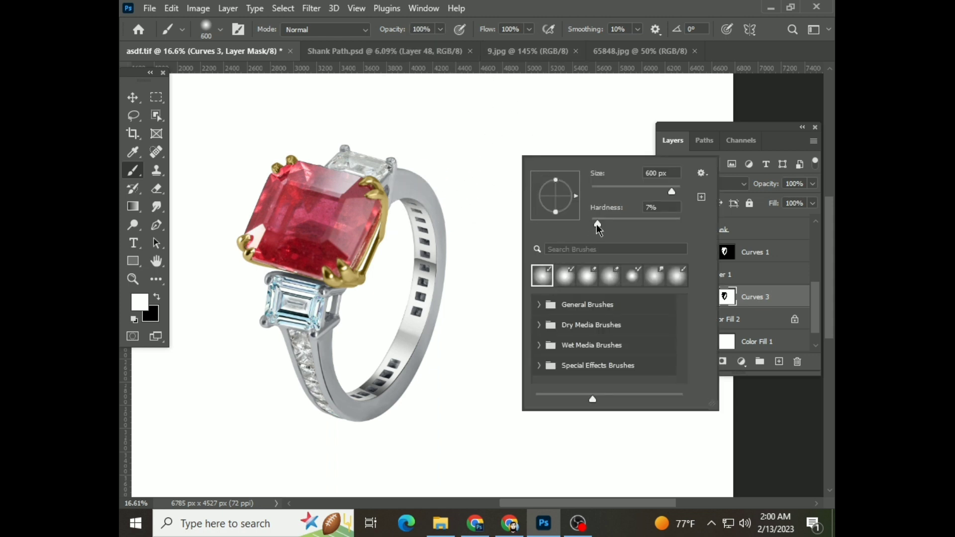
pyautogui.press('Return')
pyautogui.scroll(2, 463, 220)
pyautogui.scroll(-2, 474, 394)
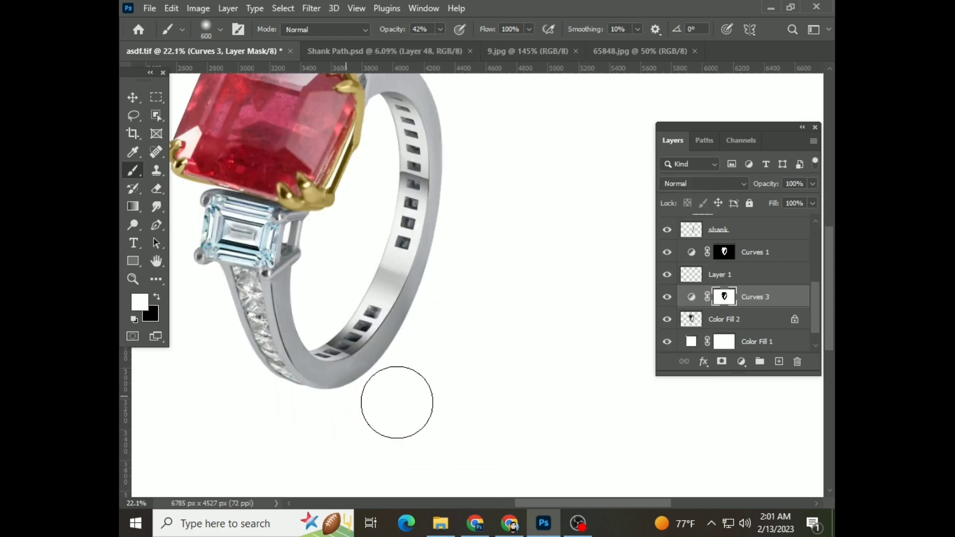
pyautogui.scroll(2, 371, 424)
pyautogui.scroll(1, 268, 452)
pyautogui.scroll(-1, 293, 433)
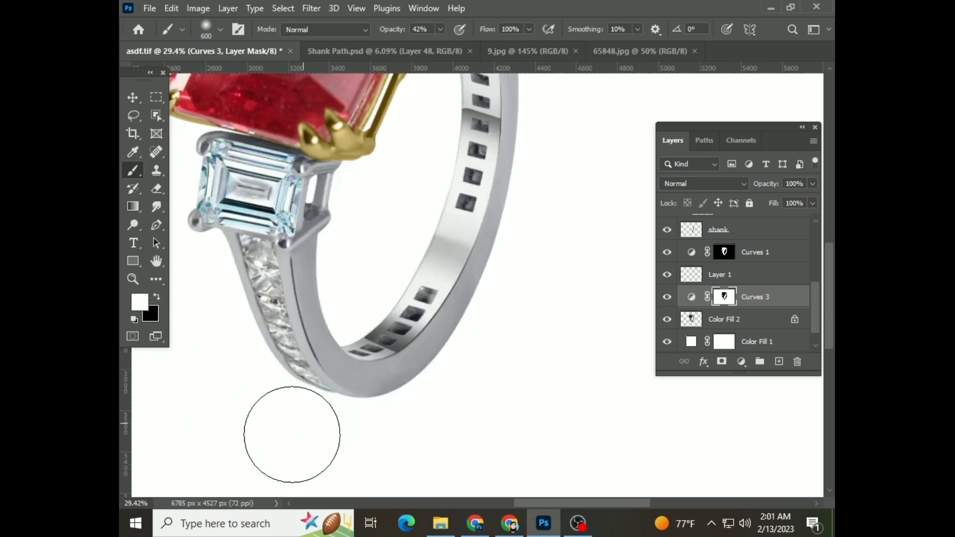
pyautogui.scroll(2, 383, 406)
pyautogui.scroll(-2, 383, 405)
pyautogui.scroll(-2, 416, 362)
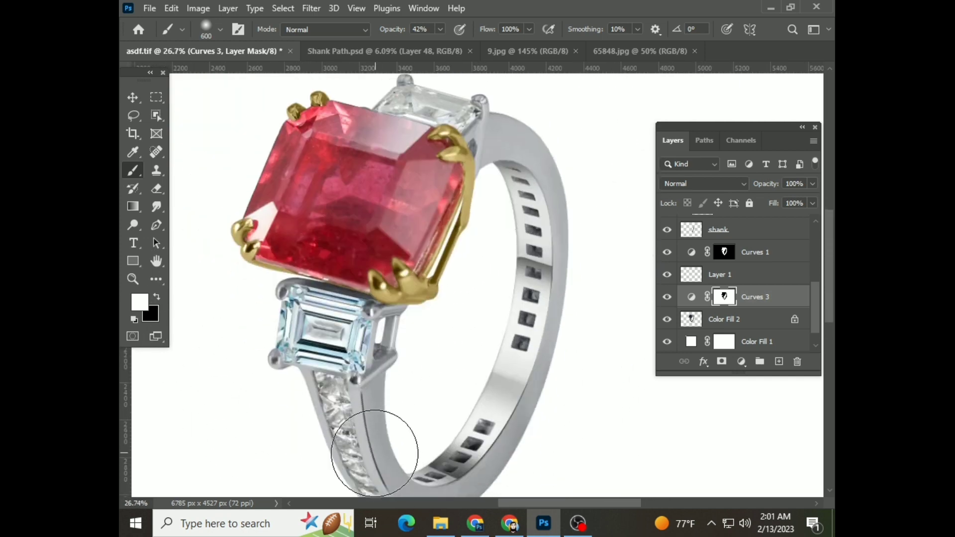
pyautogui.scroll(-2, 433, 450)
pyautogui.scroll(1, 491, 277)
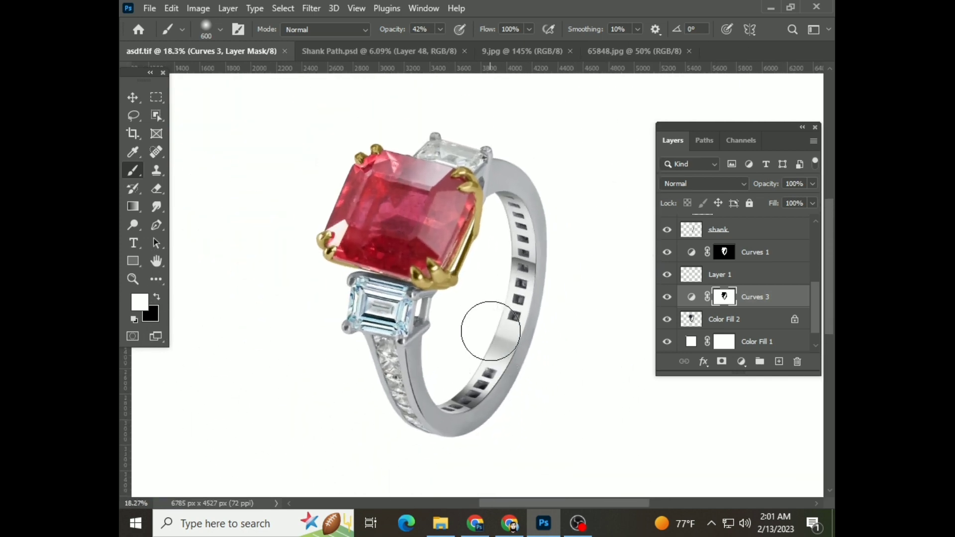
pyautogui.scroll(3, 486, 329)
pyautogui.scroll(-2, 412, 235)
pyautogui.scroll(2, 480, 192)
pyautogui.scroll(2, 597, 219)
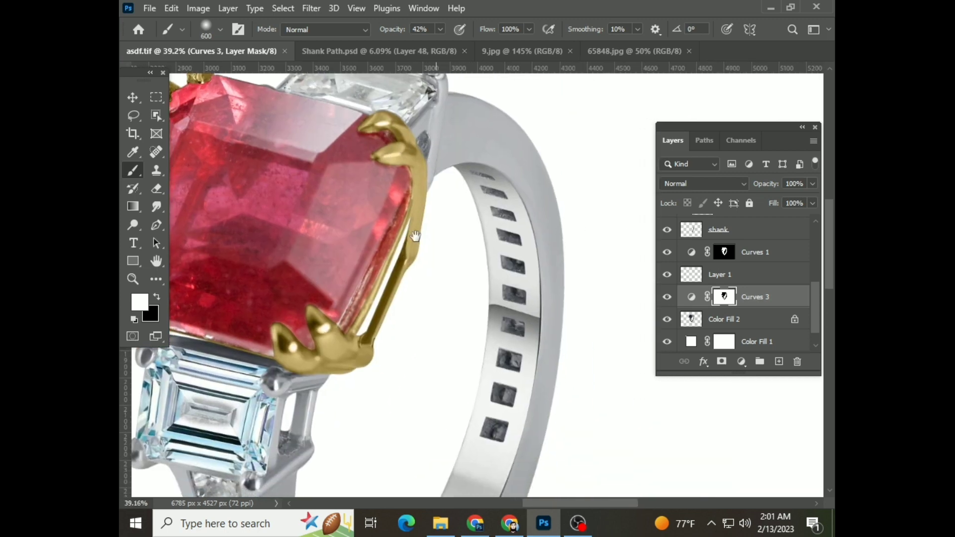
pyautogui.scroll(2, 402, 261)
# Step: Blend the red stone edge by the lower gold prong with a size-35 Mixer Brush, then save
pyautogui.rightClick(133, 170)
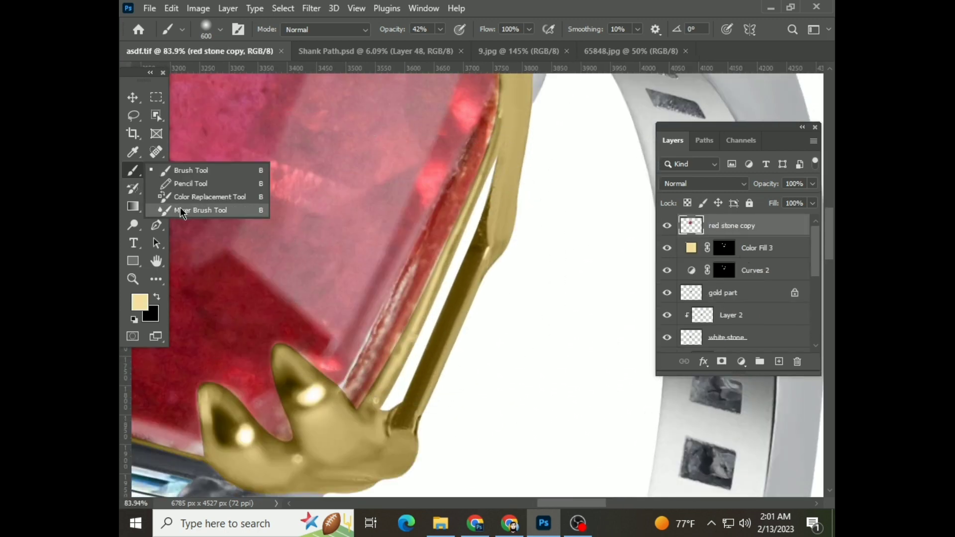
pyautogui.click(209, 209)
pyautogui.press('[')
pyautogui.moveTo(417, 241); pyautogui.dragTo(422, 236)
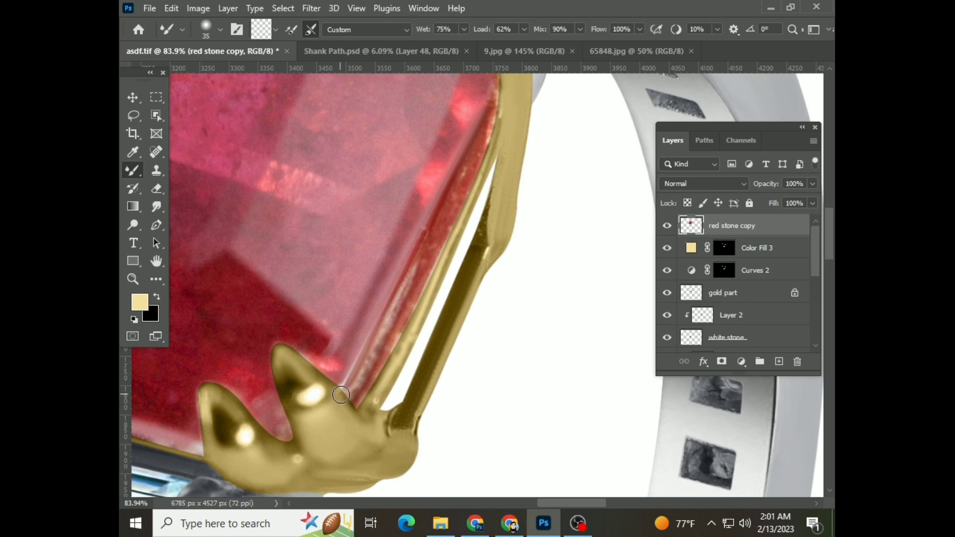
pyautogui.scroll(-2, 342, 395)
pyautogui.scroll(-5, 347, 377)
pyautogui.hotkey('ctrl', 's')
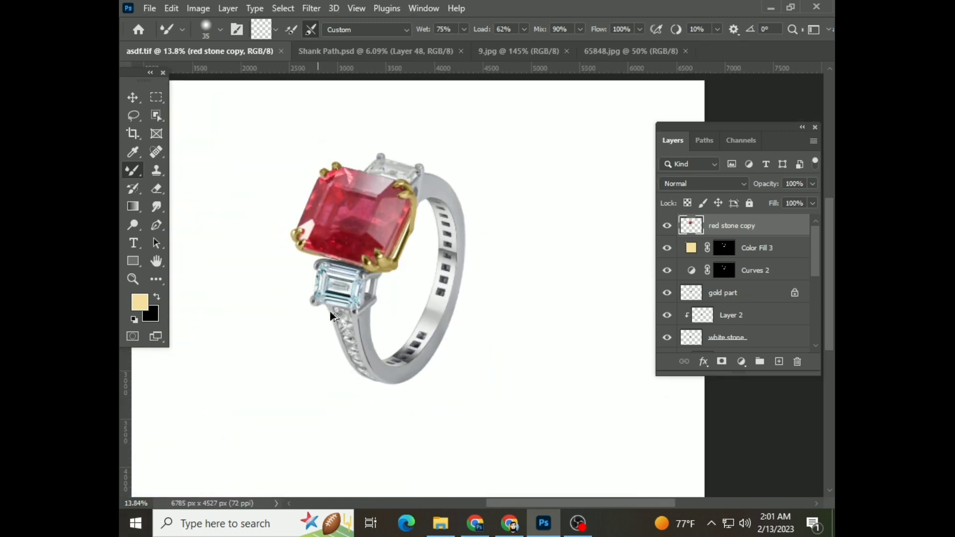
pyautogui.scroll(5, 330, 311)
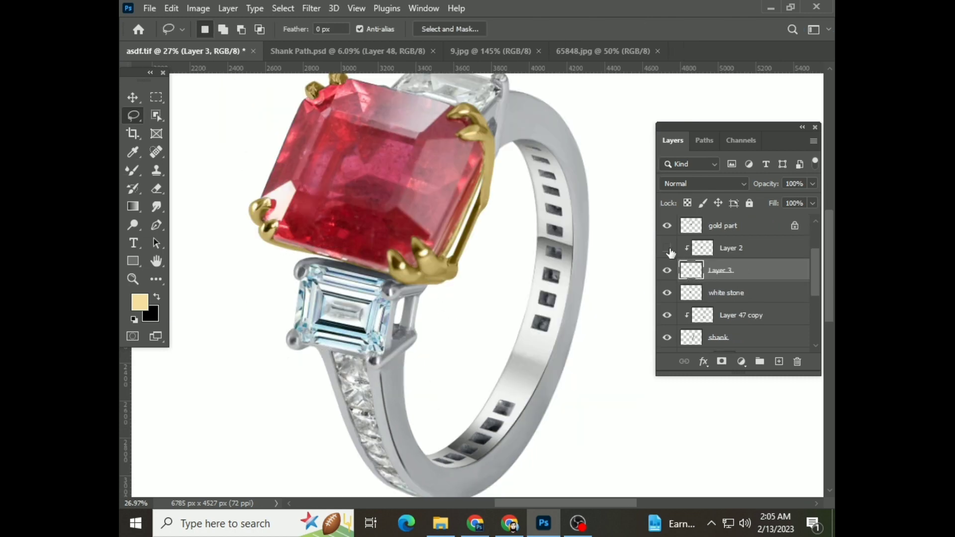
# Step: Toggle Layer 2, Layer 3 and the white stone layer to compare the side stone
pyautogui.click(703, 253)
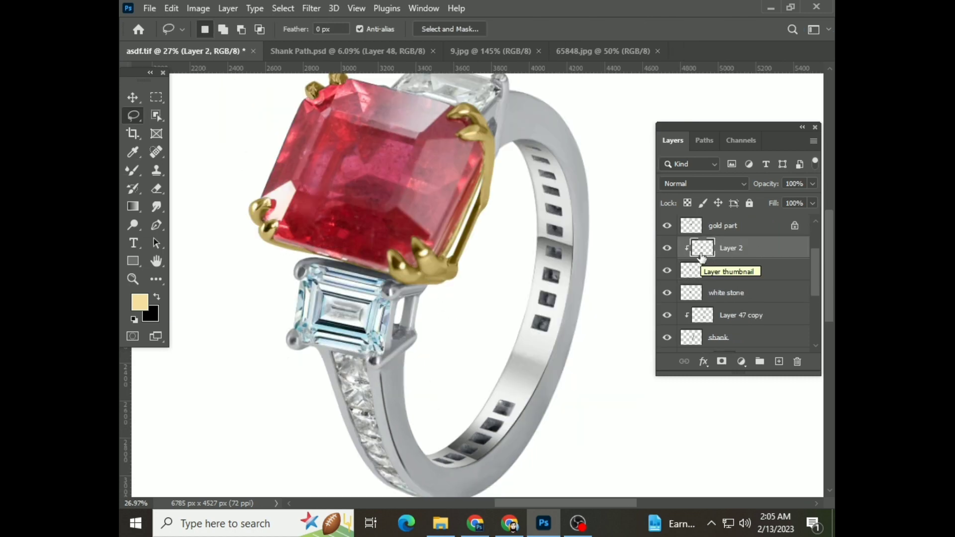
pyautogui.click(668, 252)
pyautogui.click(727, 272)
pyautogui.click(668, 294)
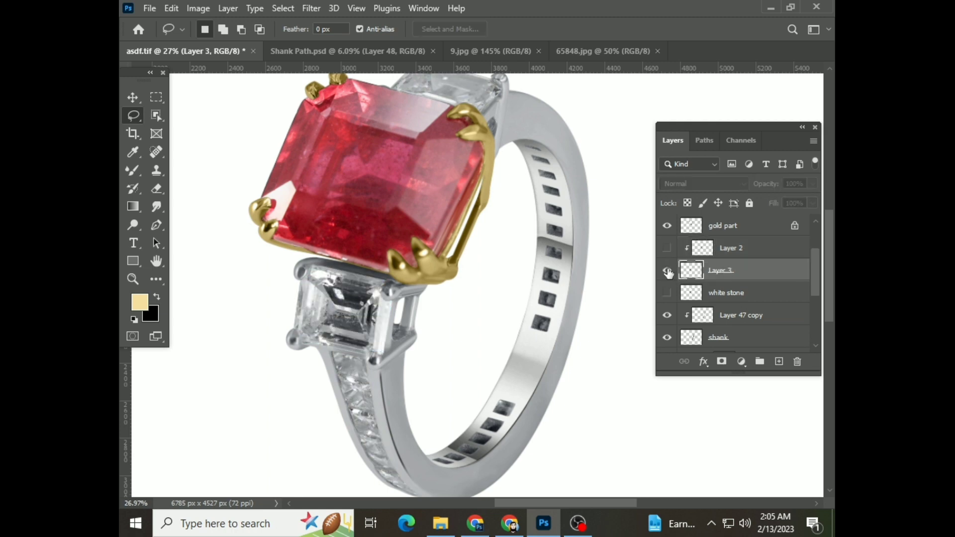
pyautogui.click(667, 271)
pyautogui.click(668, 294)
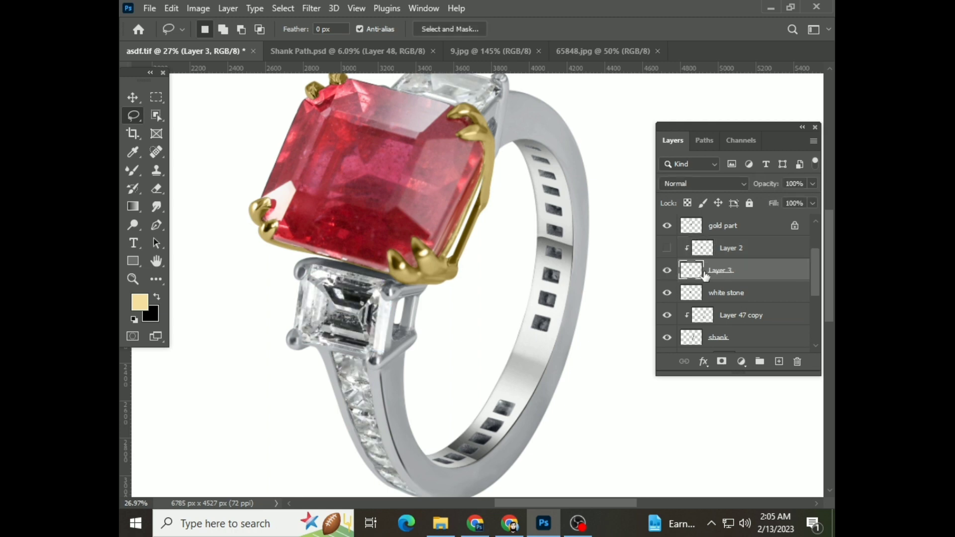
# Step: Drag a stone image from the Shank Path document into the ring document as Layer 4
pyautogui.click(322, 51)
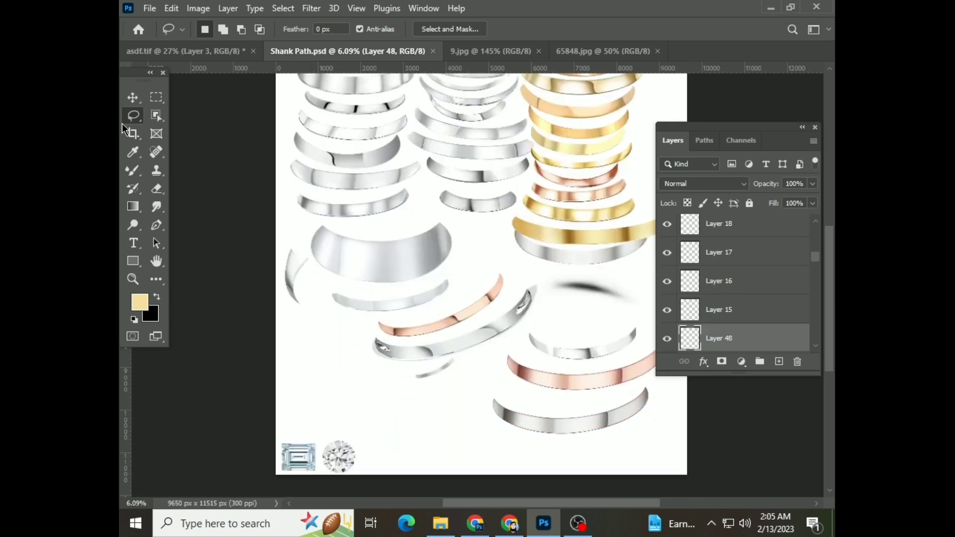
pyautogui.press('v')
pyautogui.moveTo(309, 460); pyautogui.dragTo(344, 299)
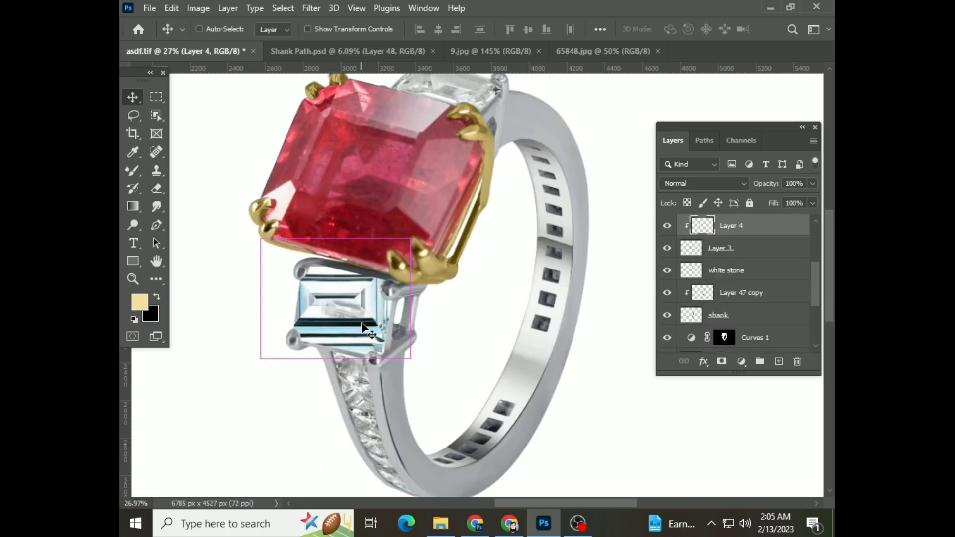
# Step: Scale, rotate and position Layer 4's stone over the front side stone
pyautogui.hotkey('ctrl', 't')
pyautogui.moveTo(423, 249); pyautogui.dragTo(450, 226)
pyautogui.moveTo(348, 319); pyautogui.dragTo(365, 341)
pyautogui.scroll(2, 306, 336)
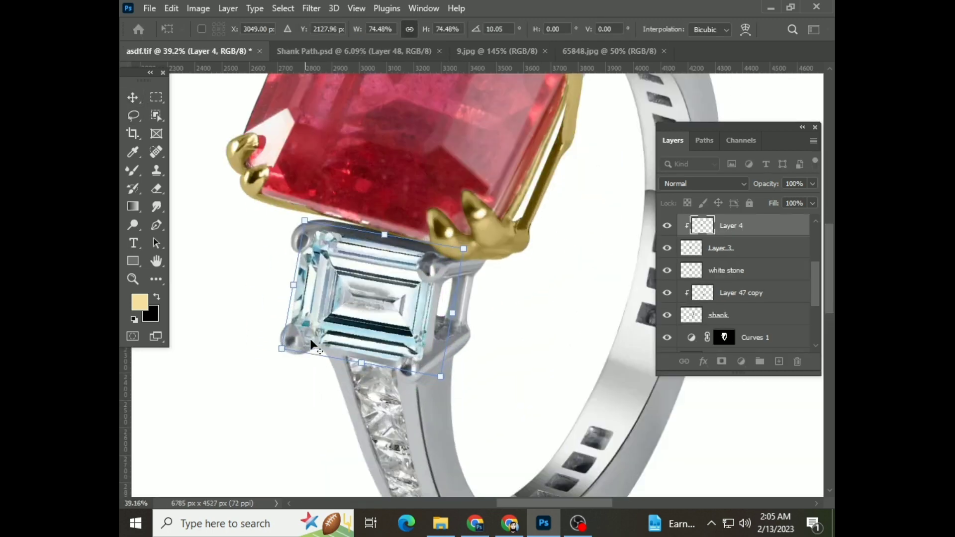
pyautogui.scroll(2, 306, 337)
pyautogui.moveTo(533, 402)
pyautogui.mouseDown()
pyautogui.moveTo(525, 409)
pyautogui.moveTo(491, 378)
pyautogui.mouseUp()
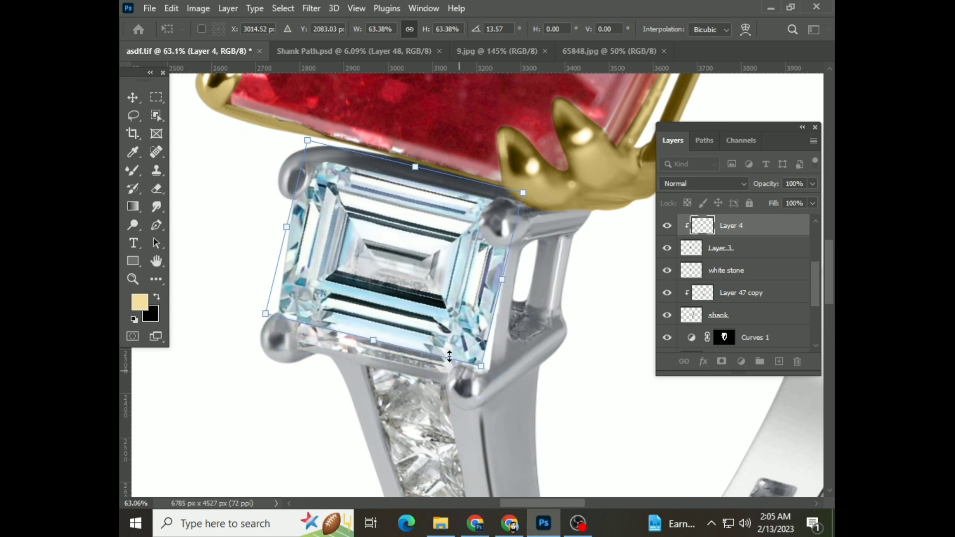
pyautogui.moveTo(393, 278); pyautogui.dragTo(384, 297)
pyautogui.moveTo(552, 154); pyautogui.dragTo(529, 188)
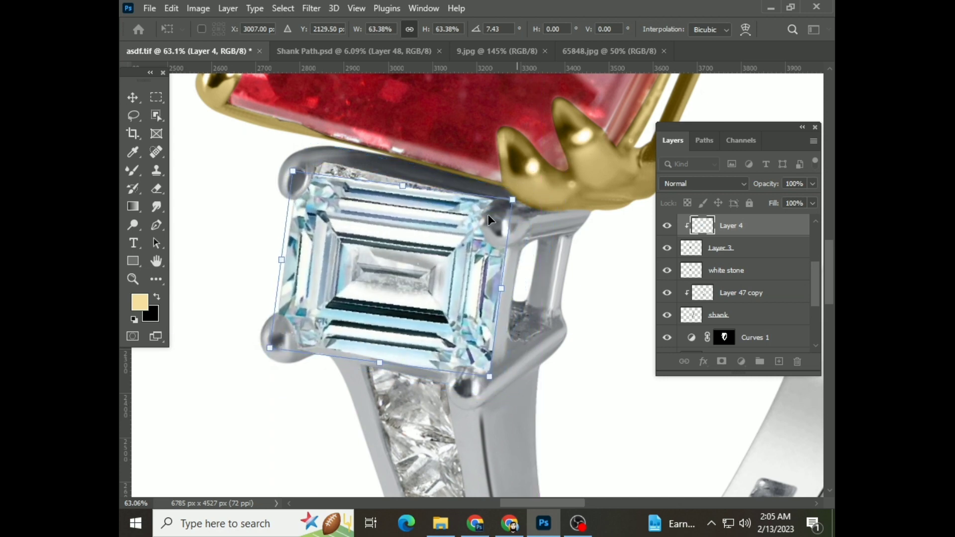
pyautogui.moveTo(488, 214); pyautogui.dragTo(411, 234)
pyautogui.scroll(-2, 411, 234)
pyautogui.scroll(1, 411, 234)
pyautogui.moveTo(522, 184); pyautogui.dragTo(532, 193)
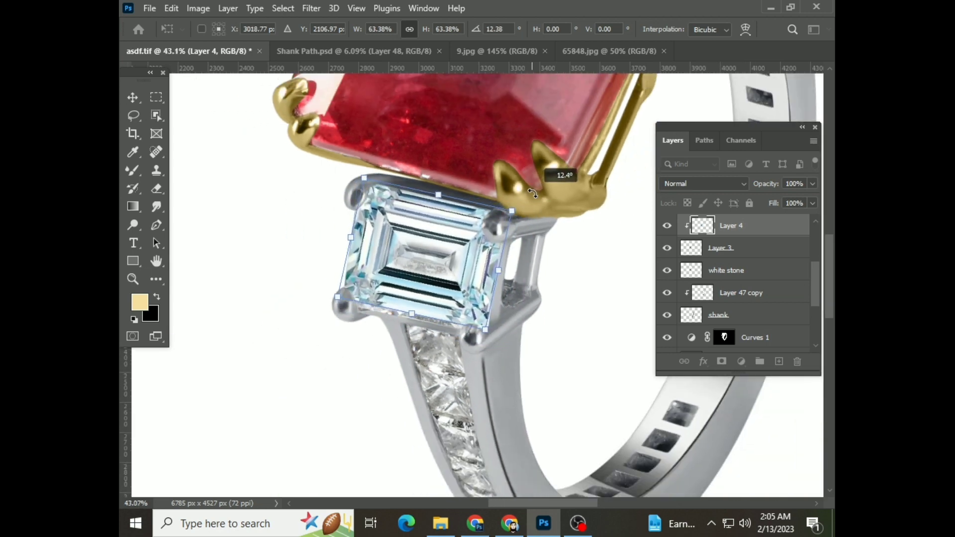
pyautogui.press('Return')
pyautogui.scroll(3, 428, 263)
# Step: Warp the stone overlay's corners and edges so it fits the side-stone setting
pyautogui.hotkey('ctrl', 't')
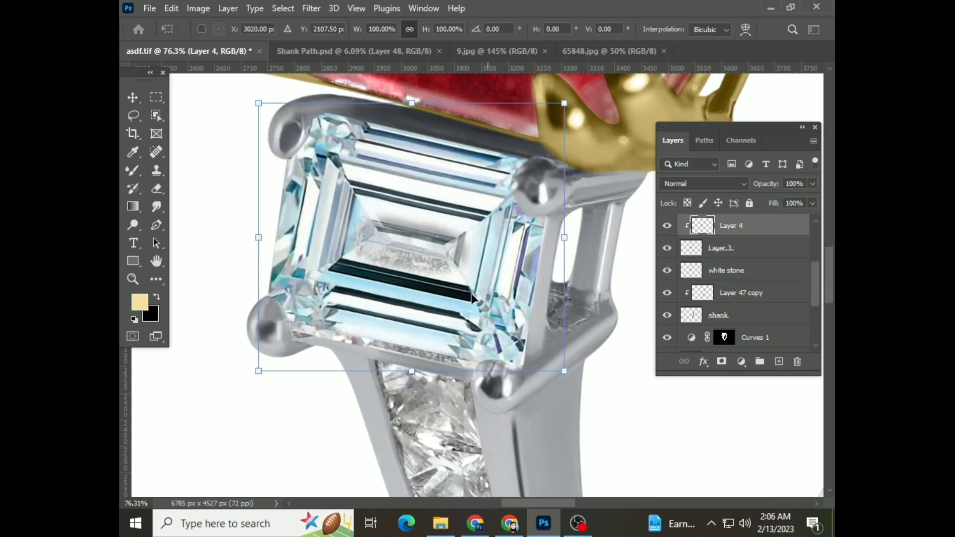
pyautogui.rightClick(418, 255)
pyautogui.click(459, 307)
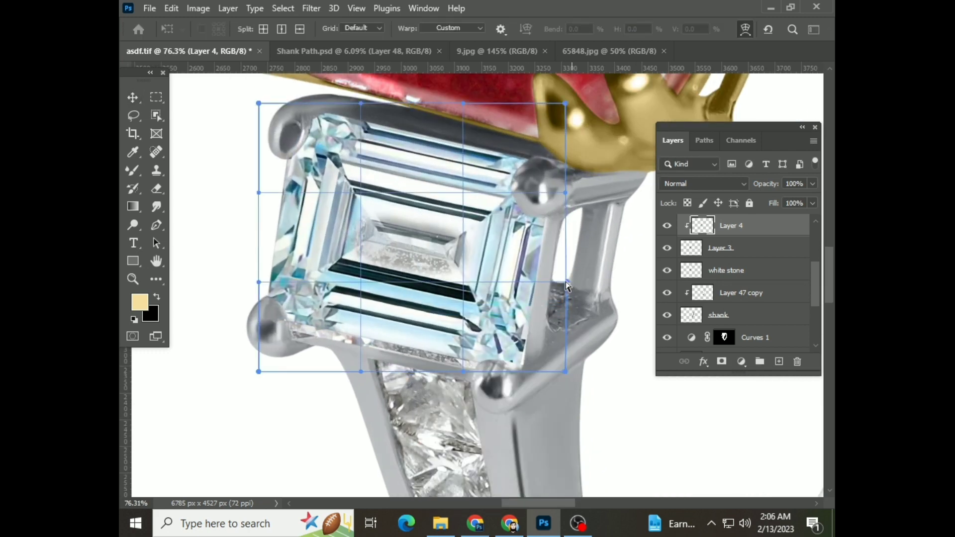
pyautogui.moveTo(565, 372); pyautogui.dragTo(579, 378)
pyautogui.moveTo(361, 372); pyautogui.dragTo(359, 376)
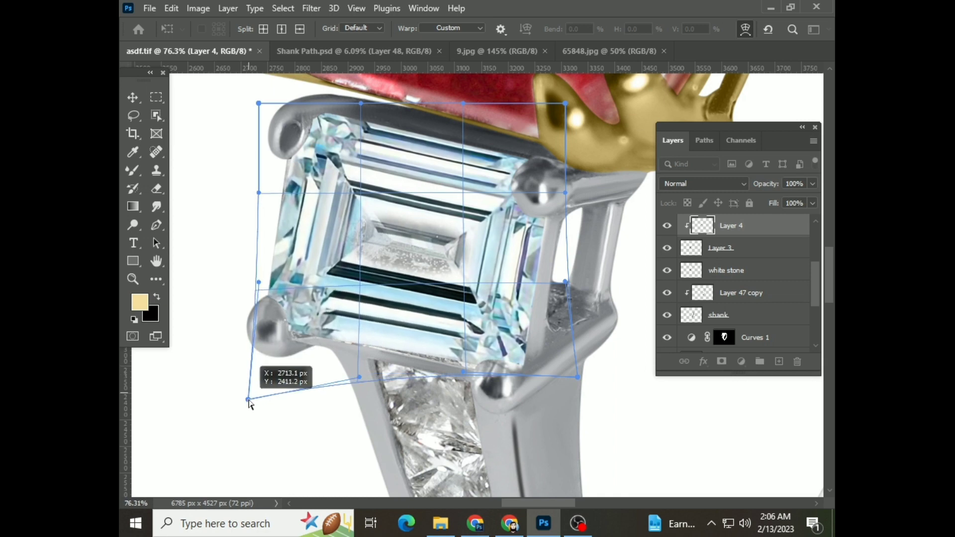
pyautogui.moveTo(260, 375); pyautogui.dragTo(249, 401)
pyautogui.scroll(2, 279, 284)
pyautogui.moveTo(259, 148); pyautogui.dragTo(241, 141)
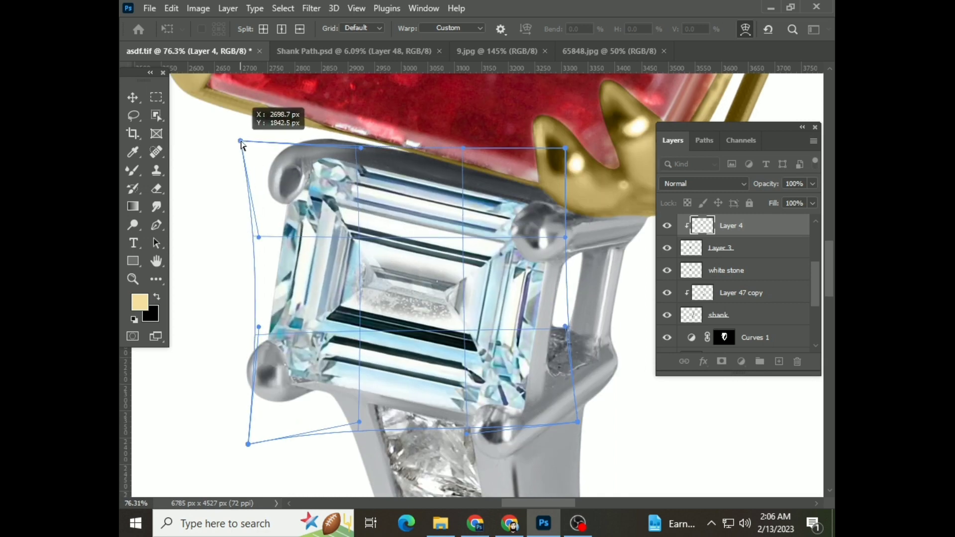
pyautogui.moveTo(359, 147); pyautogui.dragTo(367, 143)
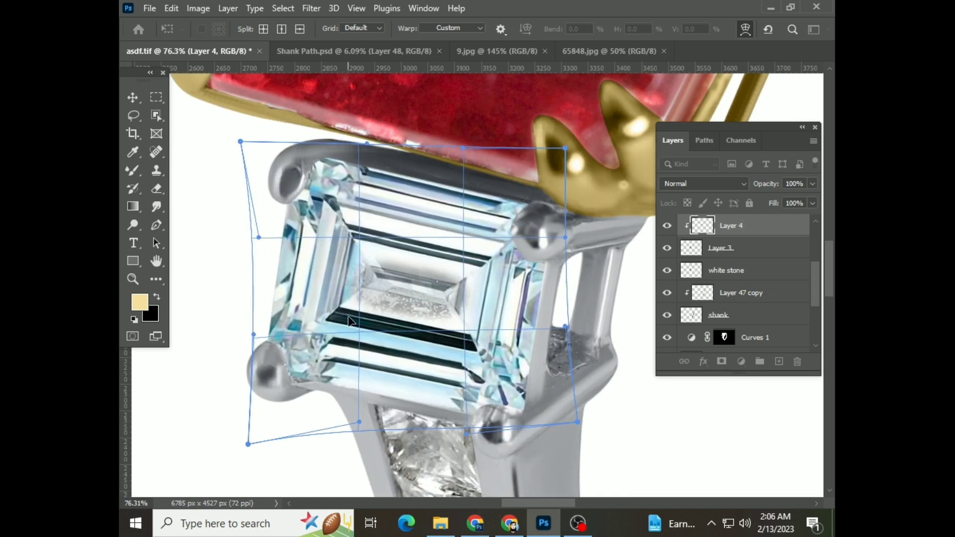
pyautogui.press('Return')
pyautogui.scroll(-3, 478, 283)
pyautogui.scroll(-2, 618, 267)
pyautogui.scroll(3, 726, 290)
# Step: Set the white stone layer's blend mode to Overlay
pyautogui.scroll(-5, 727, 289)
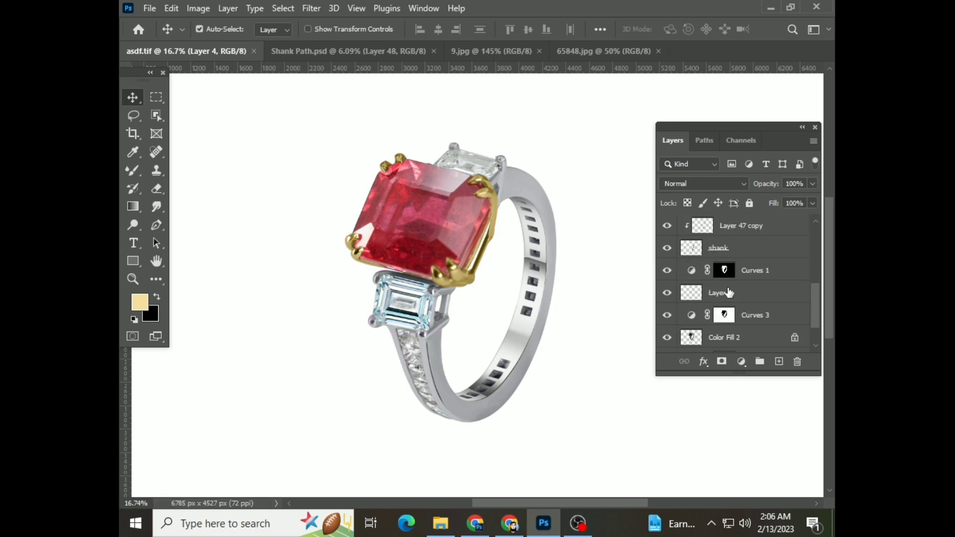
pyautogui.click(734, 254)
pyautogui.click(719, 188)
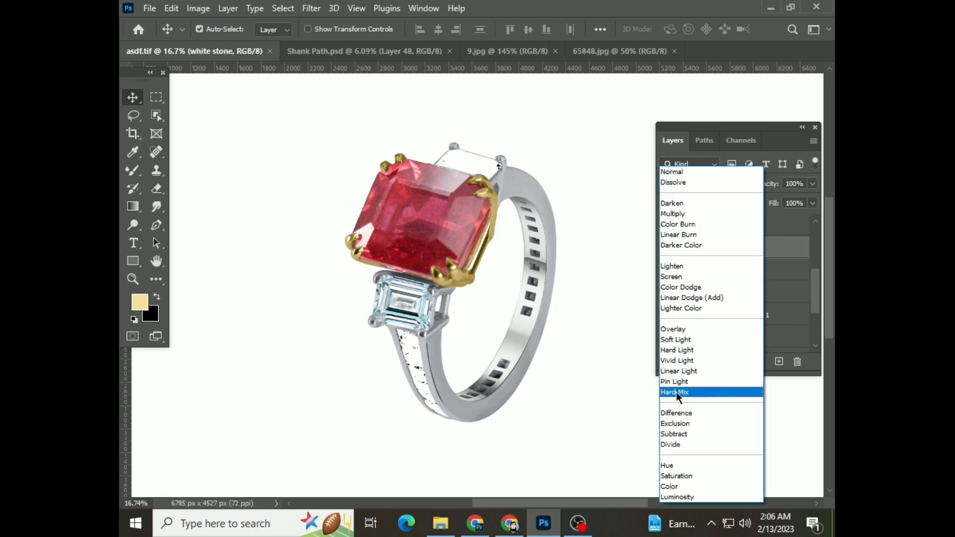
pyautogui.click(675, 329)
pyautogui.click(545, 523)
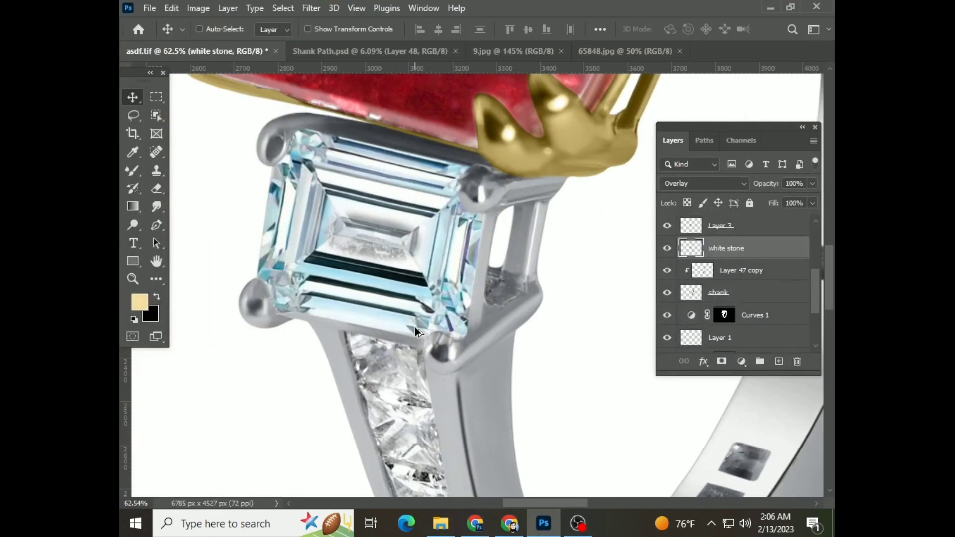
# Step: Select Layer 4, then Layer 3, toggling Layer 3's visibility to compare
pyautogui.keyDown('alt'); pyautogui.scroll(-2, 414, 326); pyautogui.keyUp('alt')
pyautogui.scroll(1, 733, 274)
pyautogui.click(672, 226)
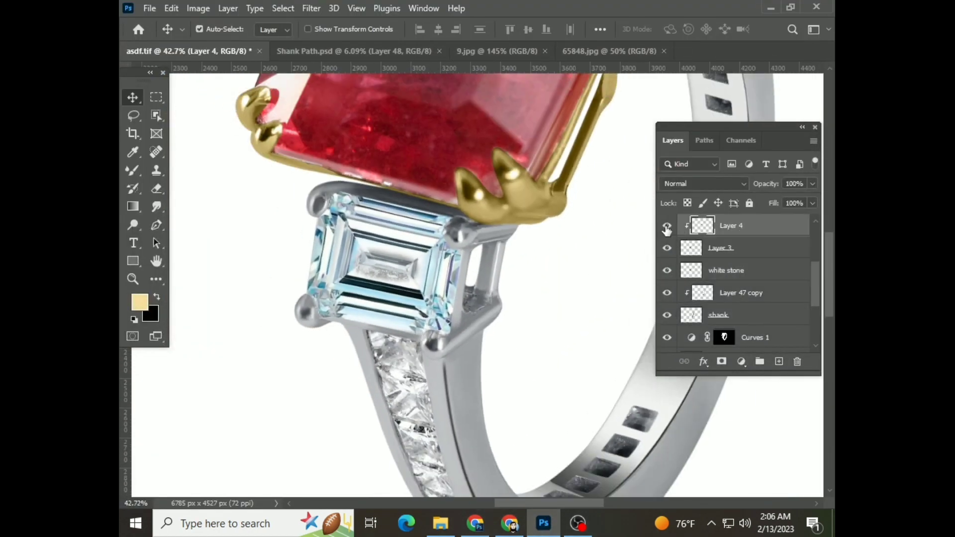
pyautogui.click(723, 255)
pyautogui.click(667, 248)
pyautogui.keyDown('alt'); pyautogui.scroll(-2, 465, 322); pyautogui.keyUp('alt')
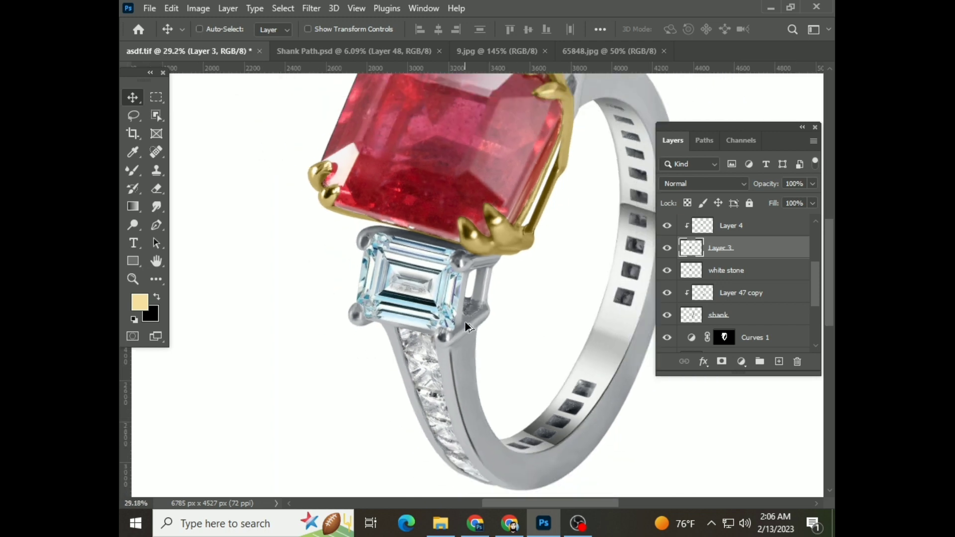
pyautogui.keyDown('alt'); pyautogui.scroll(1, 508, 145); pyautogui.keyUp('alt')
pyautogui.keyDown('alt'); pyautogui.scroll(2, 448, 219); pyautogui.keyUp('alt')
# Step: Sharpen the rear white stone with the Sharpen tool at 71% strength and save
pyautogui.keyDown('alt'); pyautogui.scroll(1, 446, 215); pyautogui.keyUp('alt')
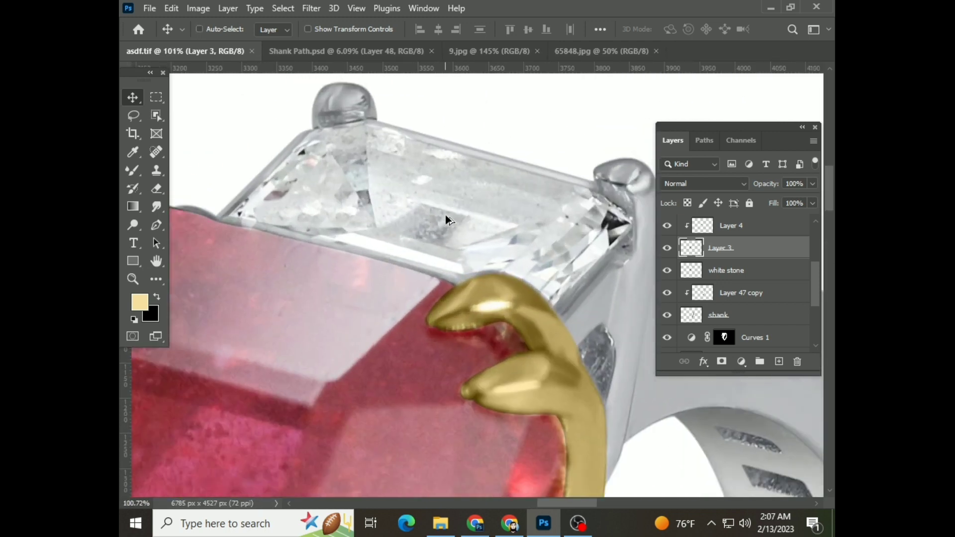
pyautogui.click(738, 270)
pyautogui.click(156, 207)
pyautogui.click(209, 219)
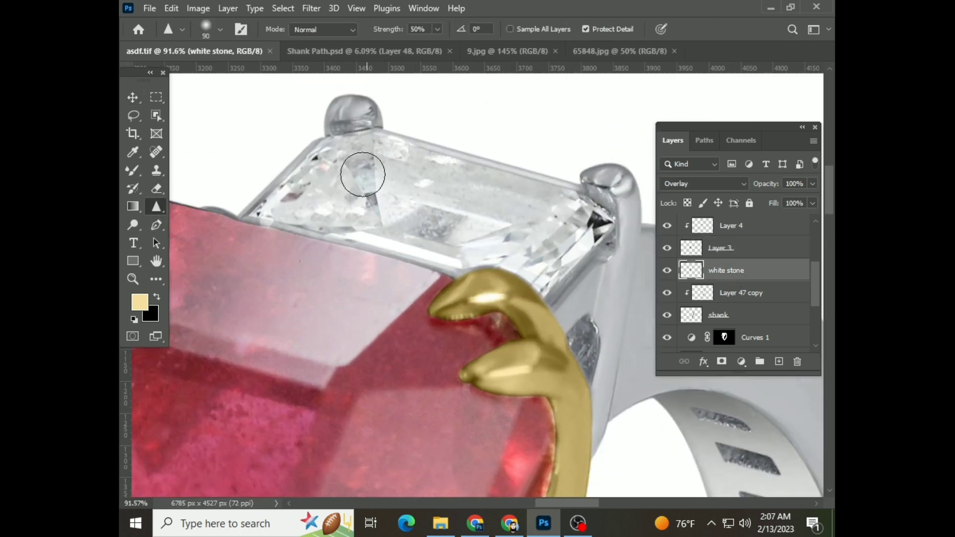
pyautogui.moveTo(437, 28); pyautogui.dragTo(451, 45)
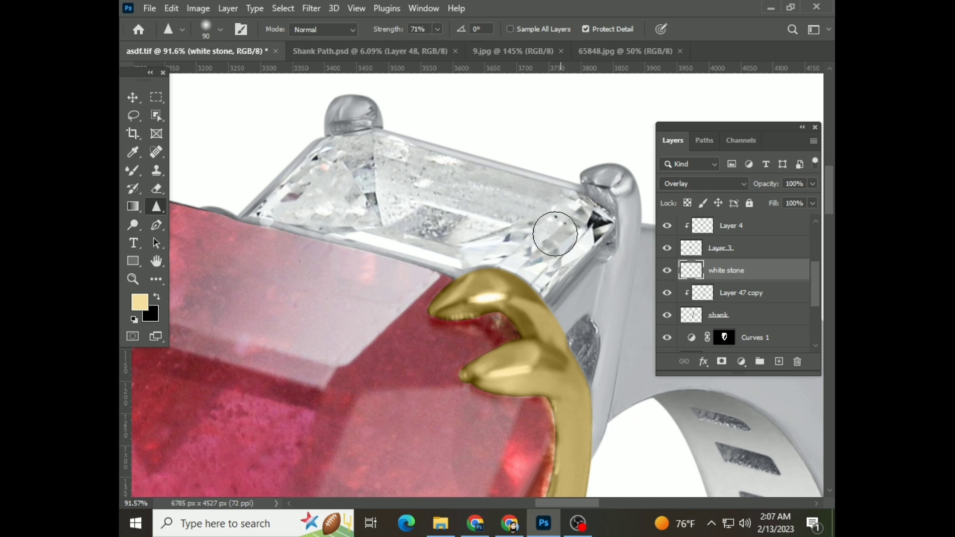
pyautogui.keyDown('alt'); pyautogui.scroll(-2, 549, 225); pyautogui.keyUp('alt')
pyautogui.keyDown('alt'); pyautogui.scroll(-1, 553, 268); pyautogui.keyUp('alt')
pyautogui.hotkey('ctrl', 's')
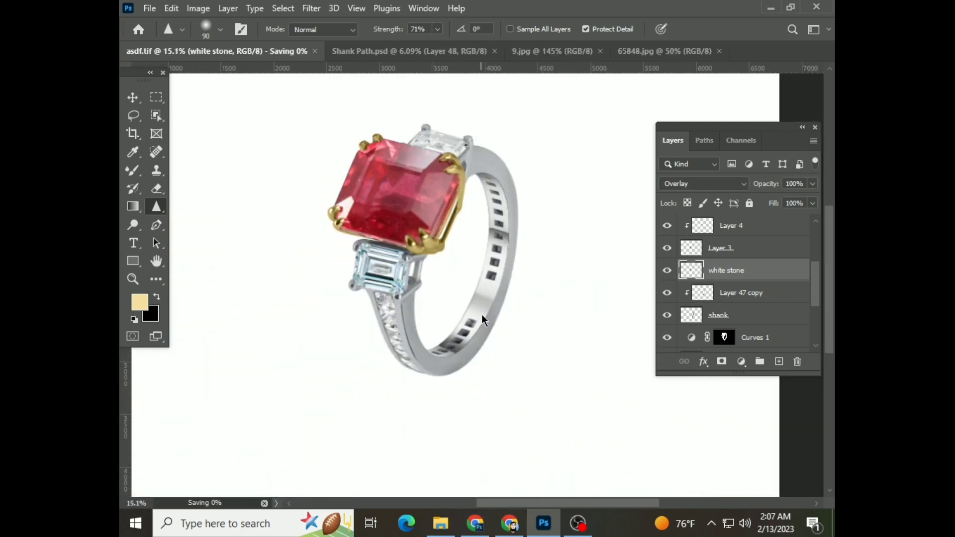
pyautogui.scroll(-3, 731, 309)
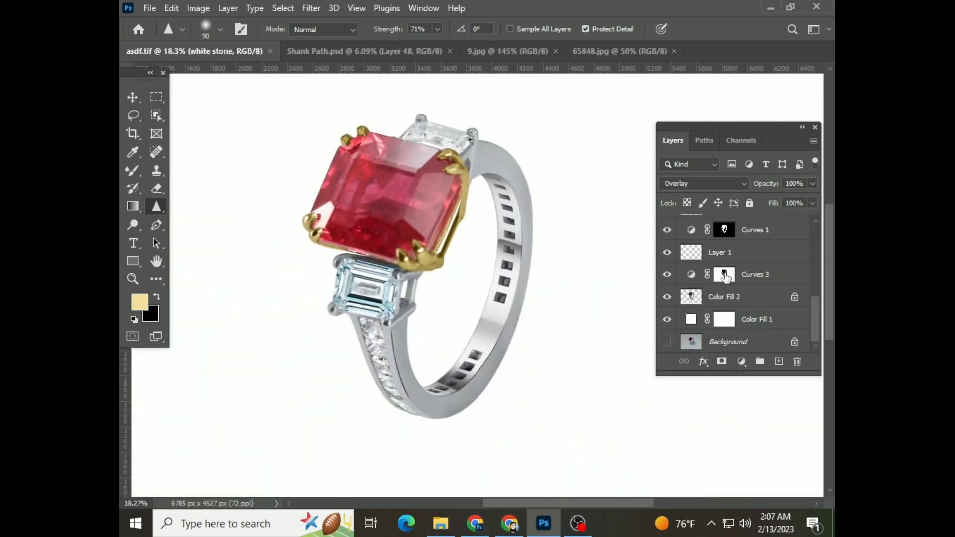
# Step: Select the Curves 3 mask, return to the Brush tool, and save again
pyautogui.click(724, 274)
pyautogui.rightClick(133, 170)
pyautogui.click(189, 169)
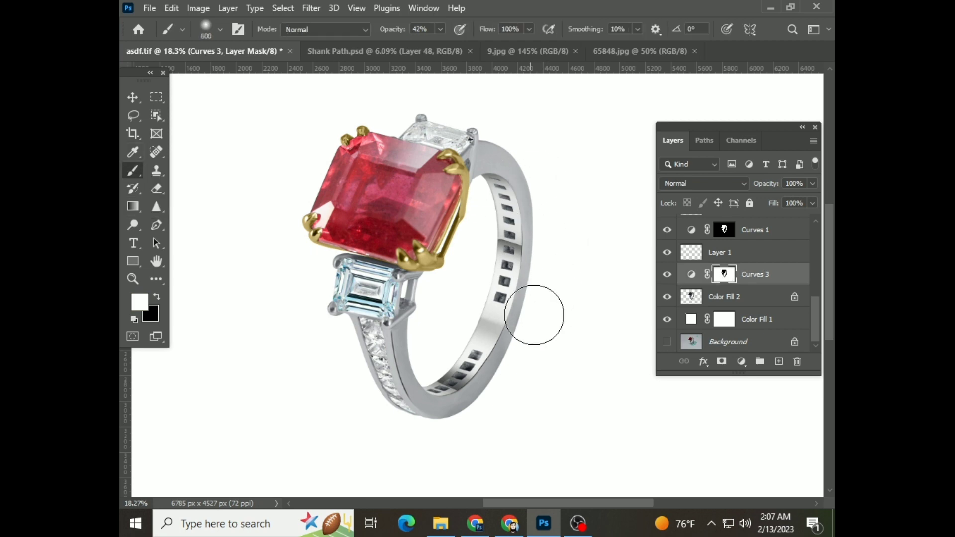
pyautogui.keyDown('alt'); pyautogui.scroll(2, 547, 294); pyautogui.keyUp('alt')
pyautogui.keyDown('alt'); pyautogui.scroll(-3, 528, 284); pyautogui.keyUp('alt')
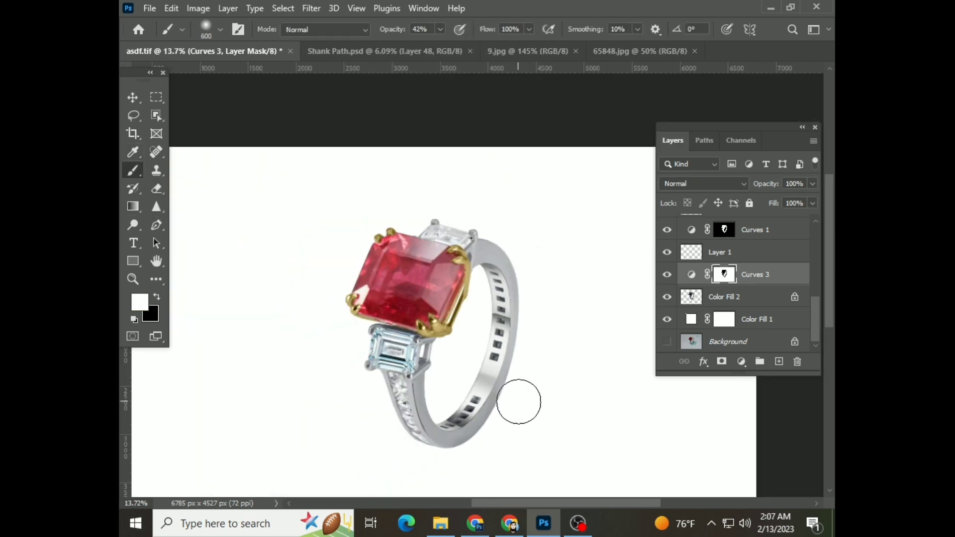
pyautogui.hotkey('ctrl', 's')
pyautogui.scroll(2, 518, 399)
pyautogui.keyDown('alt'); pyautogui.scroll(-2, 631, 336); pyautogui.keyUp('alt')
pyautogui.keyDown('alt'); pyautogui.scroll(1, 505, 354); pyautogui.keyUp('alt')
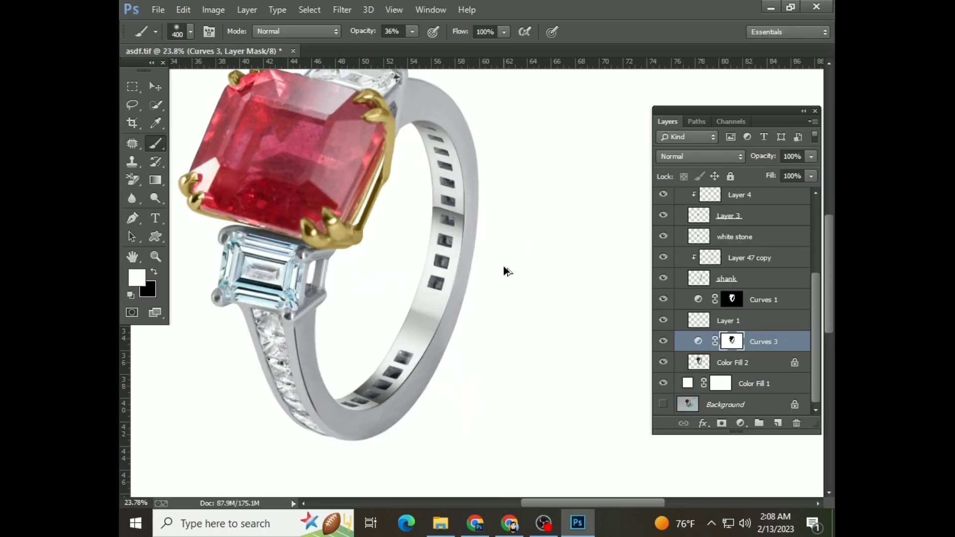
# Step: Duplicate Group 1 twice and merge each copy into a single layer
pyautogui.keyDown('alt'); pyautogui.scroll(2, 505, 271); pyautogui.keyUp('alt')
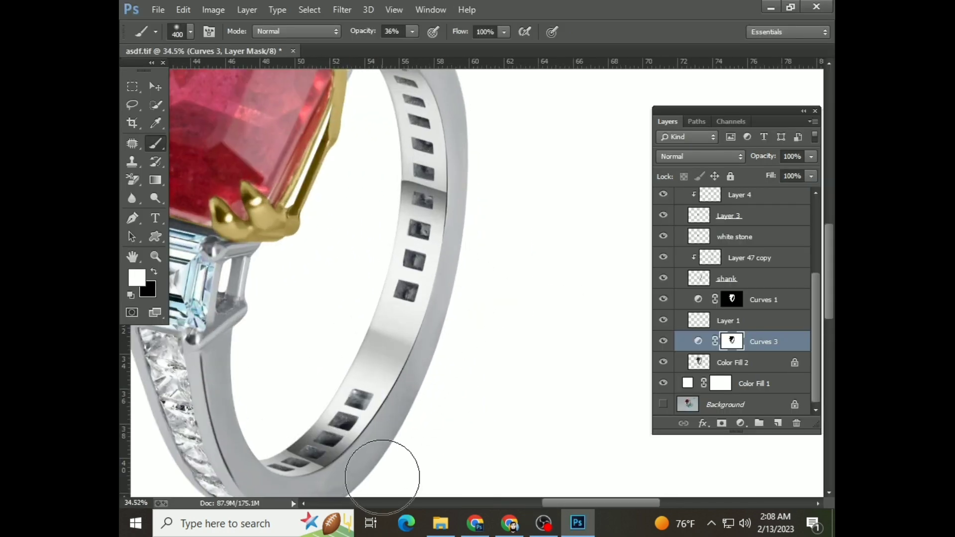
pyautogui.rightClick(488, 268)
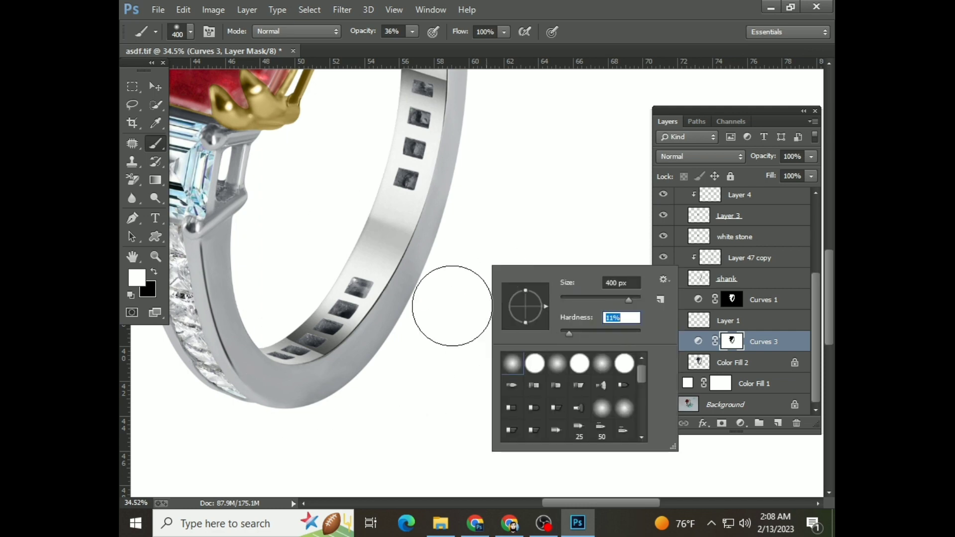
pyautogui.press('Return')
pyautogui.keyDown('alt'); pyautogui.scroll(-3, 372, 349); pyautogui.keyUp('alt')
pyautogui.scroll(3, 673, 256)
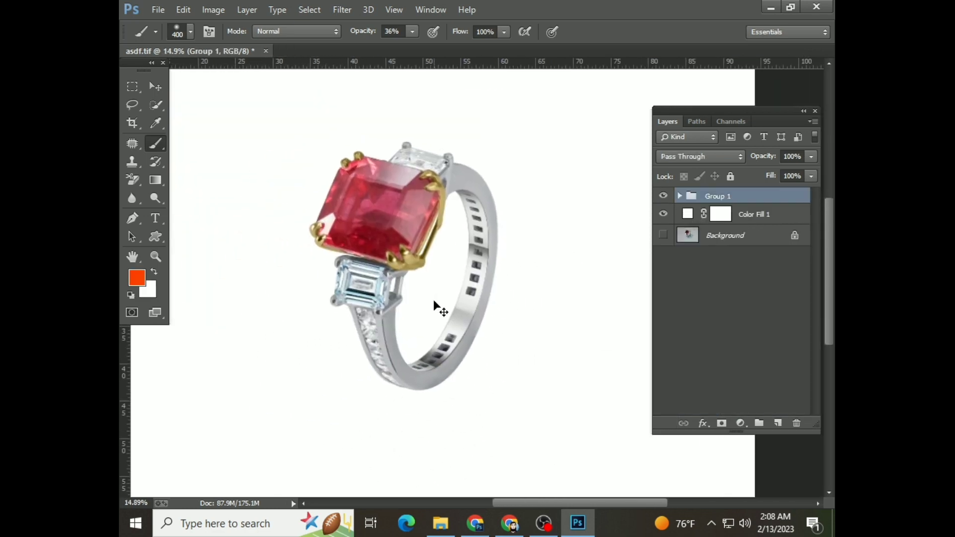
pyautogui.hotkey('ctrl', 'j')
pyautogui.hotkey('ctrl', 'j')
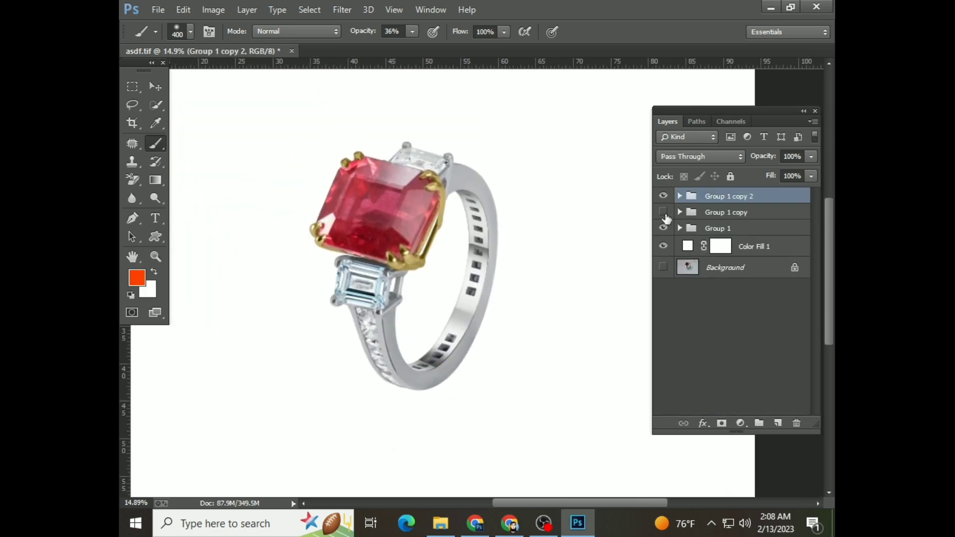
pyautogui.hotkey('ctrl', 'e')
pyautogui.click(664, 219)
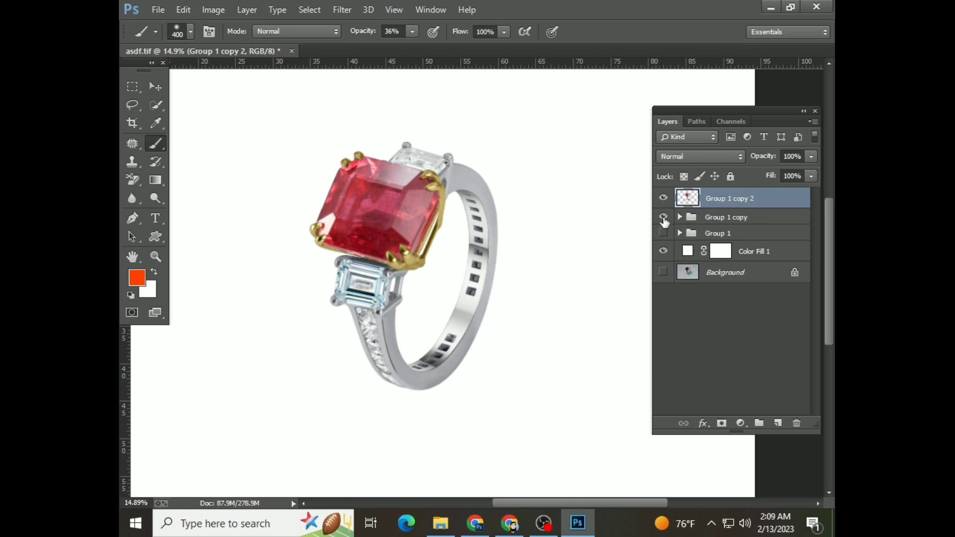
pyautogui.hotkey('ctrl', 'e')
# Step: Flip the merged ring copy vertically and move it beneath the original as a reflection
pyautogui.hotkey('ctrl', 't')
pyautogui.rightClick(402, 209)
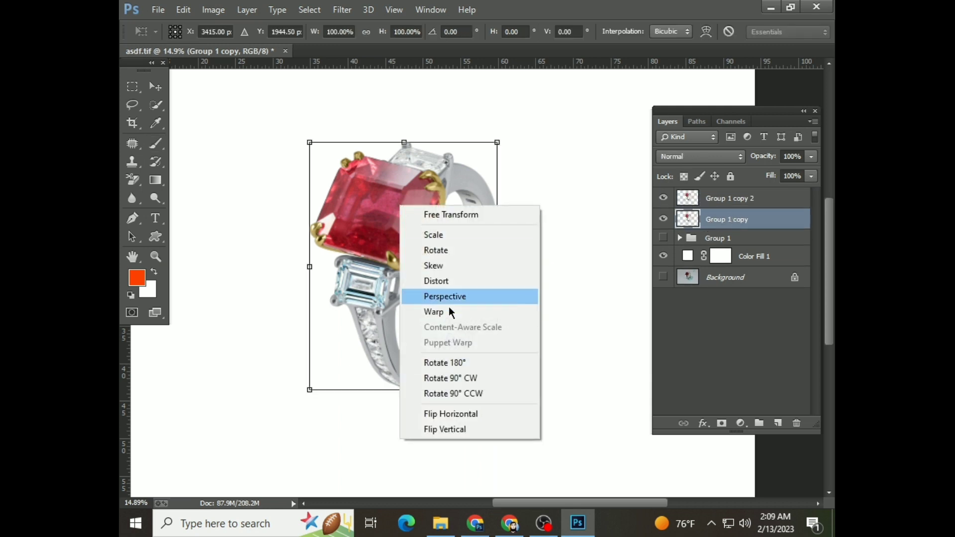
pyautogui.click(438, 431)
pyautogui.scroll(-1, 438, 351)
pyautogui.moveTo(438, 352); pyautogui.dragTo(535, 371)
pyautogui.scroll(2, 535, 370)
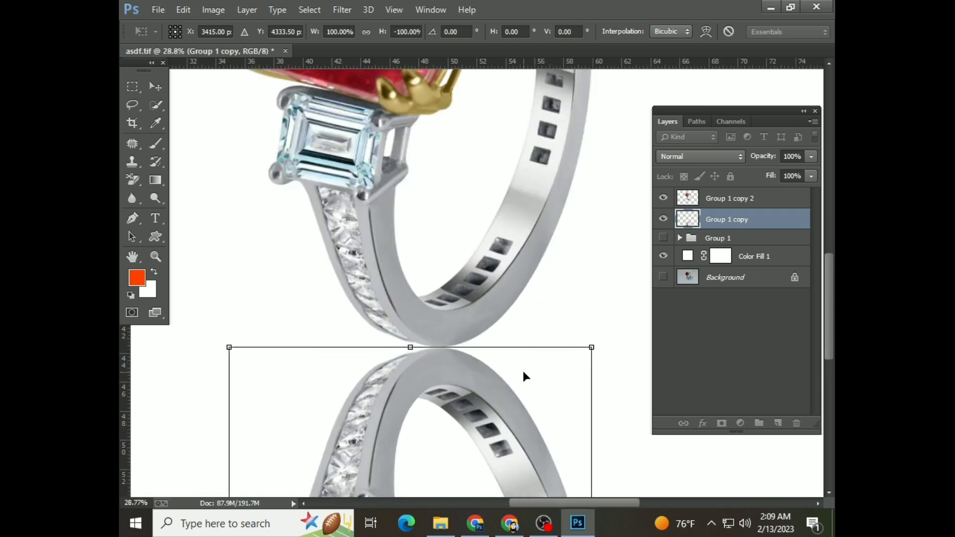
pyautogui.press('Return')
# Step: Switch to the Move tool and check which layers lie under the reflection
pyautogui.press('e')
pyautogui.scroll(3, 486, 358)
pyautogui.press('v')
pyautogui.rightClick(443, 244)
pyautogui.click(443, 244)
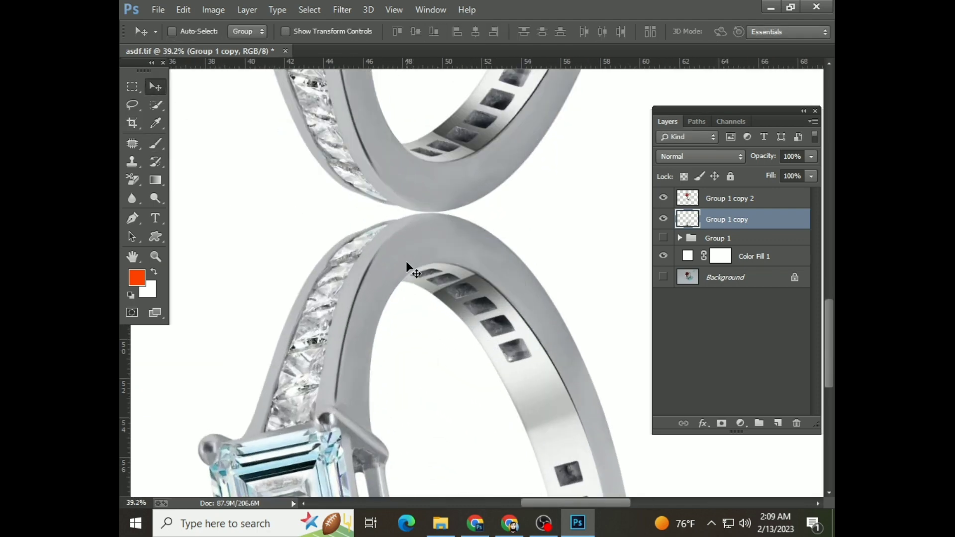
pyautogui.scroll(-2, 497, 342)
pyautogui.scroll(-3, 498, 343)
pyautogui.scroll(1, 498, 343)
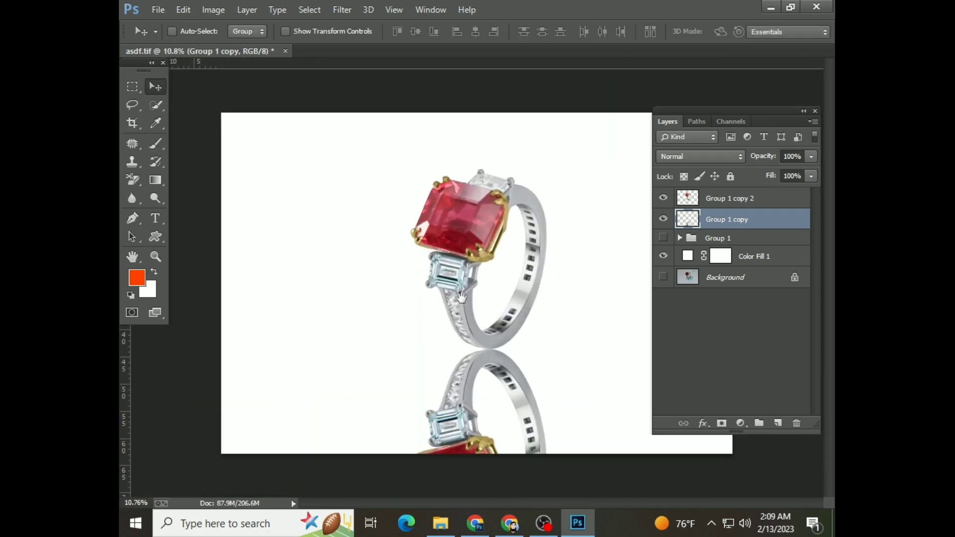
pyautogui.scroll(1, 490, 313)
pyautogui.scroll(1, 486, 305)
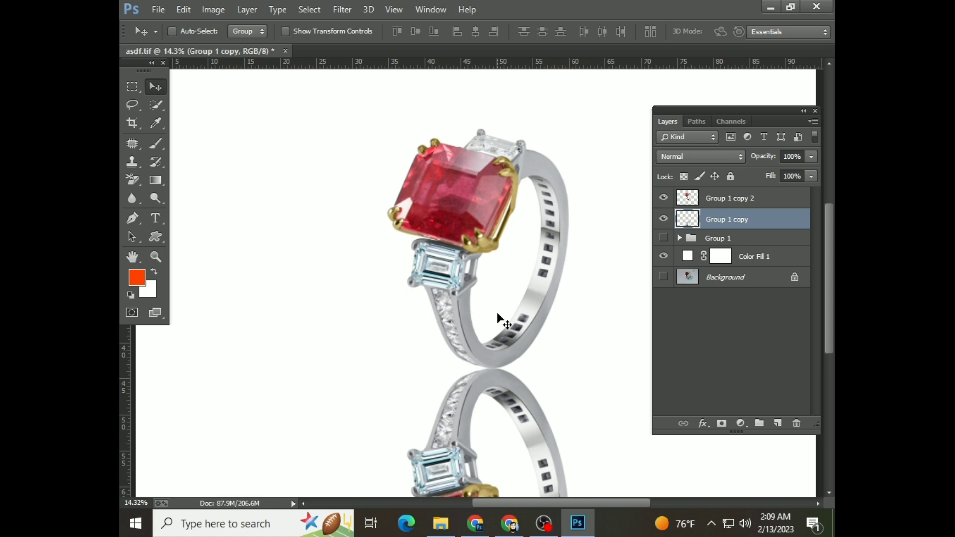
# Step: Fade the reflection downward with a black layer mask and a white-to-black gradient
pyautogui.click(156, 181)
pyautogui.keyDown('alt'); pyautogui.click(722, 424); pyautogui.keyUp('alt')
pyautogui.click(220, 31)
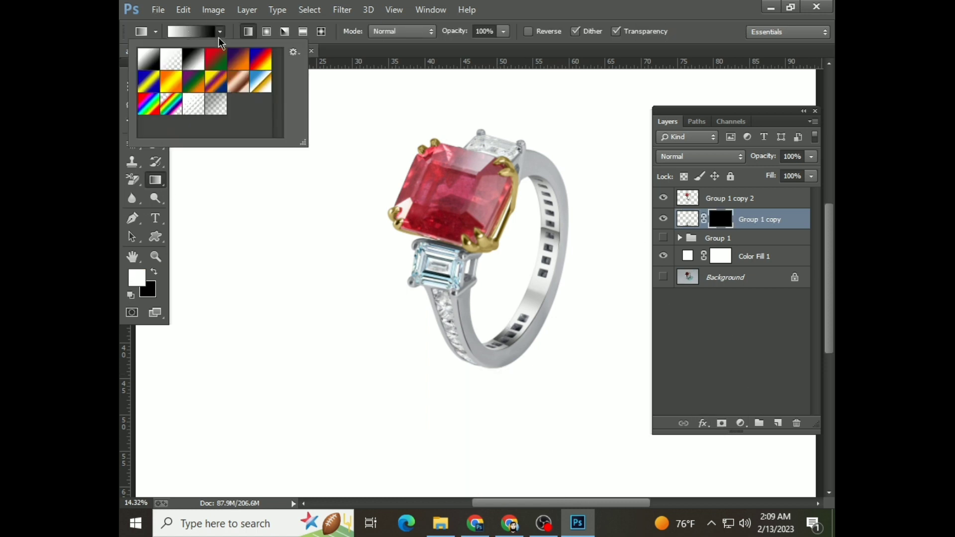
pyautogui.click(145, 57)
pyautogui.moveTo(480, 424)
pyautogui.mouseDown()
pyautogui.moveTo(480, 351)
pyautogui.moveTo(508, 433)
pyautogui.mouseUp()
pyautogui.hotkey('ctrl', 'z')
pyautogui.scroll(1, 547, 423)
# Step: Paint a soft black blob on a new layer and squash it under the ring's base
pyautogui.click(775, 423)
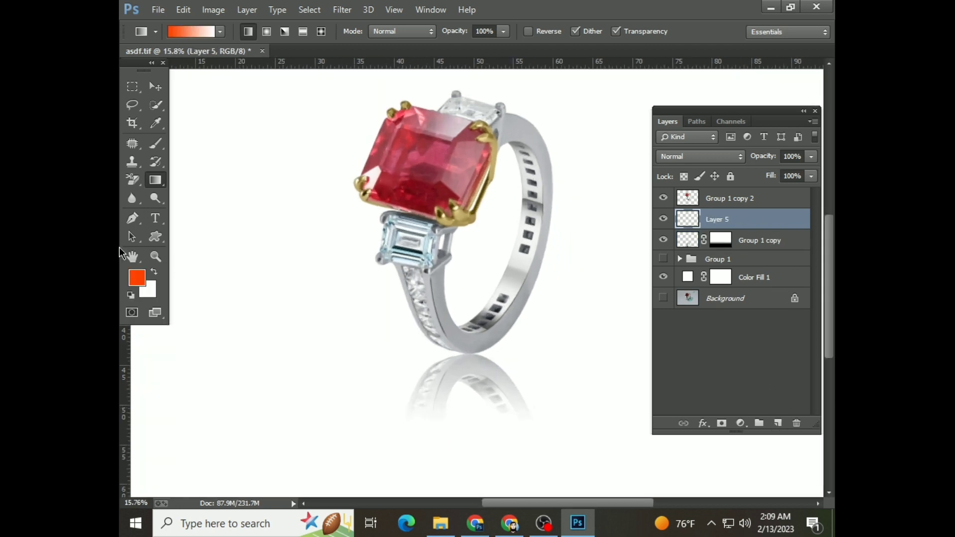
pyautogui.click(256, 277)
pyautogui.hotkey('ctrl', 't')
pyautogui.moveTo(352, 380)
pyautogui.mouseDown()
pyautogui.moveTo(255, 213)
pyautogui.moveTo(273, 213)
pyautogui.mouseUp()
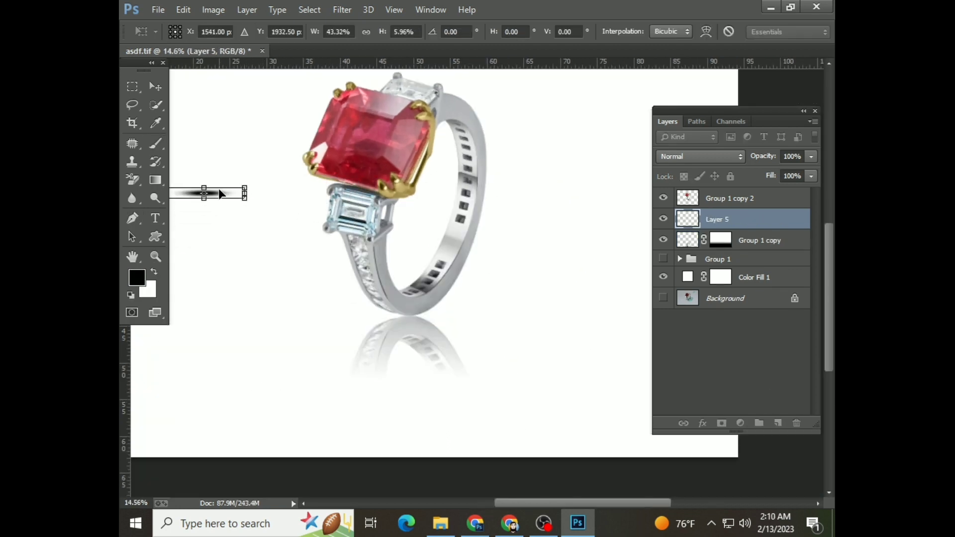
pyautogui.moveTo(217, 202); pyautogui.dragTo(411, 320)
# Step: Shrink the shadow to a thin sliver under the band and set its opacity to 79%
pyautogui.scroll(5, 405, 323)
pyautogui.moveTo(574, 334)
pyautogui.mouseDown()
pyautogui.moveTo(523, 314)
pyautogui.moveTo(429, 301)
pyautogui.mouseUp()
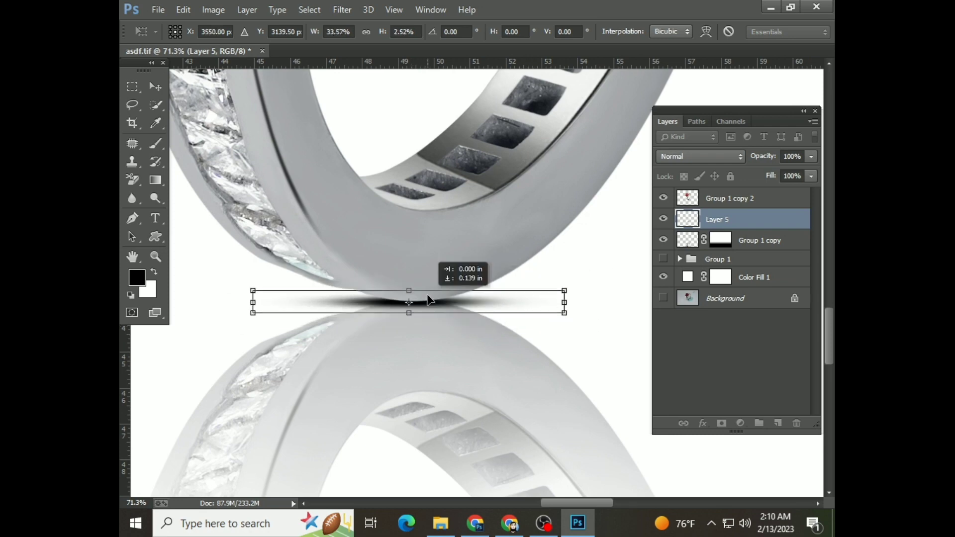
pyautogui.moveTo(564, 297); pyautogui.dragTo(514, 301)
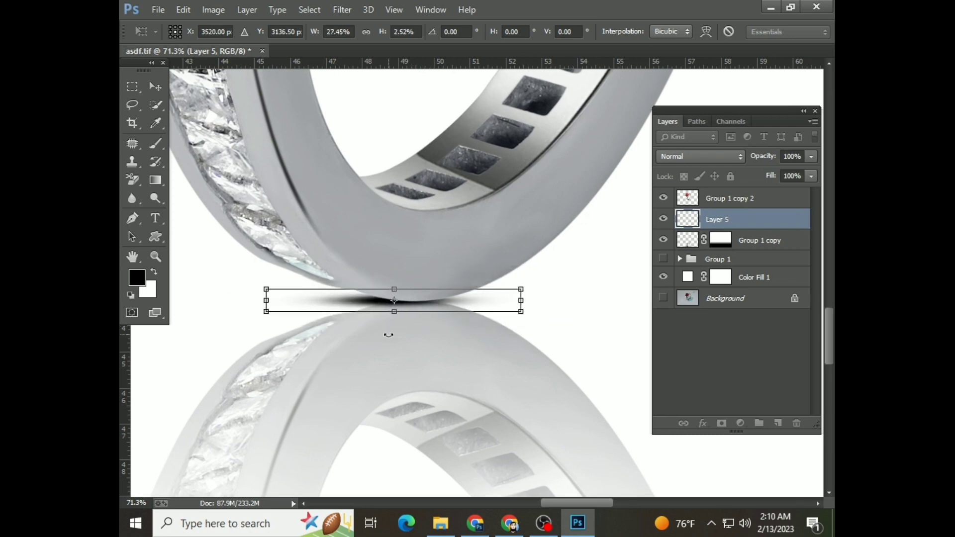
pyautogui.press('Return')
pyautogui.press('b')
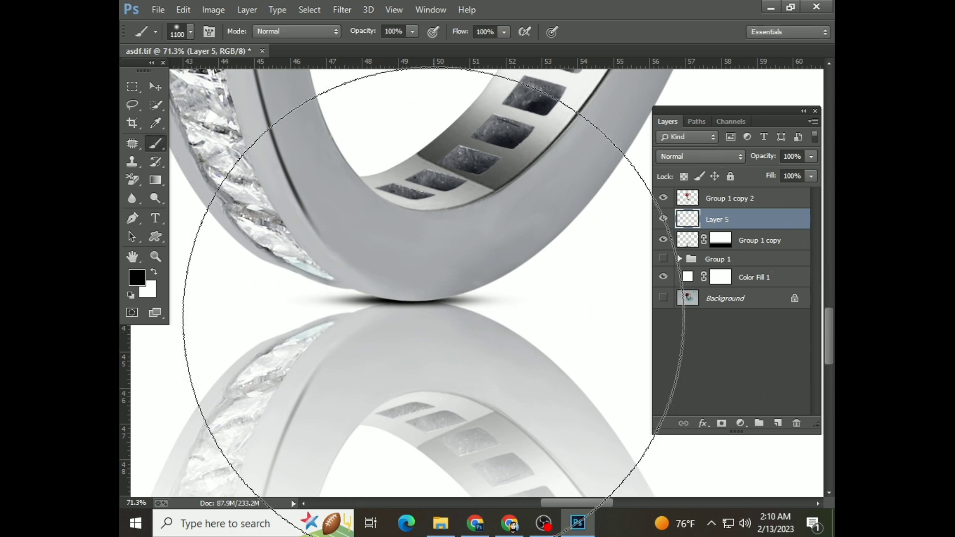
pyautogui.moveTo(797, 177); pyautogui.dragTo(799, 178)
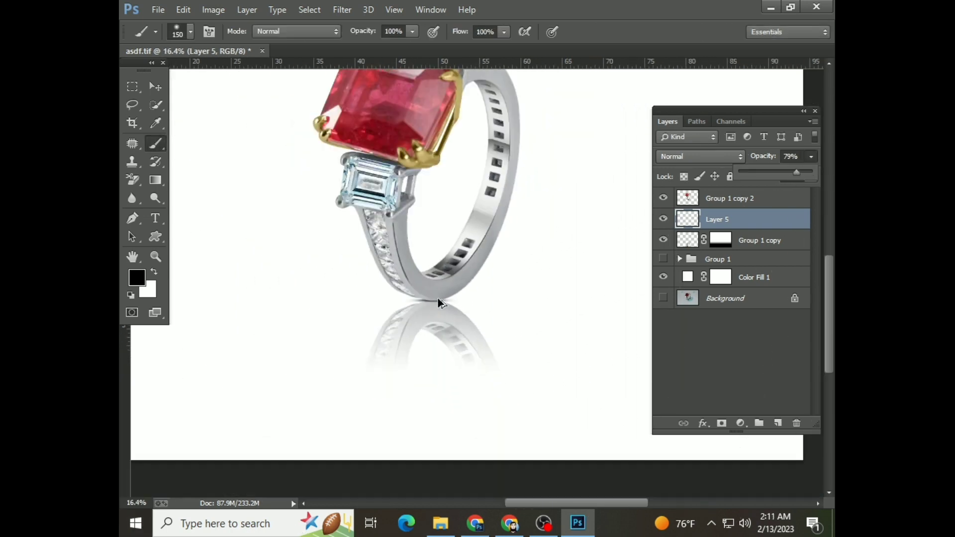
pyautogui.scroll(-10, 563, 337)
# Step: Crop the canvas to a square by trimming both sides, then save the document
pyautogui.press('c')
pyautogui.moveTo(343, 282); pyautogui.dragTo(366, 277)
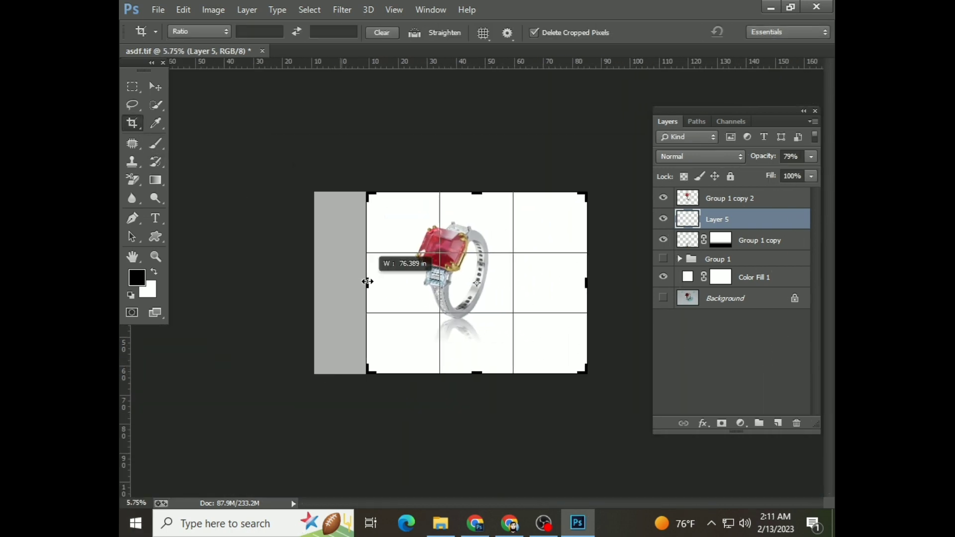
pyautogui.moveTo(587, 281); pyautogui.dragTo(566, 281)
pyautogui.press('Return')
pyautogui.click(153, 84)
pyautogui.hotkey('ctrl', 's')
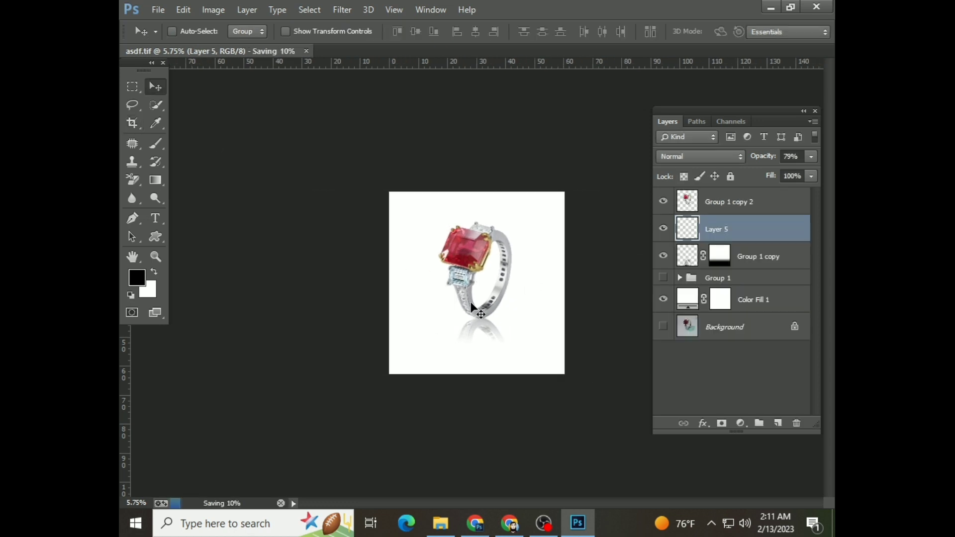
# Step: Group the retouched ring layers into Group 2 and extend the canvas to the right
pyautogui.keyDown('shift'); pyautogui.click(754, 269); pyautogui.keyUp('shift')
pyautogui.keyDown('shift'); pyautogui.click(757, 204); pyautogui.keyUp('shift')
pyautogui.hotkey('ctrl', 'g')
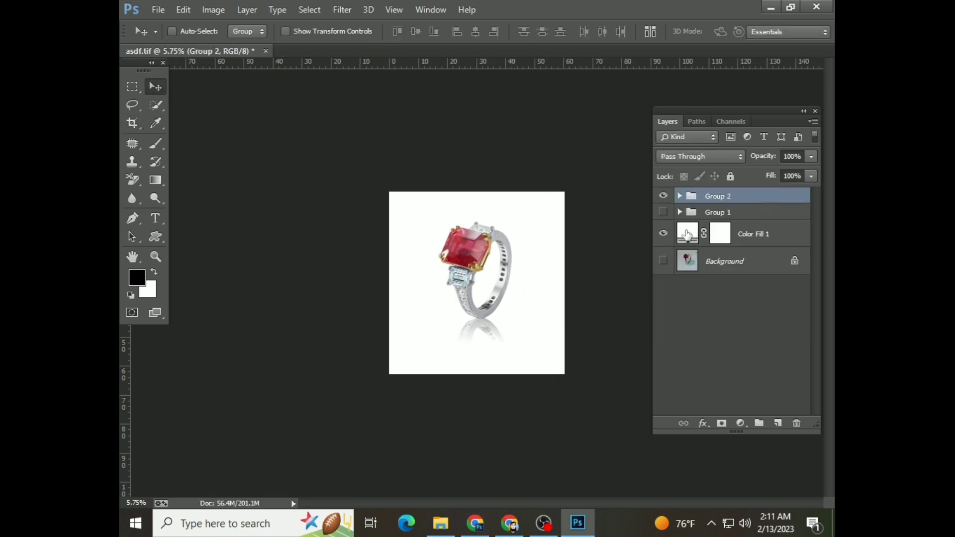
pyautogui.press('c')
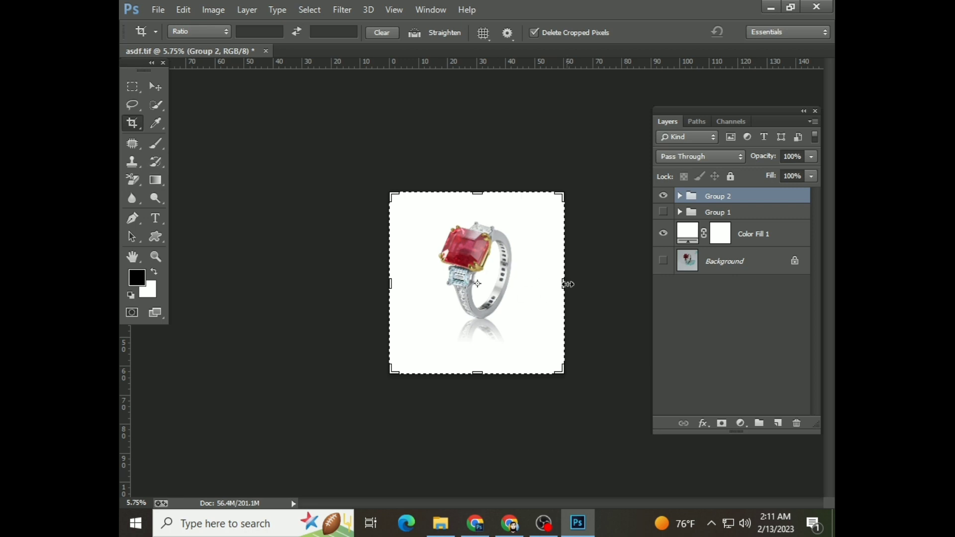
pyautogui.moveTo(566, 283); pyautogui.dragTo(652, 283)
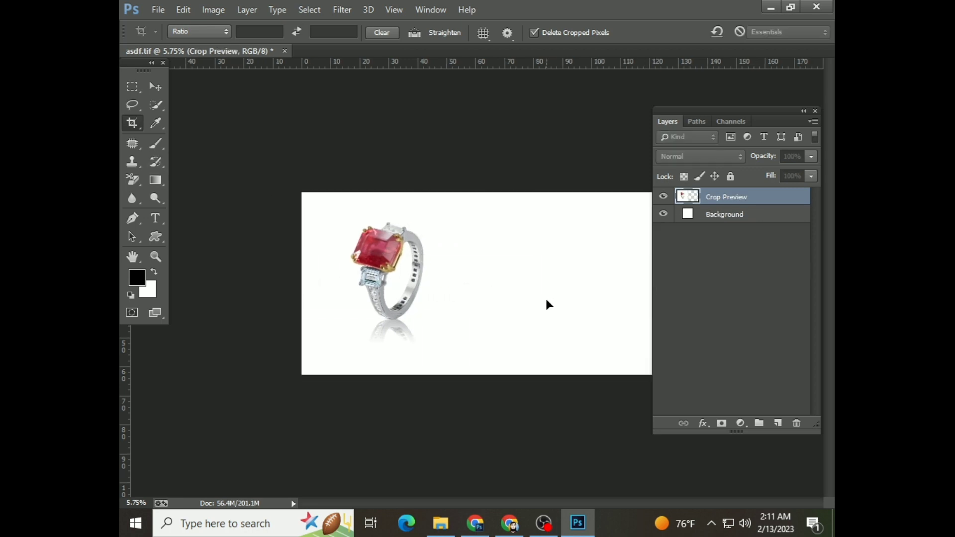
pyautogui.press('Return')
# Step: Move Group 2 to the right half and hide Color Fill 1 to reveal the original
pyautogui.click(155, 86)
pyautogui.rightClick(373, 247)
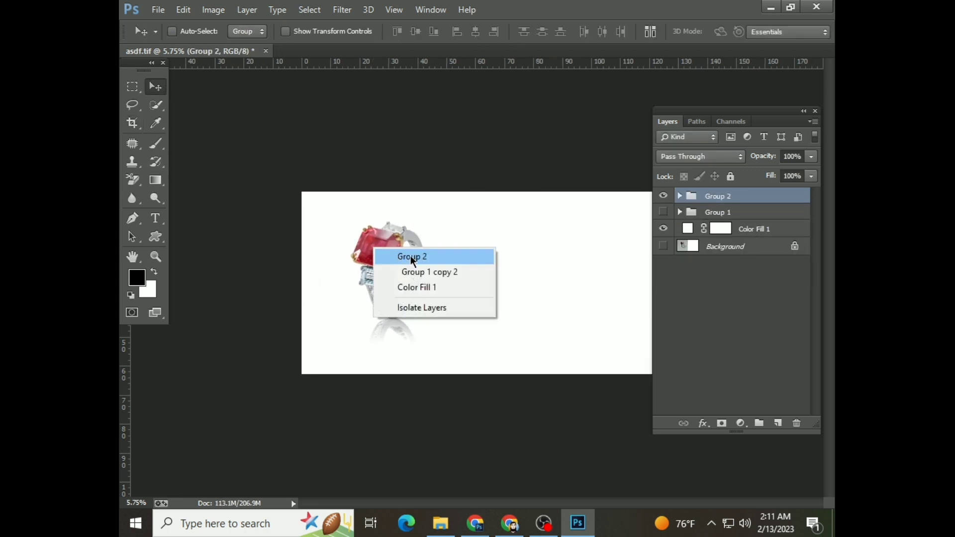
pyautogui.click(388, 255)
pyautogui.hotkey('ctrl', 't')
pyautogui.moveTo(387, 275); pyautogui.dragTo(550, 263)
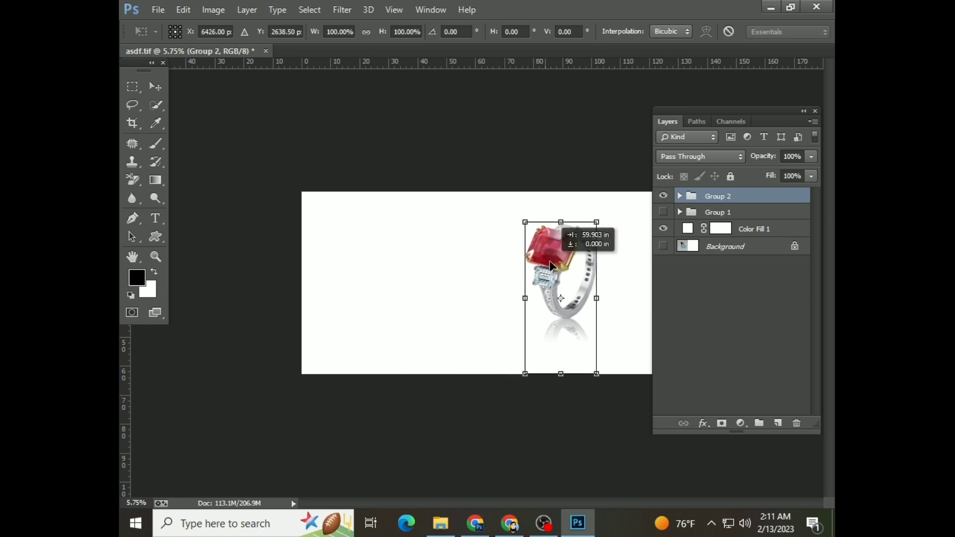
pyautogui.press('Return')
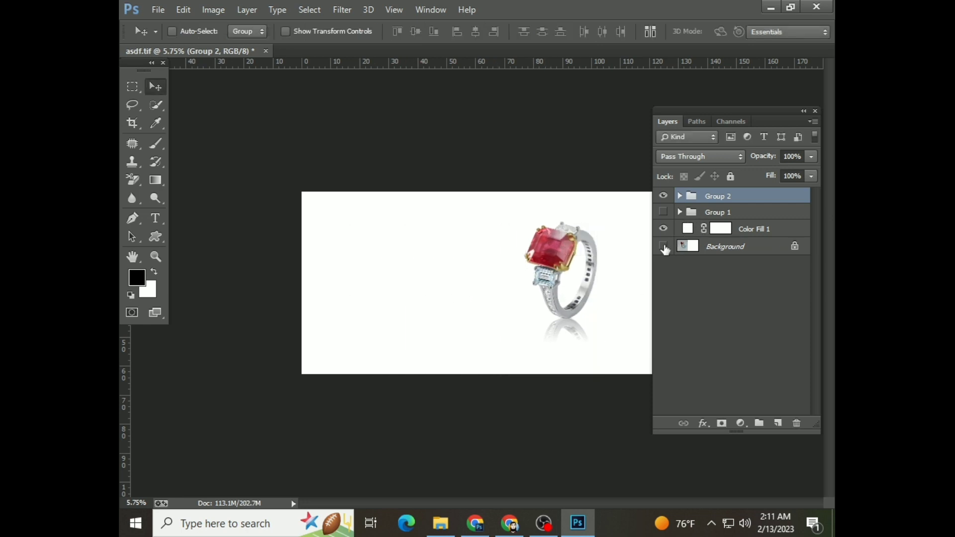
pyautogui.click(664, 229)
pyautogui.scroll(-2, 548, 300)
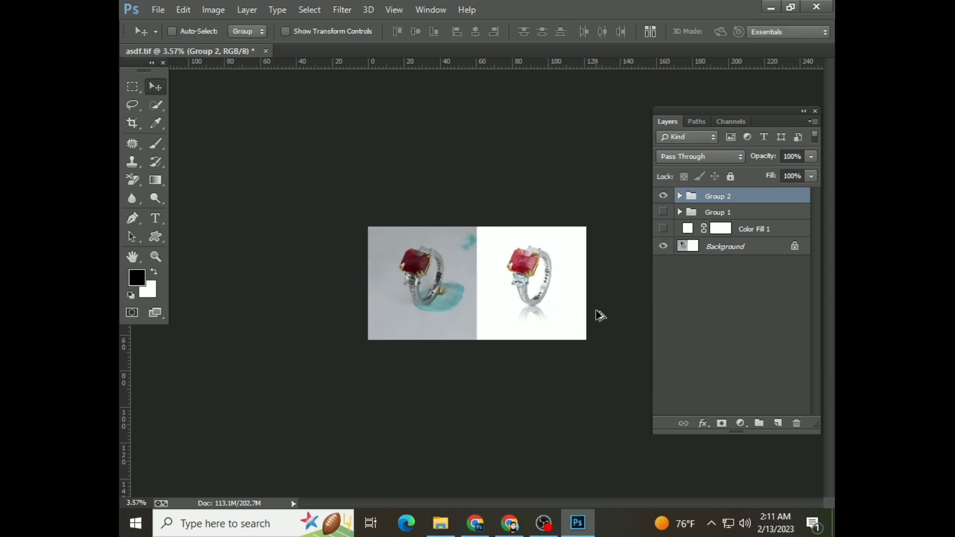